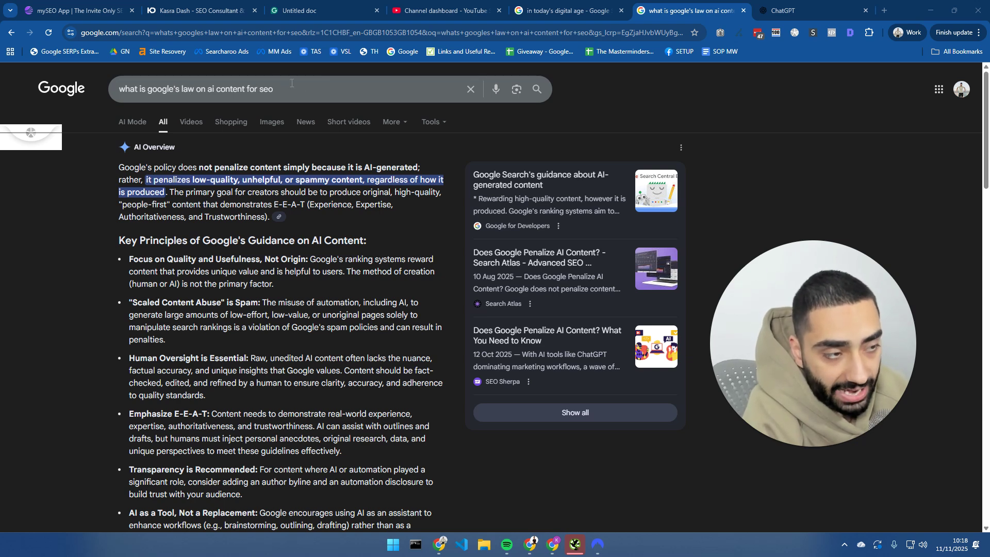
Highlight the Focus on Quality and unique, helpful content lines in the AI Overview, then bring up mySEO App.
drag(129, 259, 274, 284)
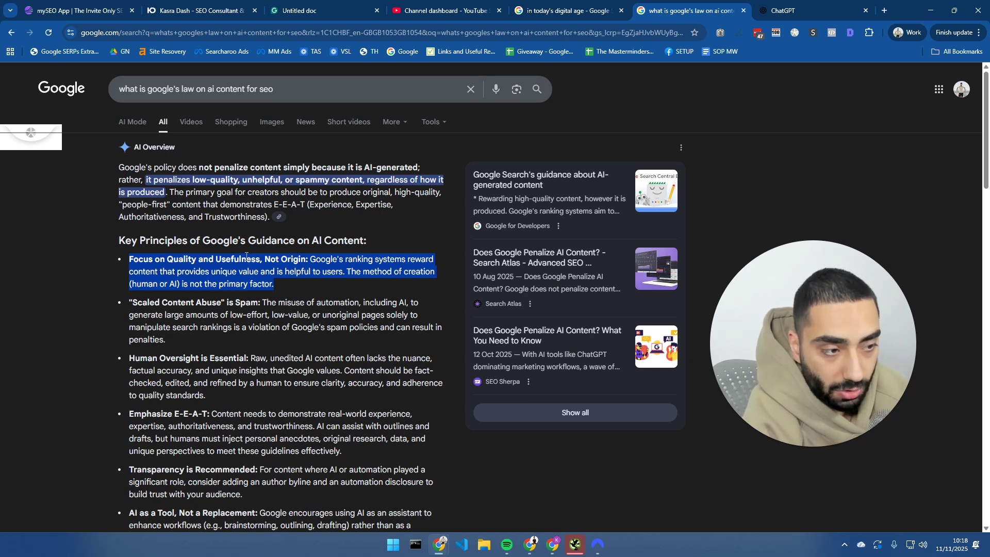
click(322, 261)
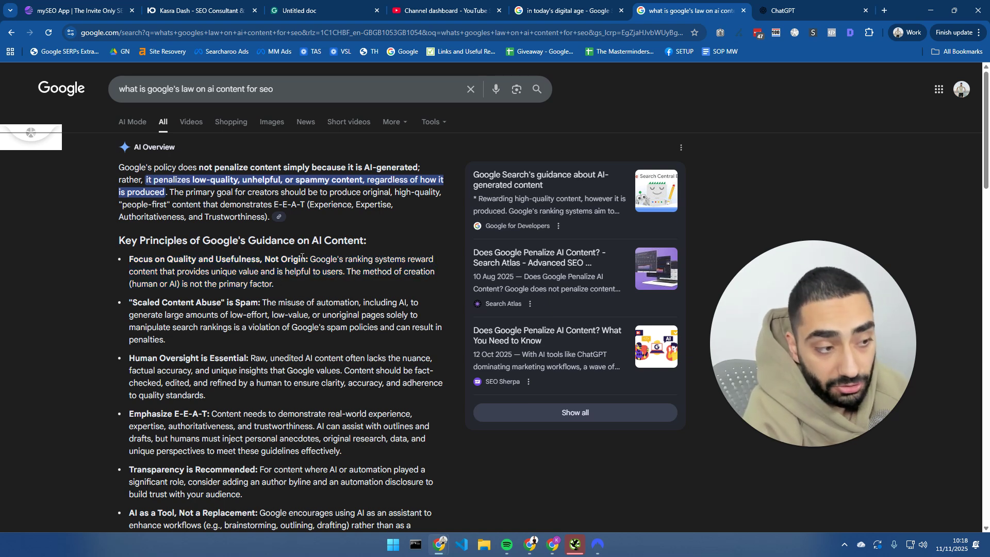
drag(316, 260, 345, 271)
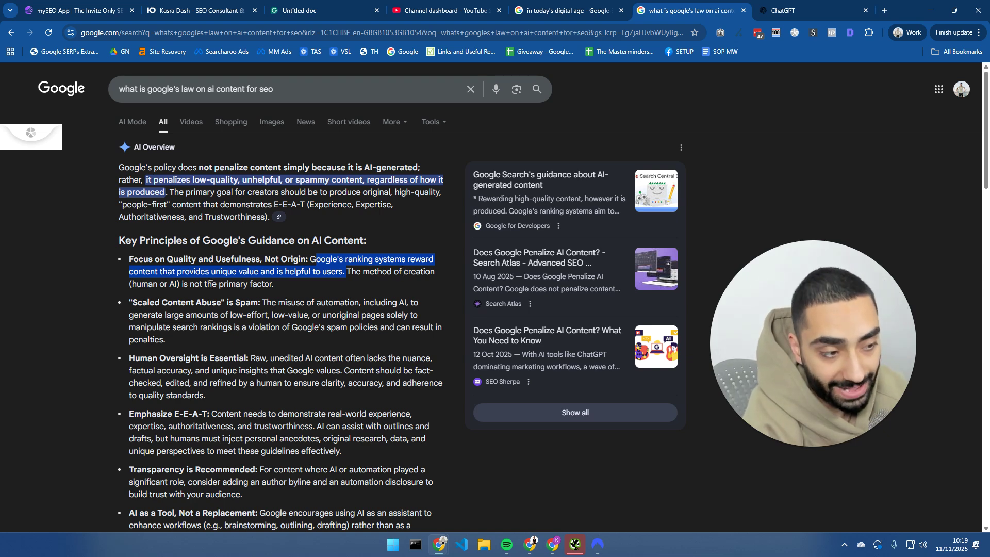
click(29, 197)
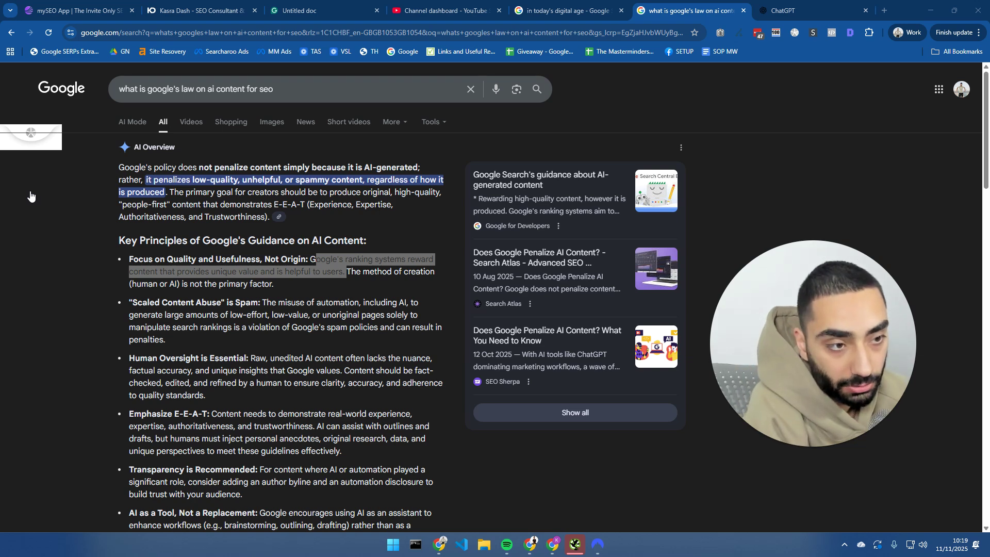
key(ctrl+1)
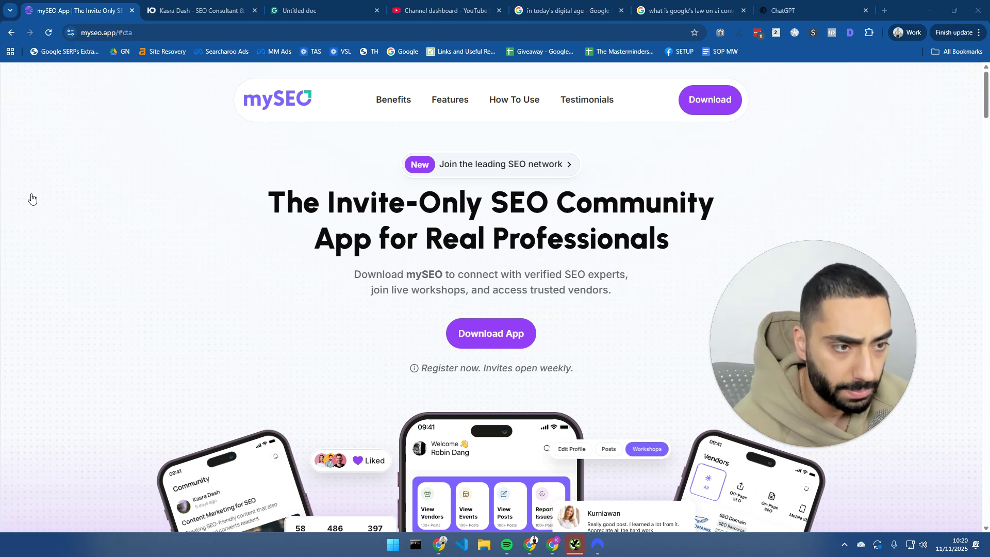
Switch to the Google results for 'in today's digital age'.
key(ctrl+5)
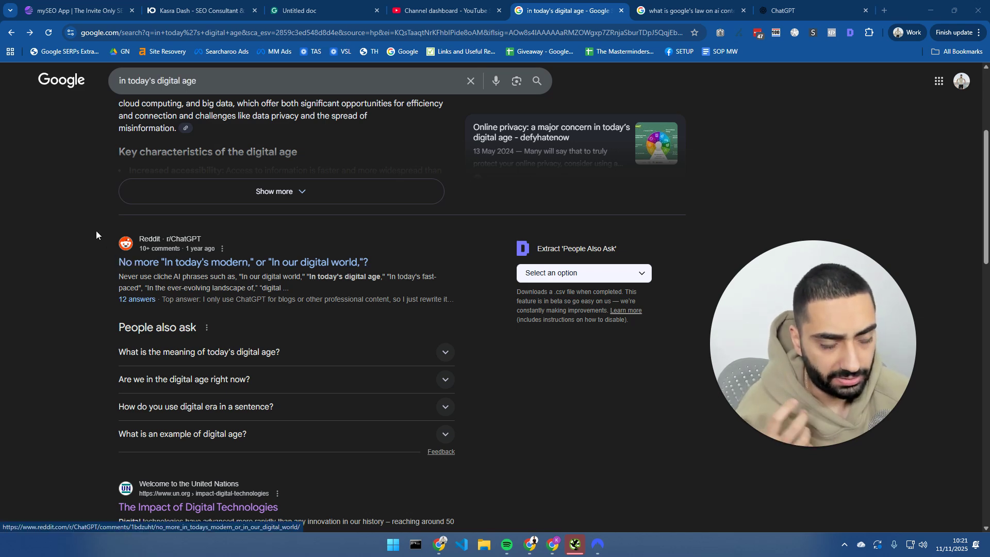
Browse the 'in today's digital age' results and select the whole search query.
scroll(104, 239, down, 2)
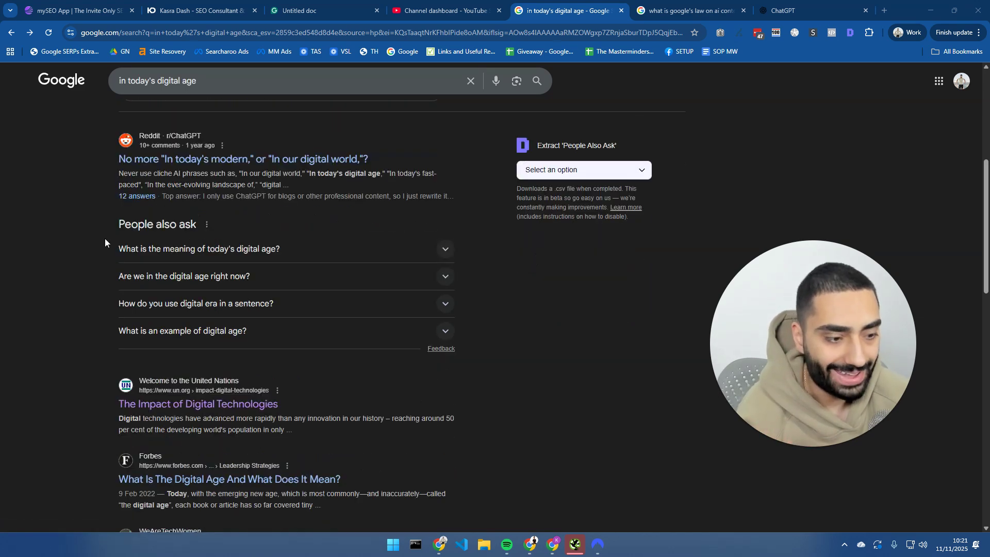
scroll(105, 240, down, 1)
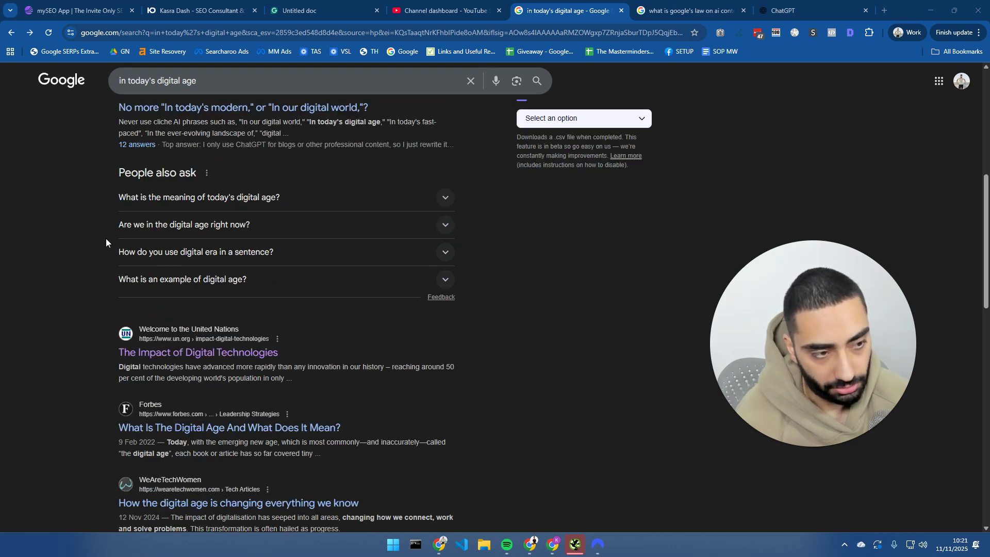
scroll(106, 238, up, 2)
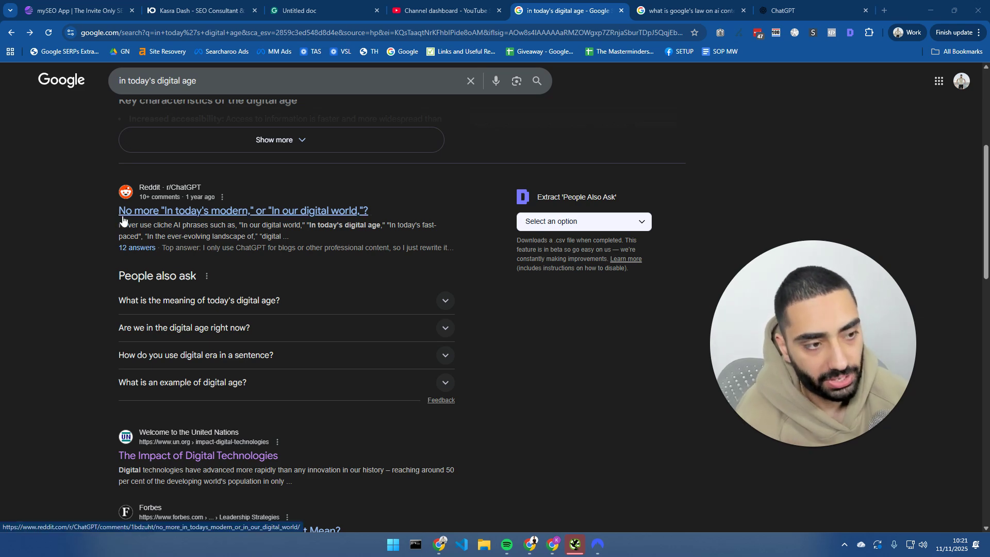
scroll(122, 219, up, 2)
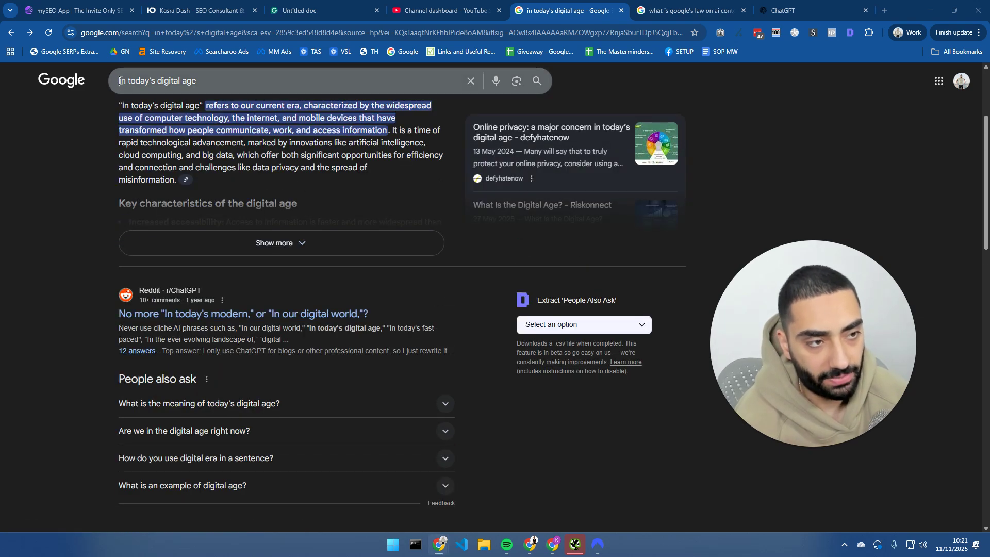
drag(120, 81, 234, 80)
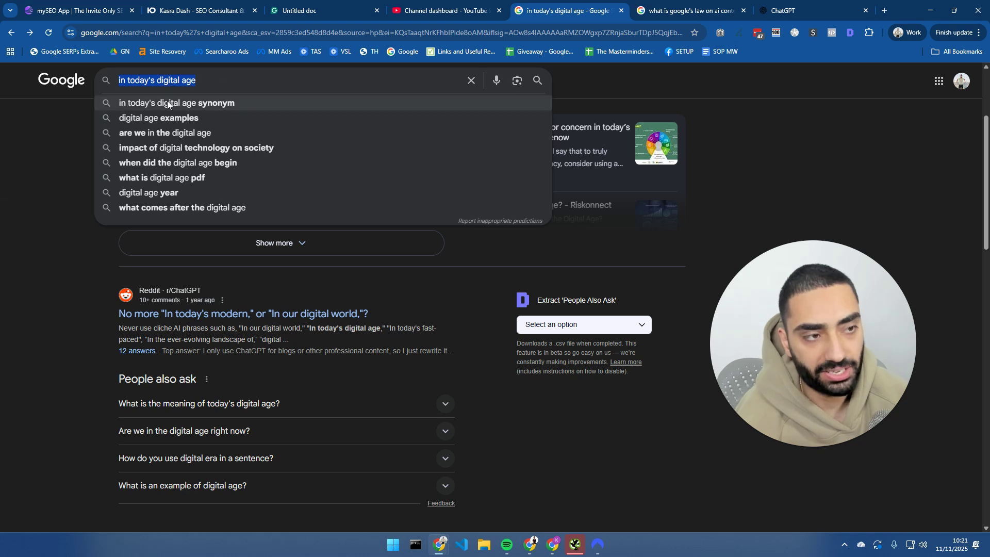
click(94, 176)
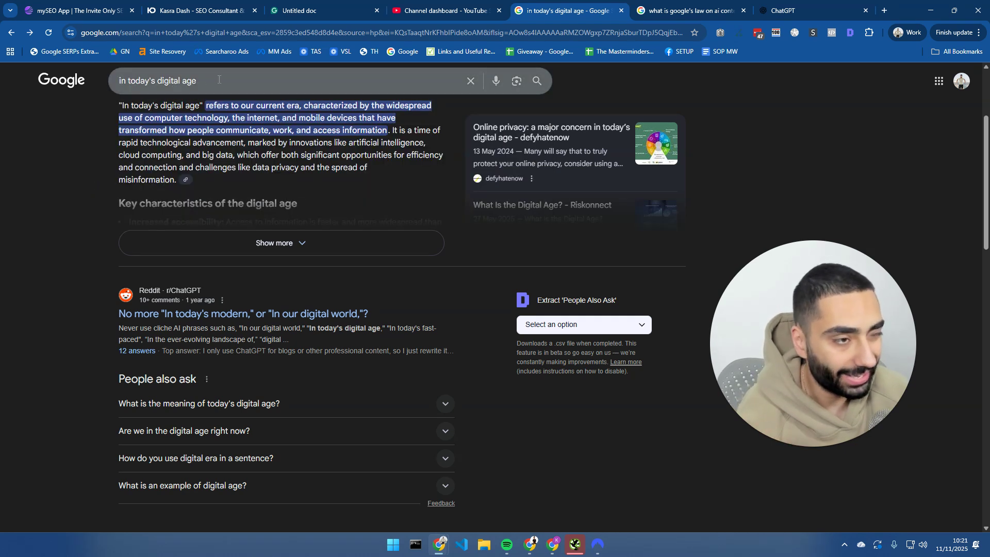
drag(207, 80, 112, 83)
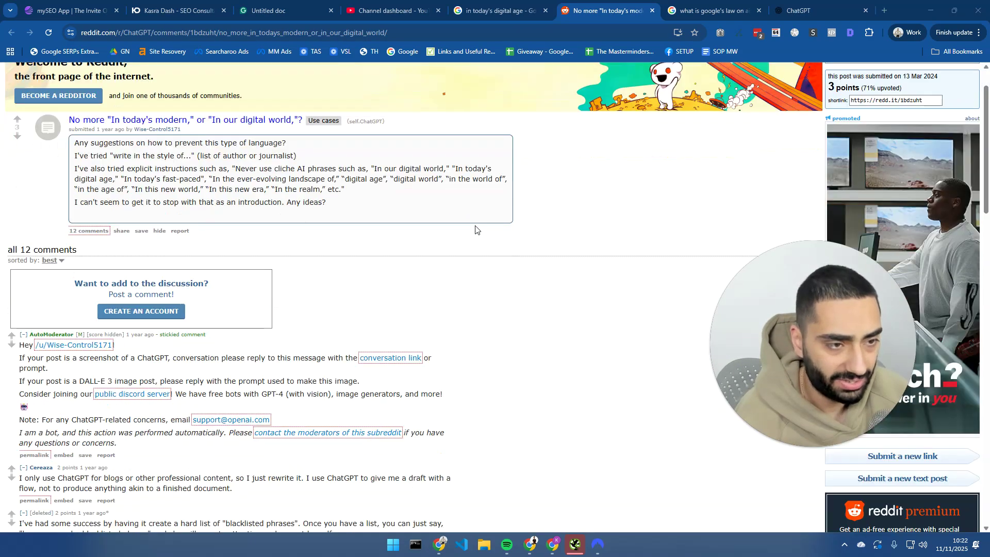
scroll(125, 226, down, 5)
scroll(125, 227, up, 3)
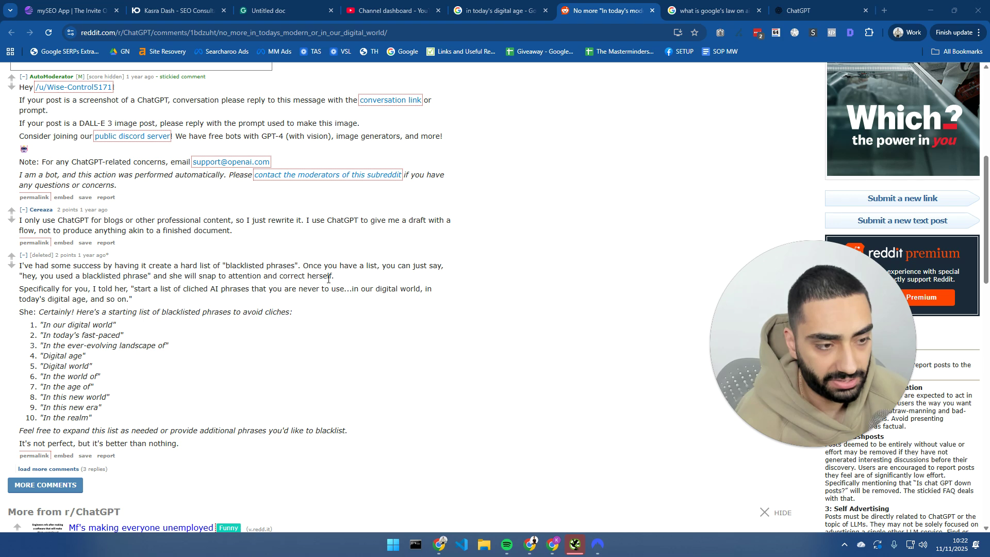
drag(41, 323, 114, 420)
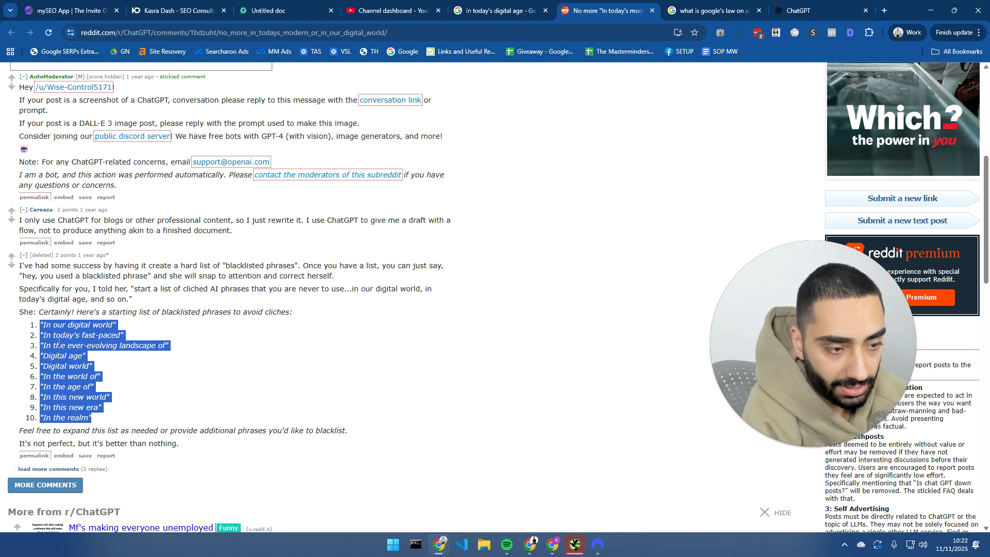
click(111, 347)
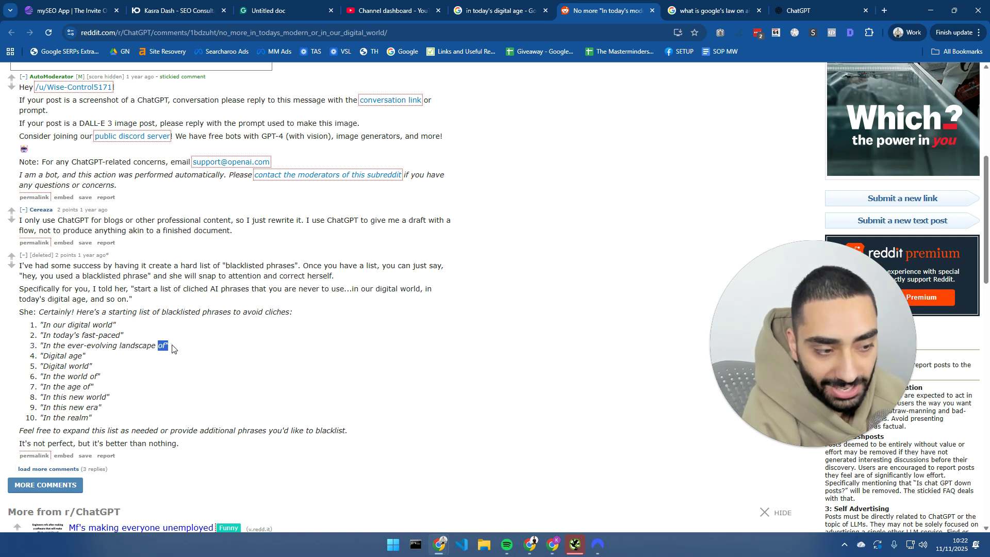
drag(105, 360, 50, 356)
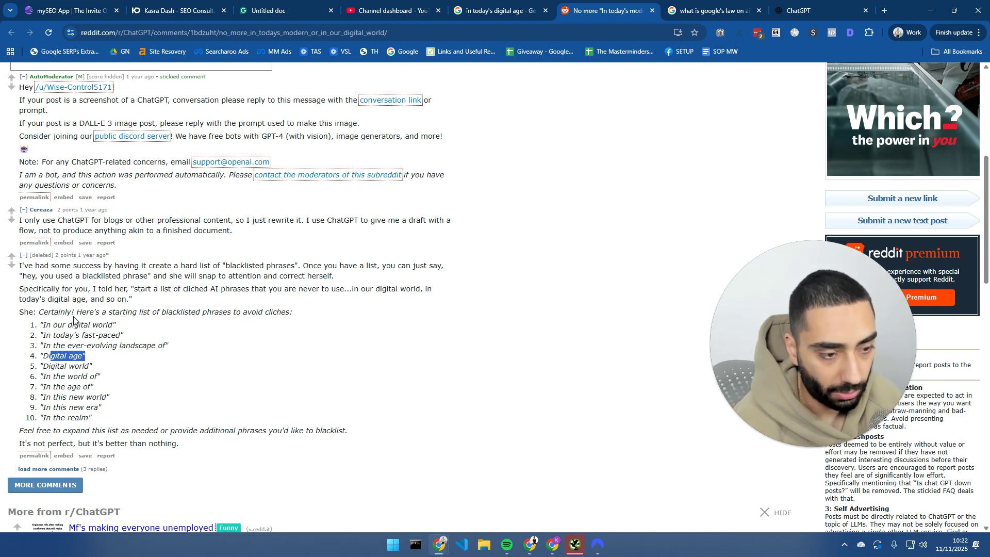
Ask ChatGPT for an article on "how to build links for SEO" in a new chat.
click(804, 10)
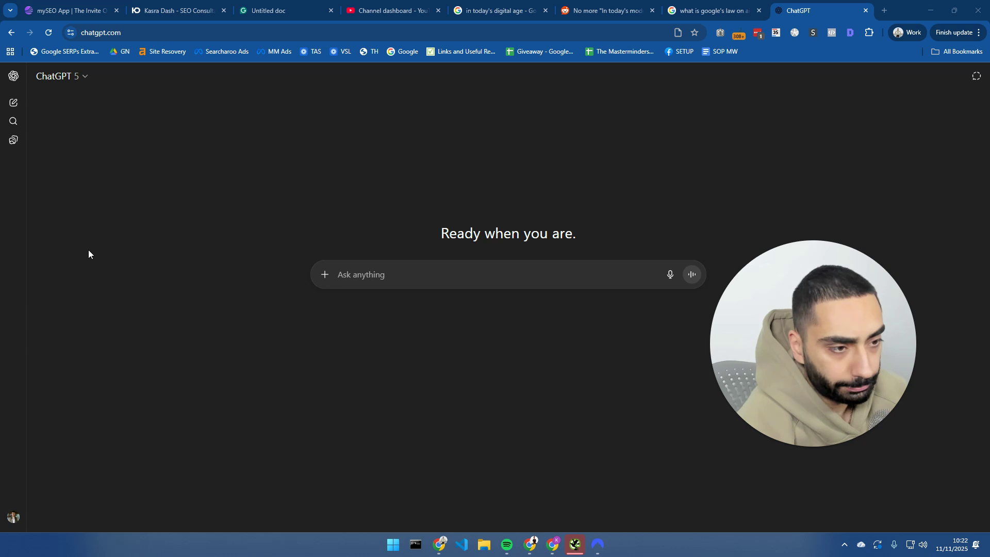
click(427, 273)
text(can you write me a article to do with)
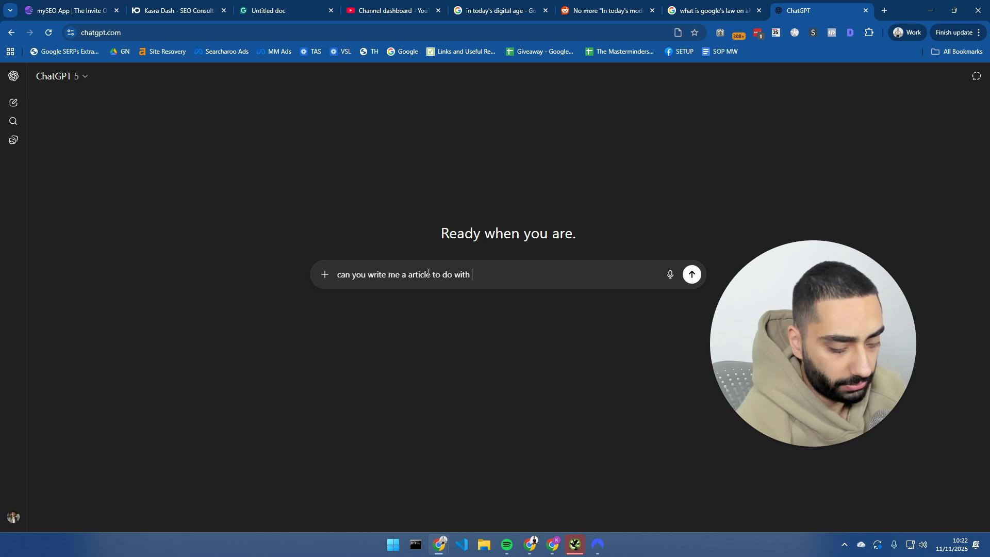
text( W)
key(BackSpace)
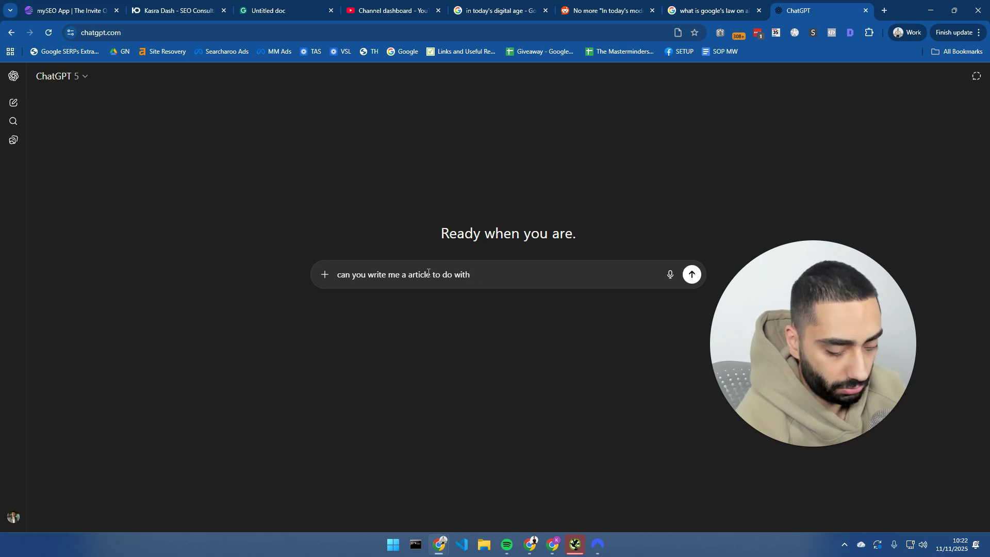
text("how to build links)
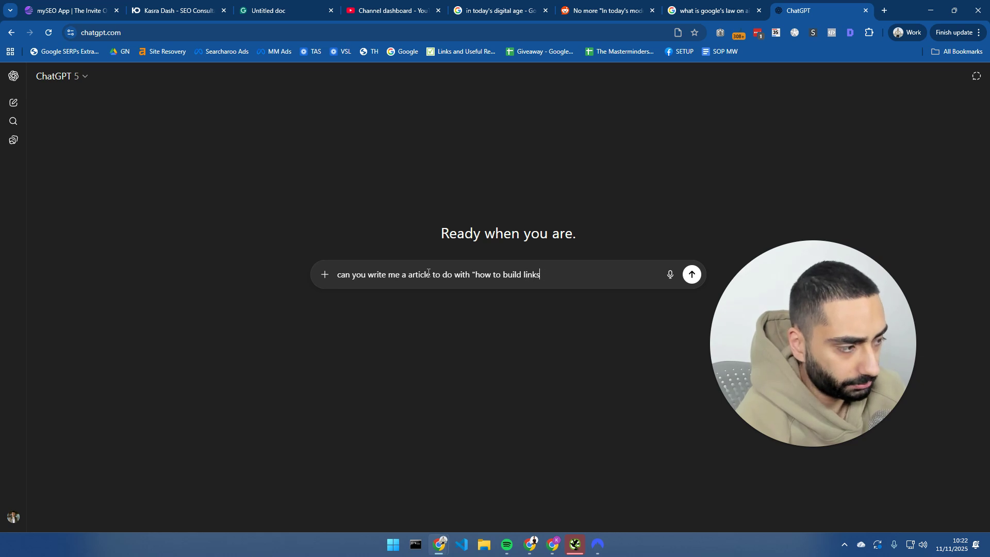
text( for SEO")
key(Return)
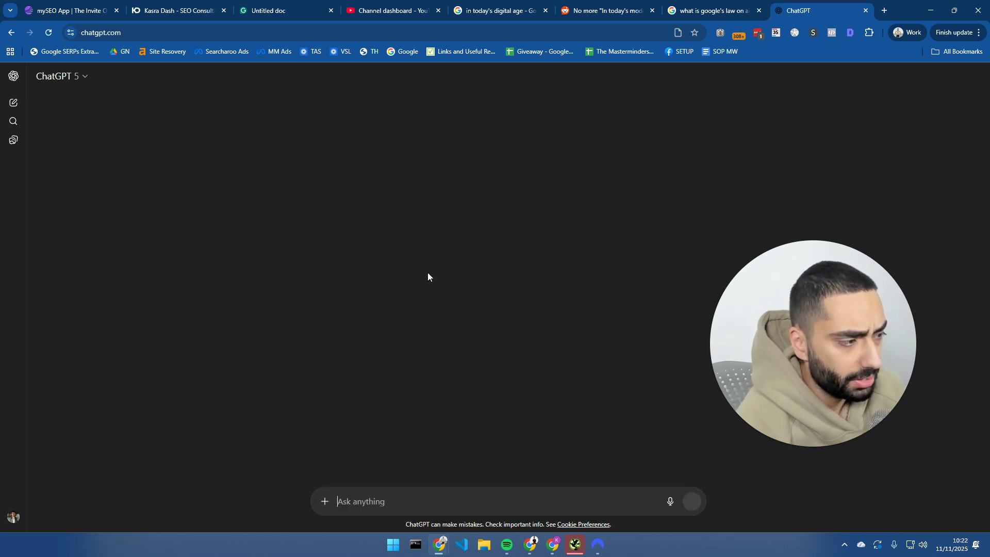
click(797, 452)
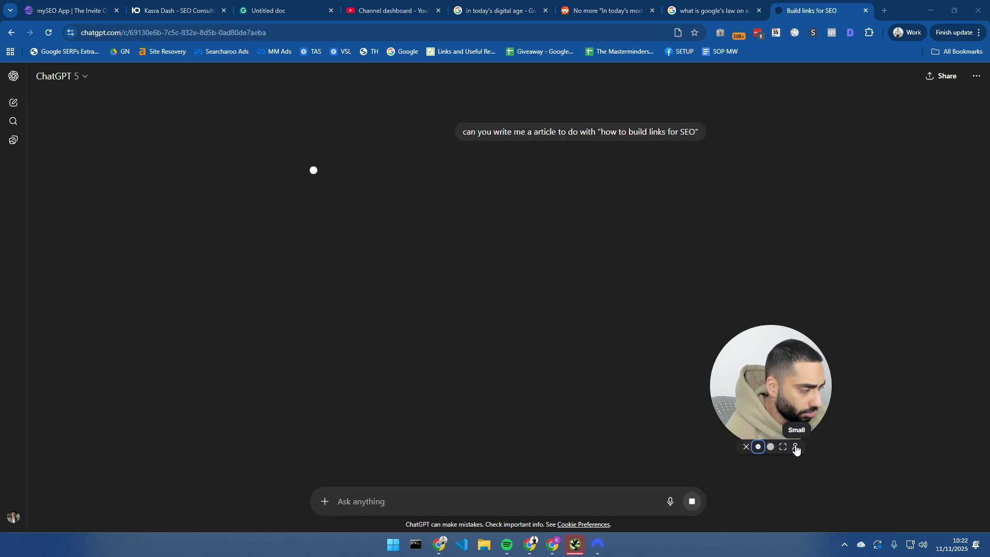
drag(791, 440, 840, 187)
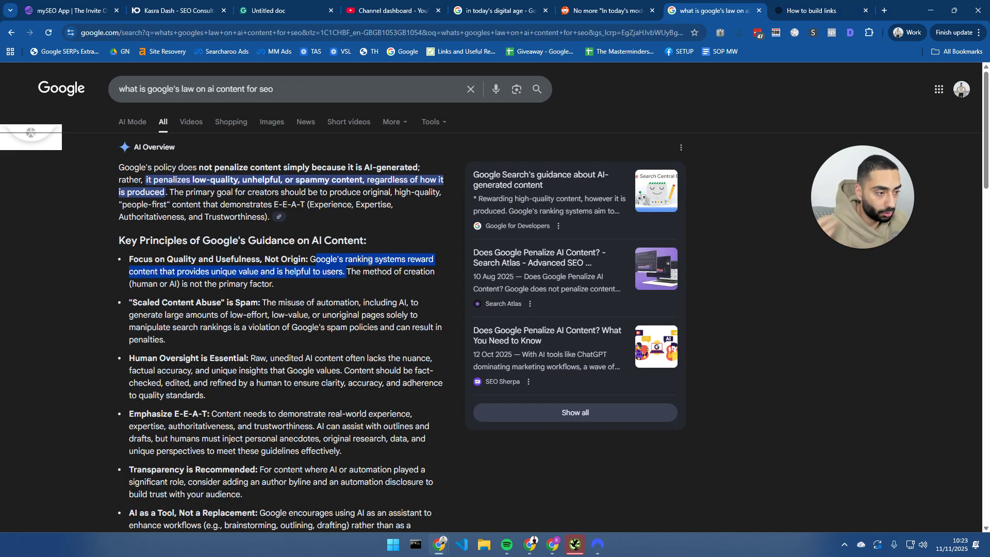
Clear the AI Overview highlight and return to the 'How to build links' ChatGPT chat.
click(360, 276)
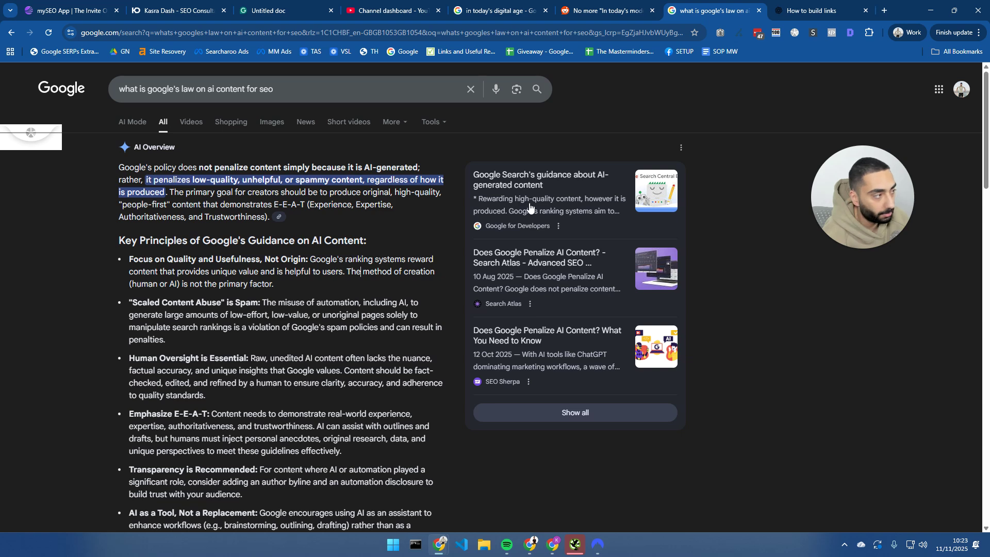
click(812, 10)
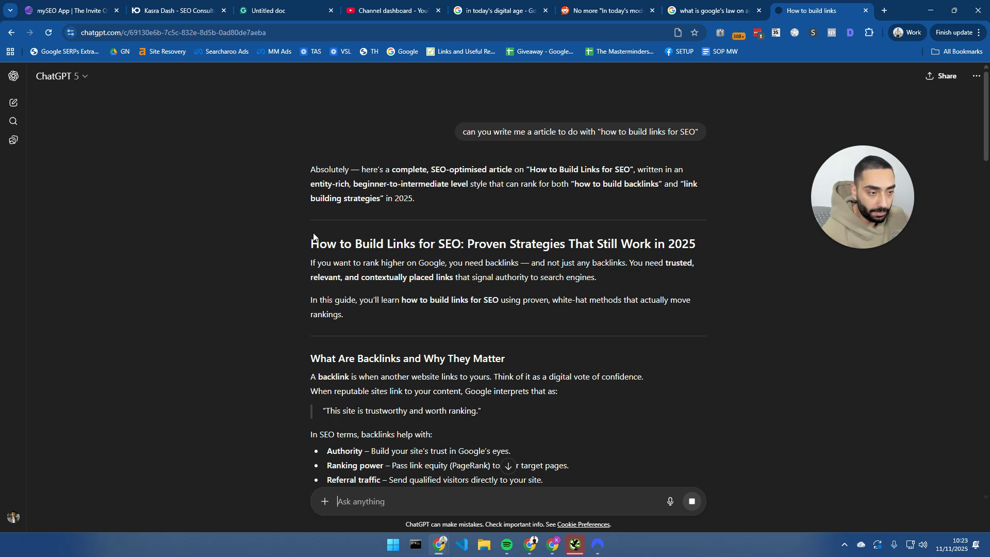
Scroll down to the article's Guest Posting and Broken Link Building sections.
scroll(303, 273, down, 5)
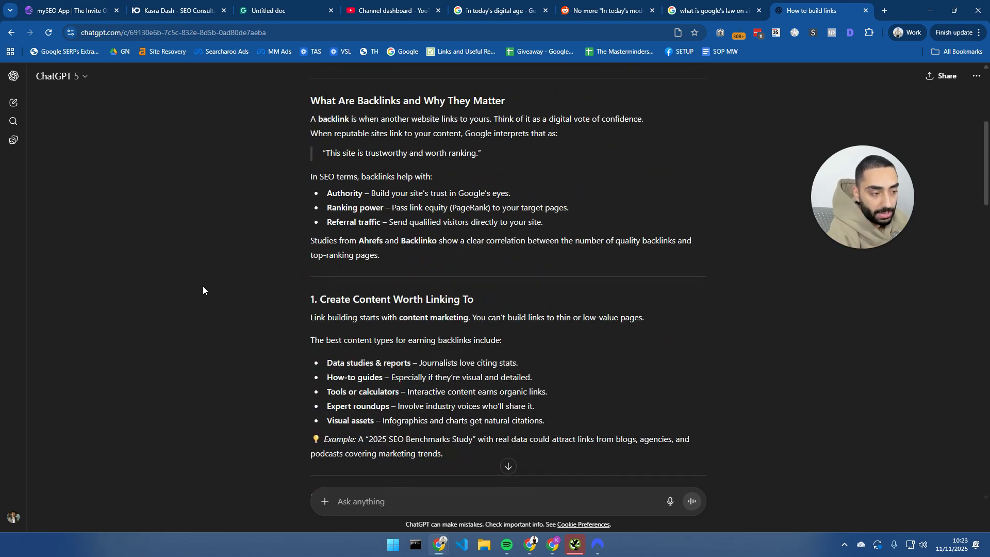
scroll(155, 268, down, 8)
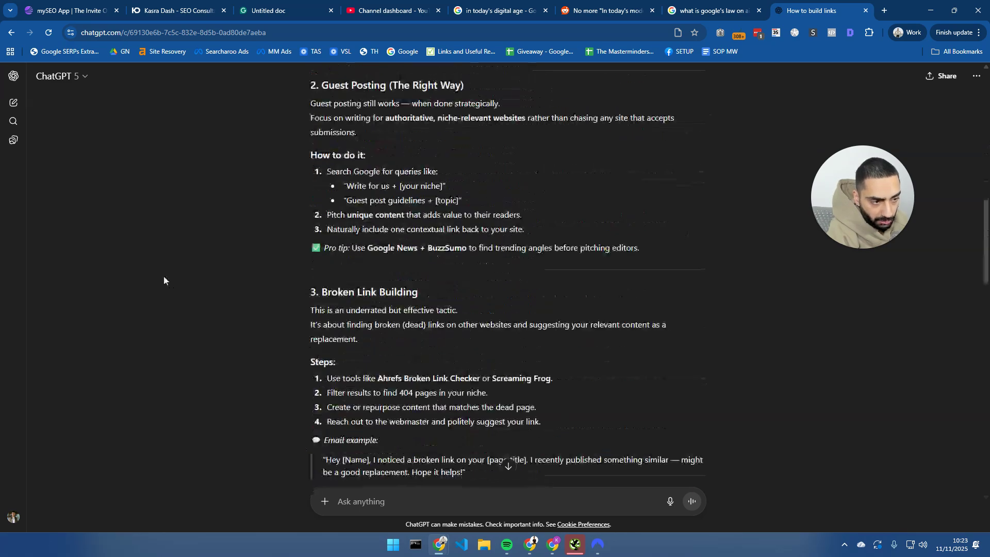
Reorder the tabs and view the Grammarly doc's 66% possible-AI score.
key(ctrl+3)
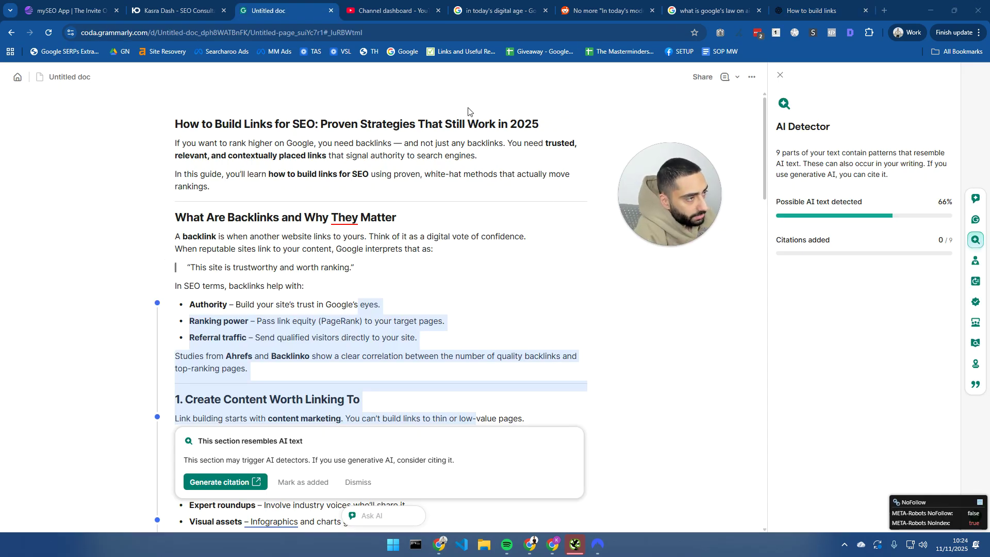
drag(814, 10, 381, 6)
click(279, 11)
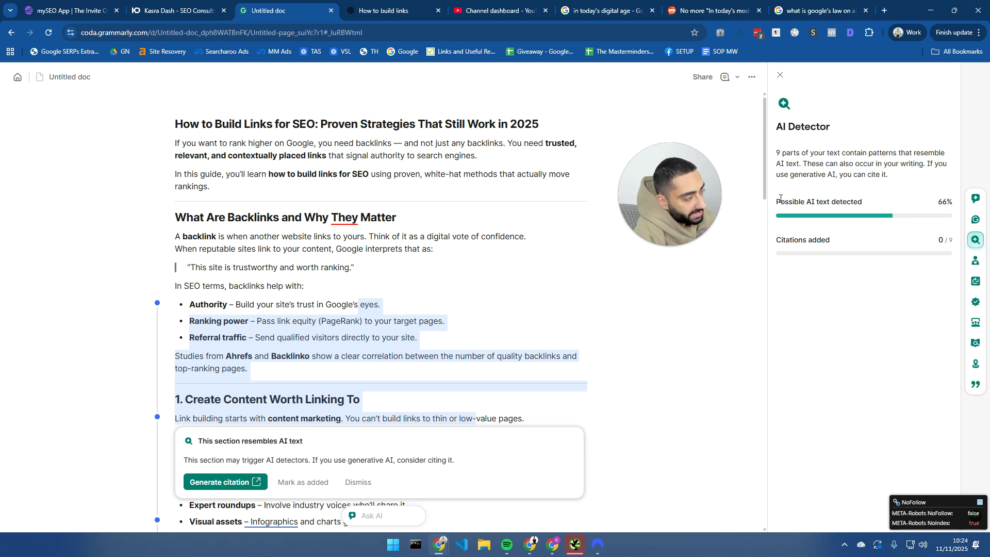
drag(924, 443, 915, 425)
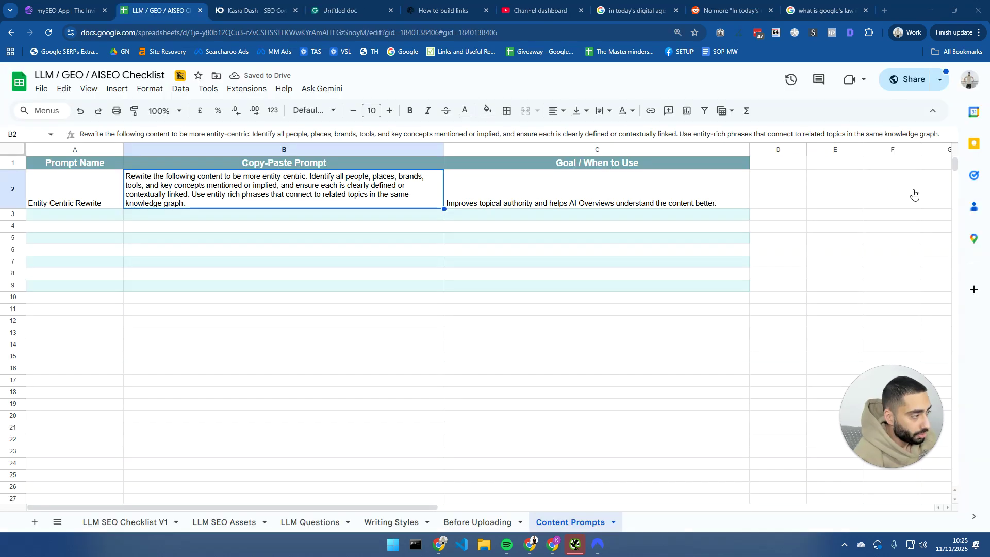
Copy the Entity-Centric Rewrite prompt from cell B2 of the checklist.
click(266, 308)
click(188, 190)
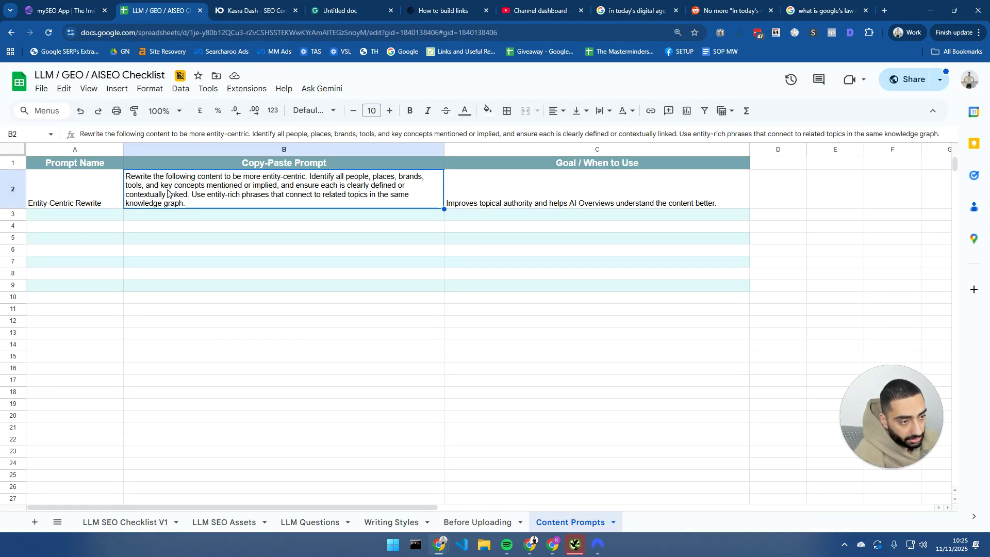
key(ctrl+c)
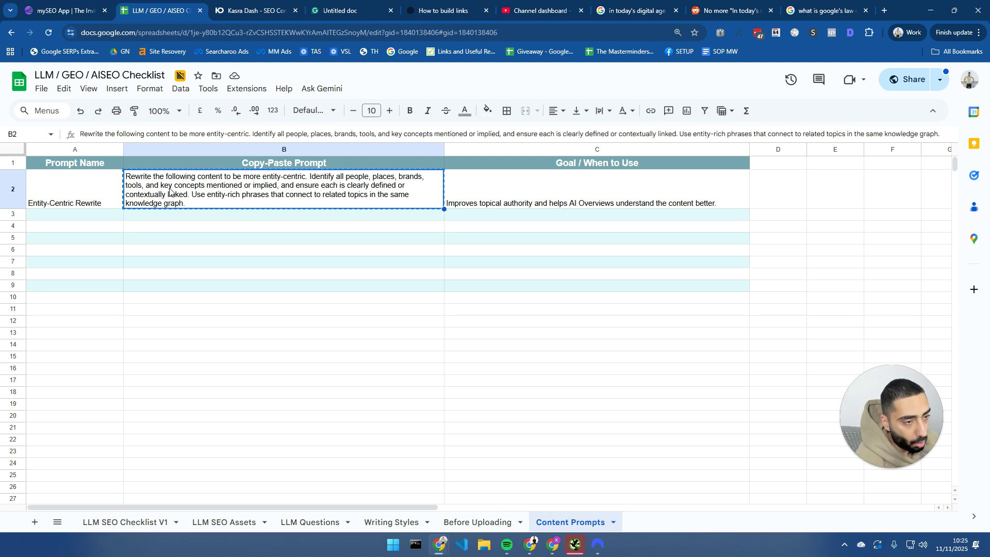
Paste the Entity-Centric Rewrite prompt into ChatGPT and send it.
drag(443, 10, 253, 10)
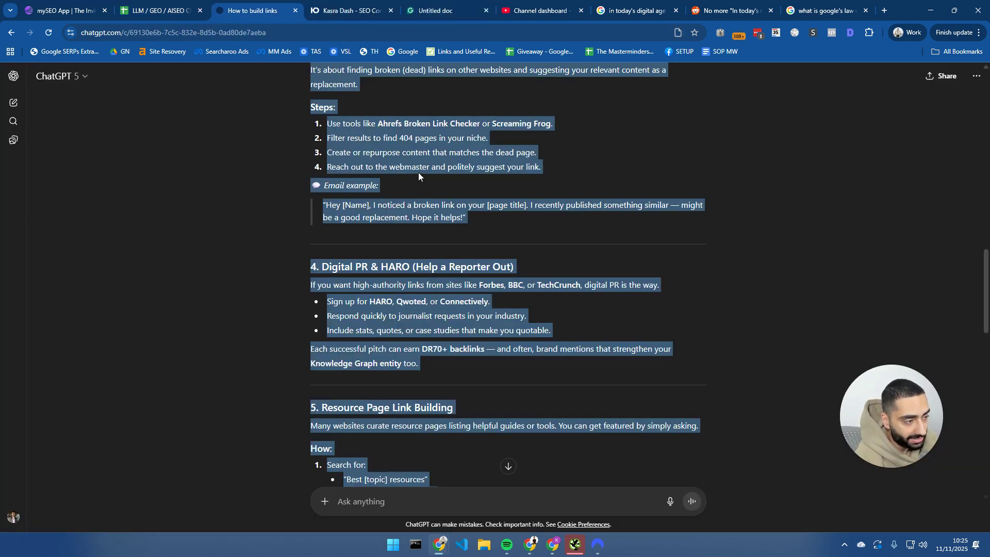
click(403, 133)
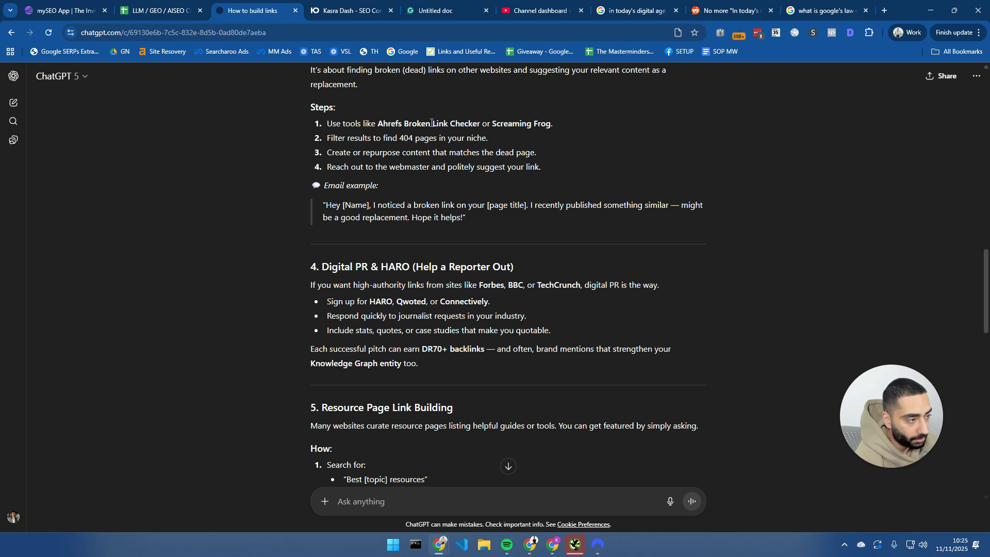
drag(431, 124, 391, 124)
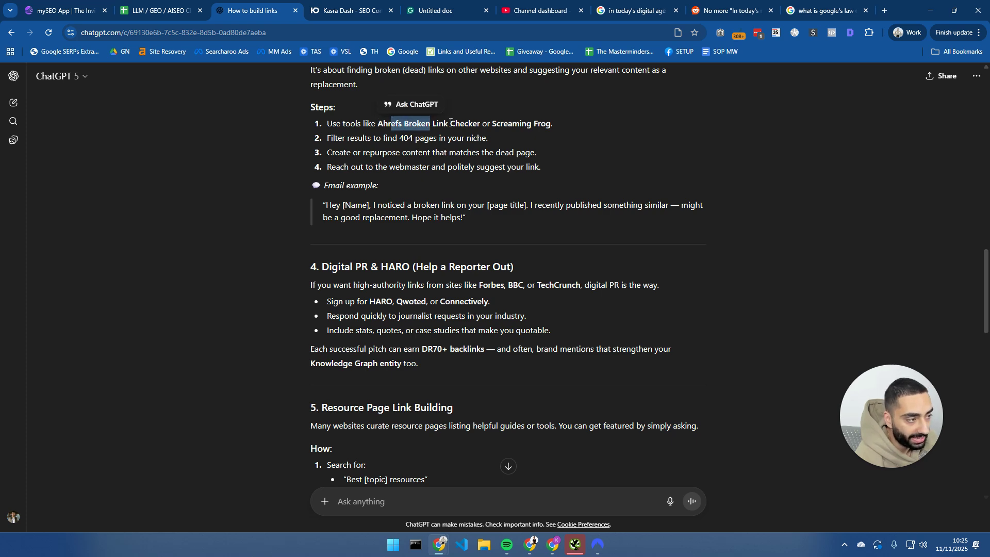
scroll(442, 315, down, 20)
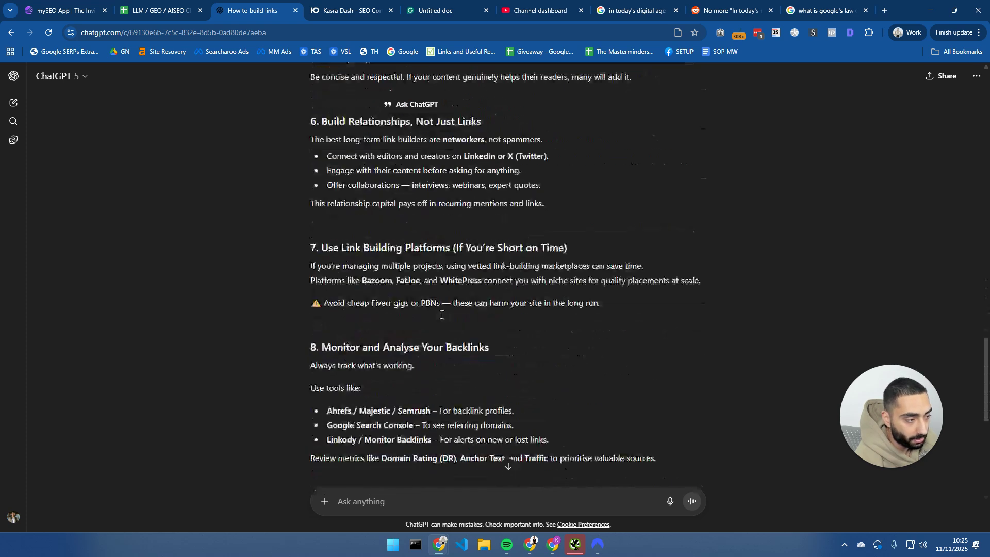
click(404, 501)
key(ctrl+v)
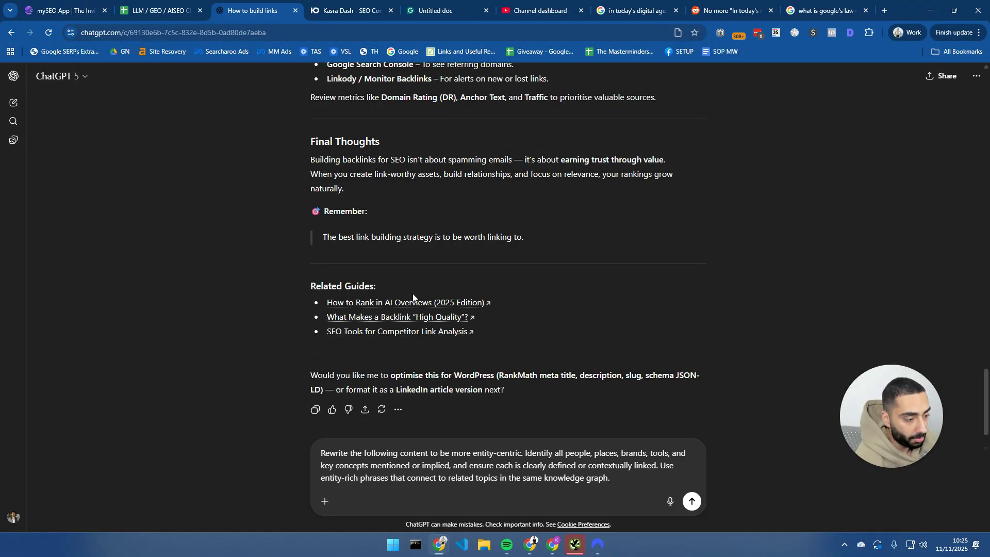
click(691, 502)
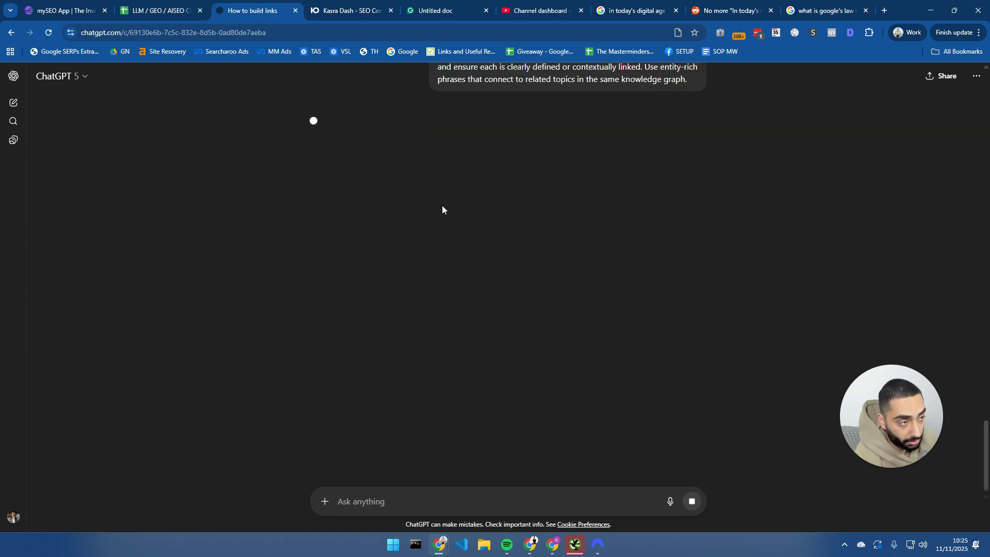
Reply '1' so ChatGPT rewrites the entire article, then select the rewritten text.
click(150, 9)
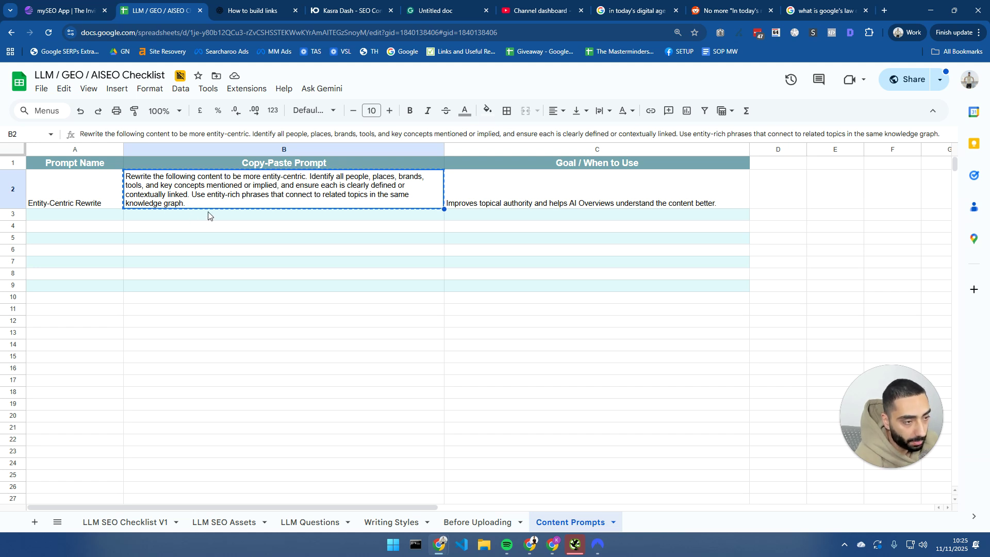
click(253, 10)
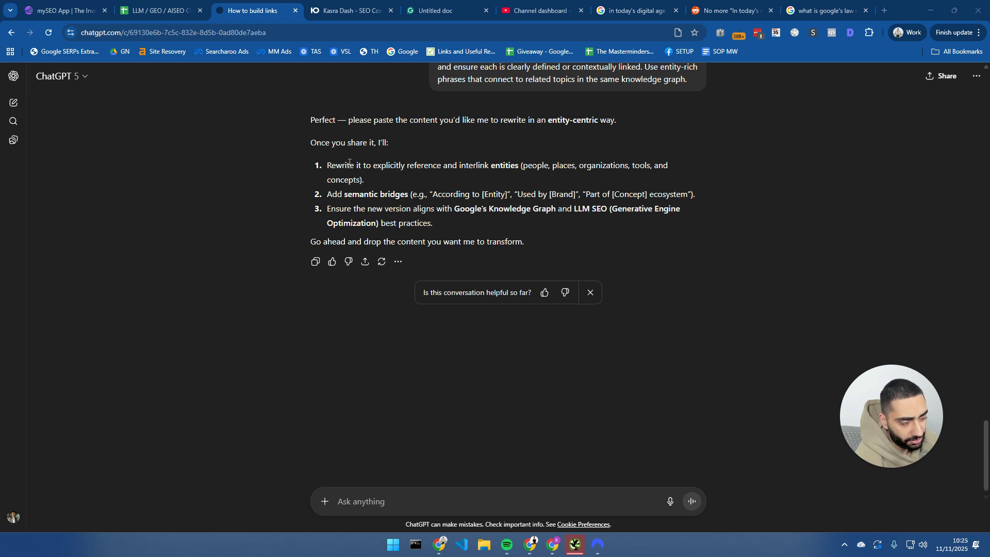
drag(327, 165, 447, 166)
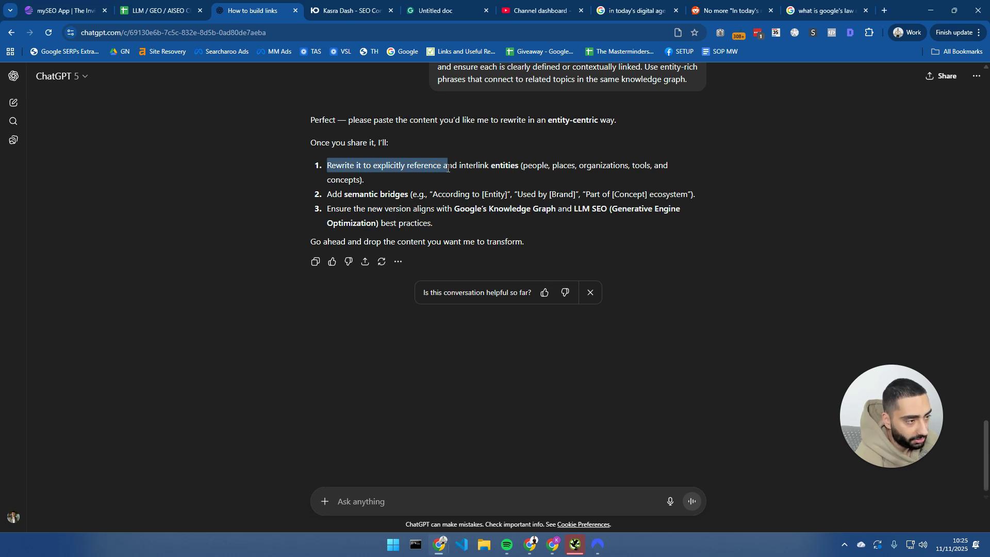
click(418, 487)
text(1)
click(692, 500)
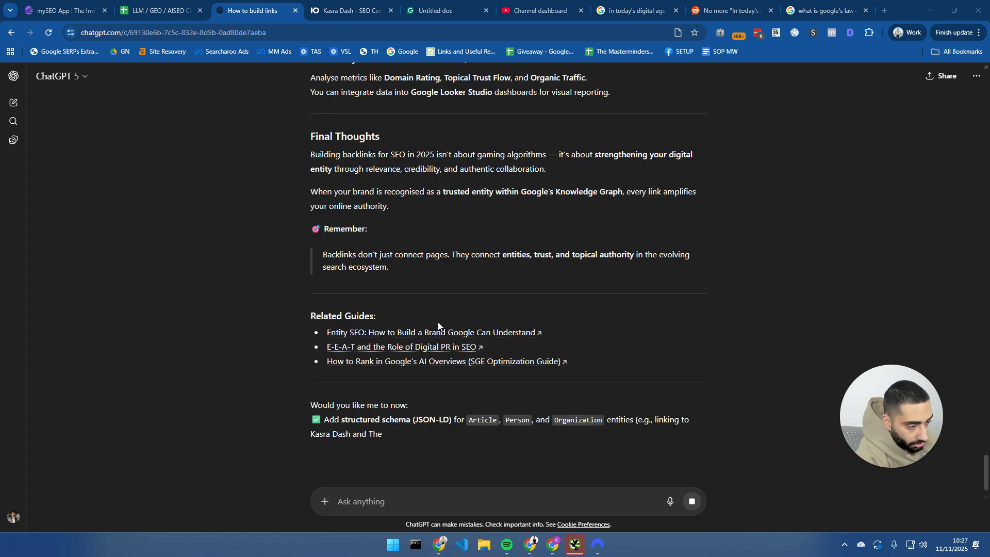
drag(412, 276, 312, 225)
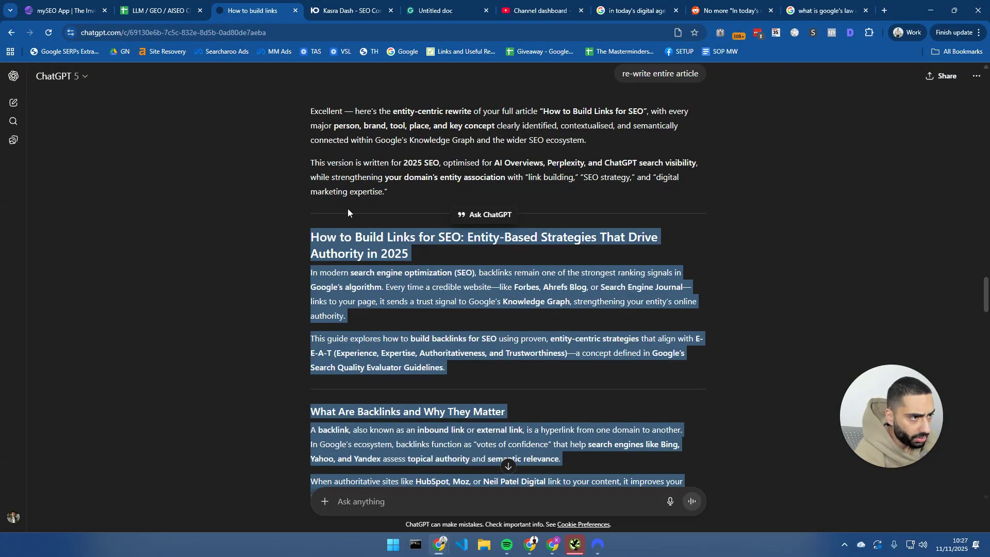
Replace the Grammarly document's article with the entity-based rewrite.
click(438, 10)
key(ctrl+a)
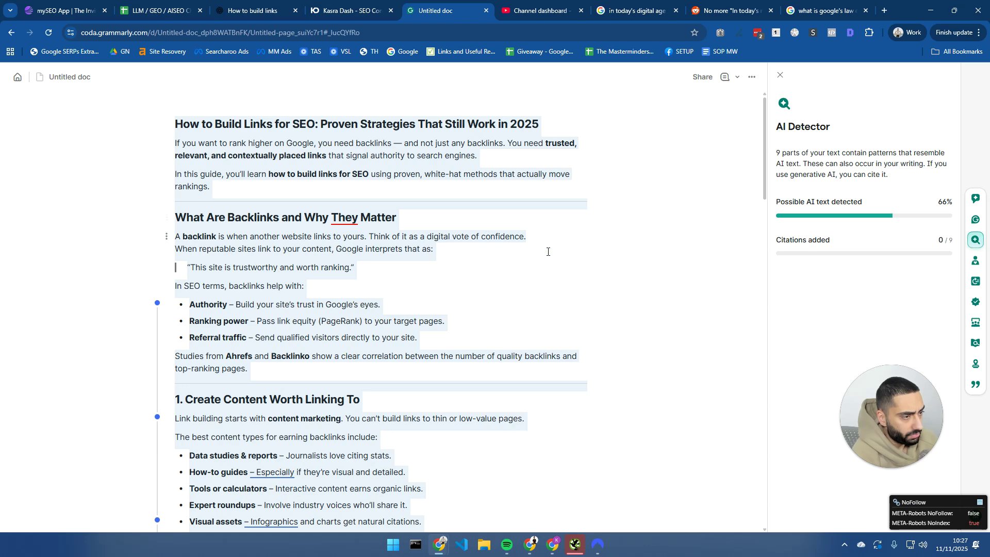
key(ctrl+v)
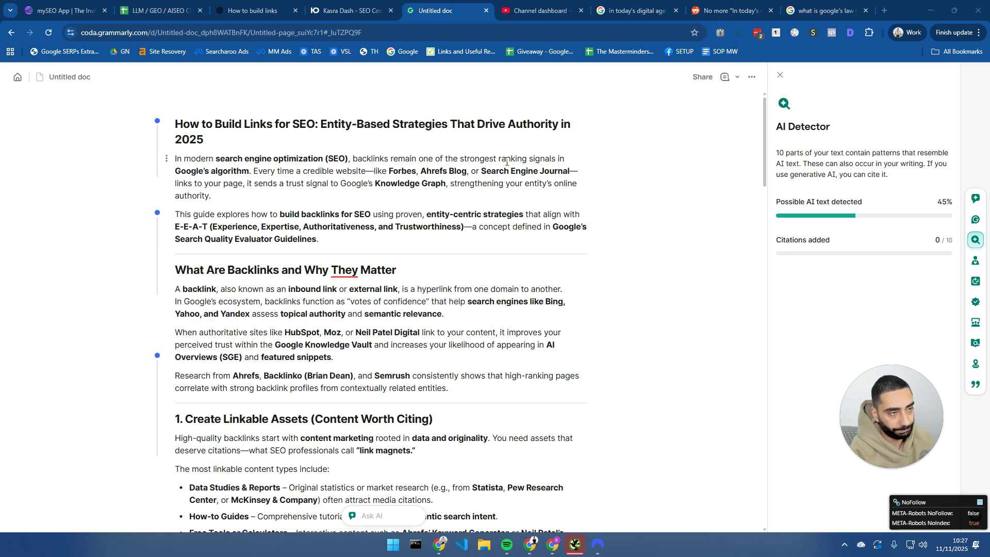
Review the new text, including the Ahrefs Blog mention, as AI Detector drops to 45%.
click(157, 11)
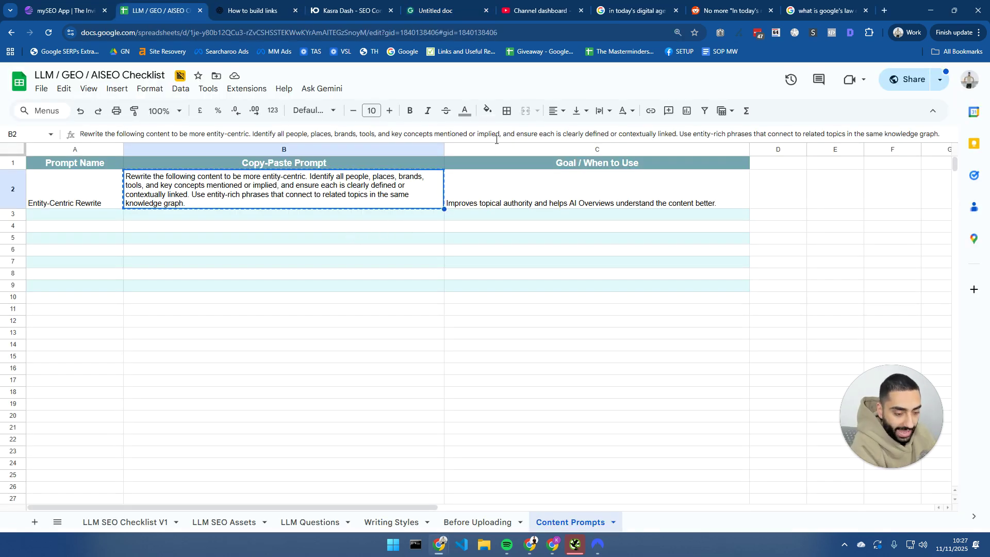
drag(438, 10, 247, 11)
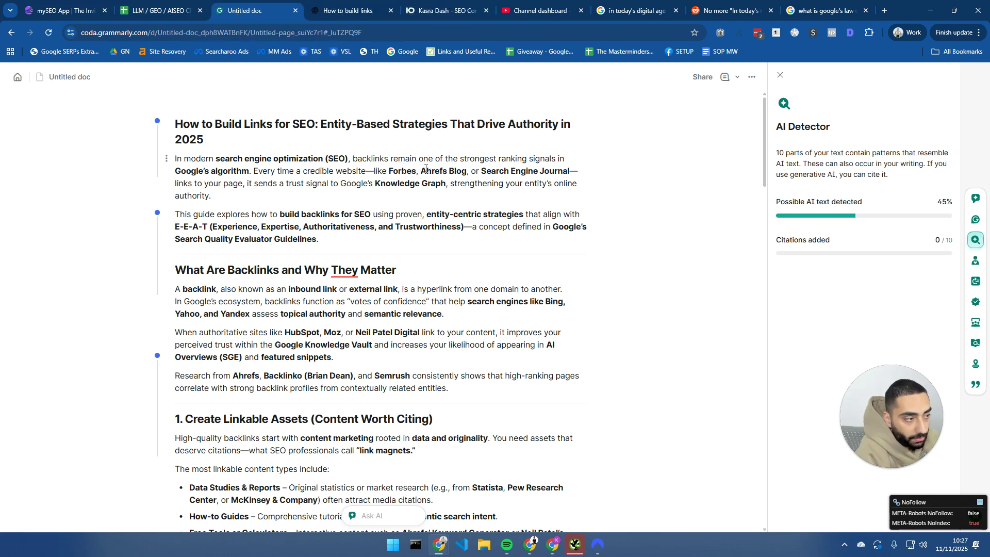
drag(422, 170, 466, 170)
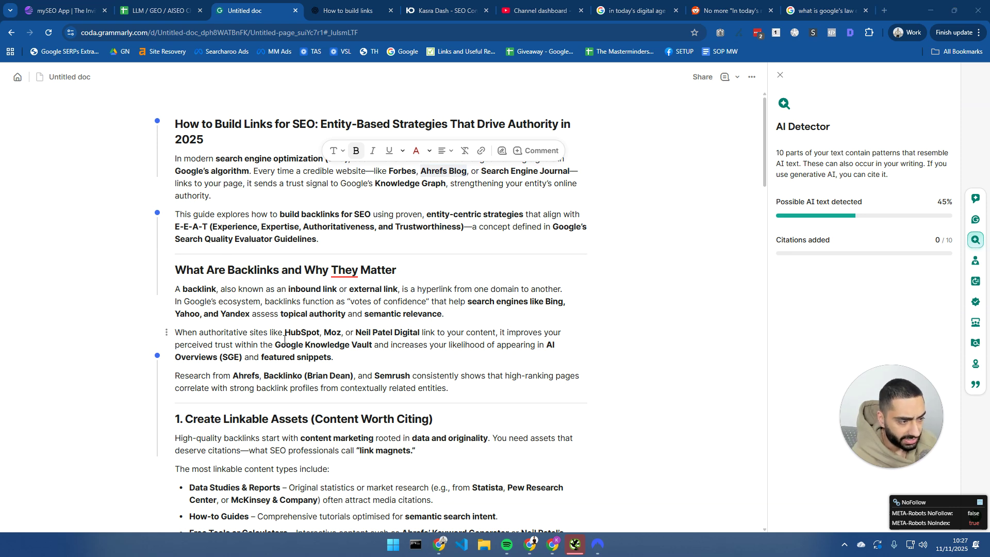
scroll(289, 335, down, 2)
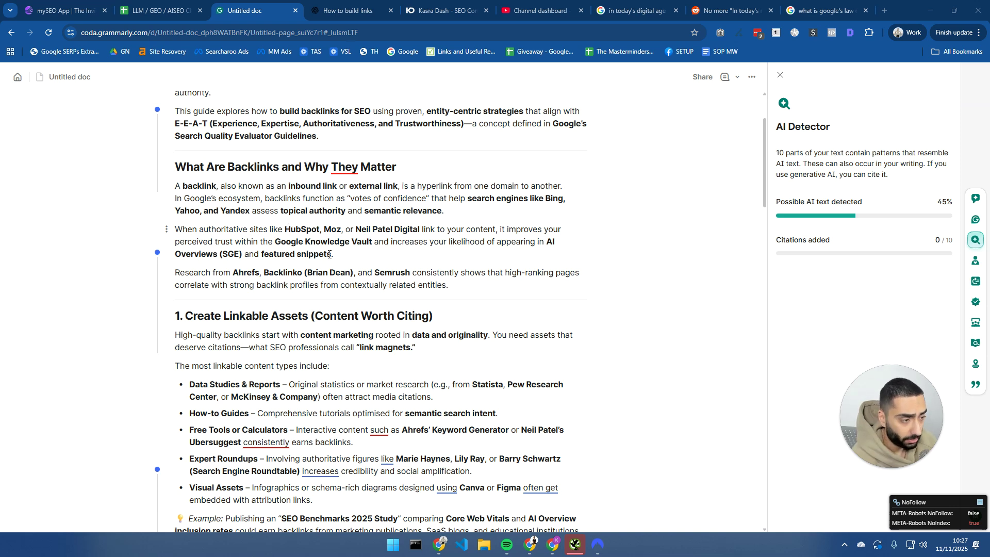
scroll(310, 258, down, 2)
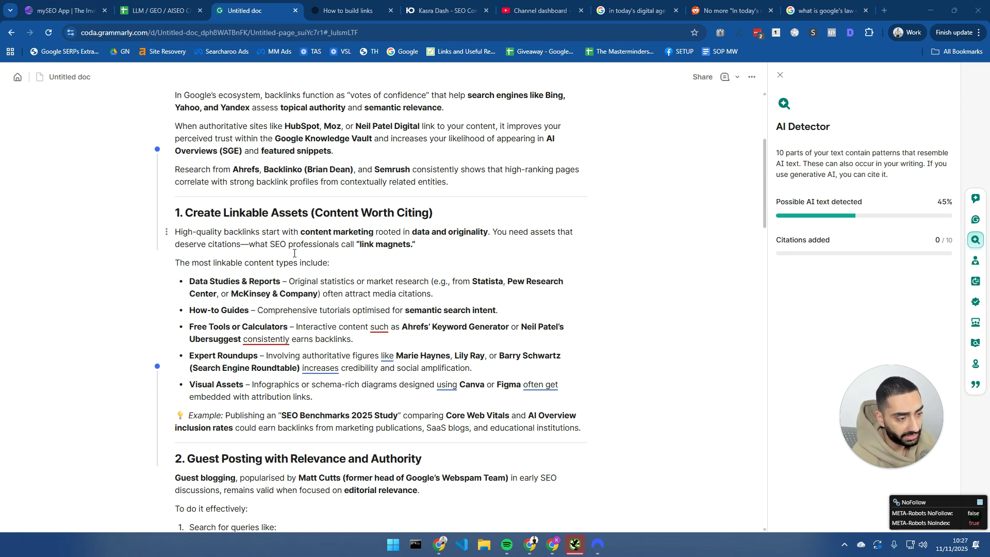
Paste the Fully-Answered Question prompt into row 3 of Content Prompts and select B3.
click(160, 10)
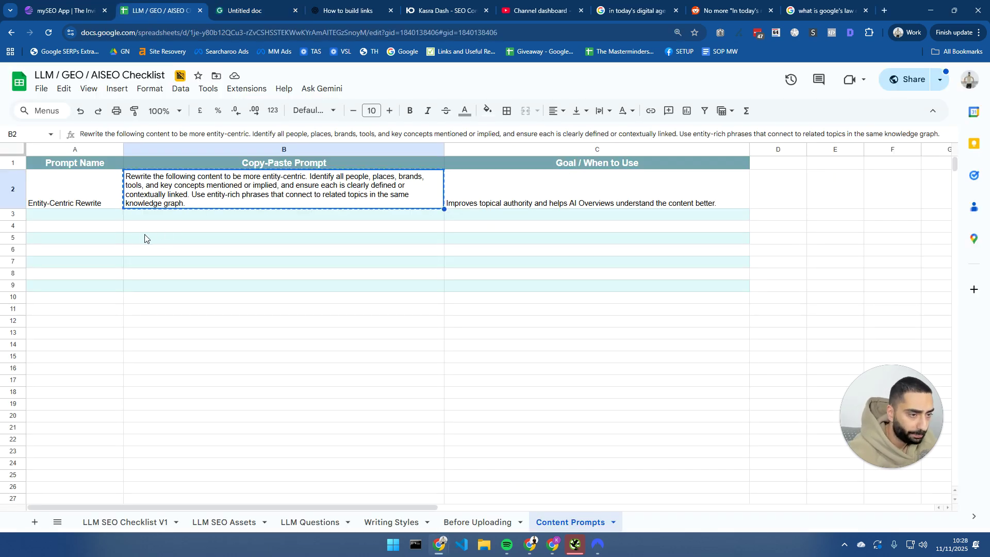
click(140, 220)
key(Left)
key(ctrl+v)
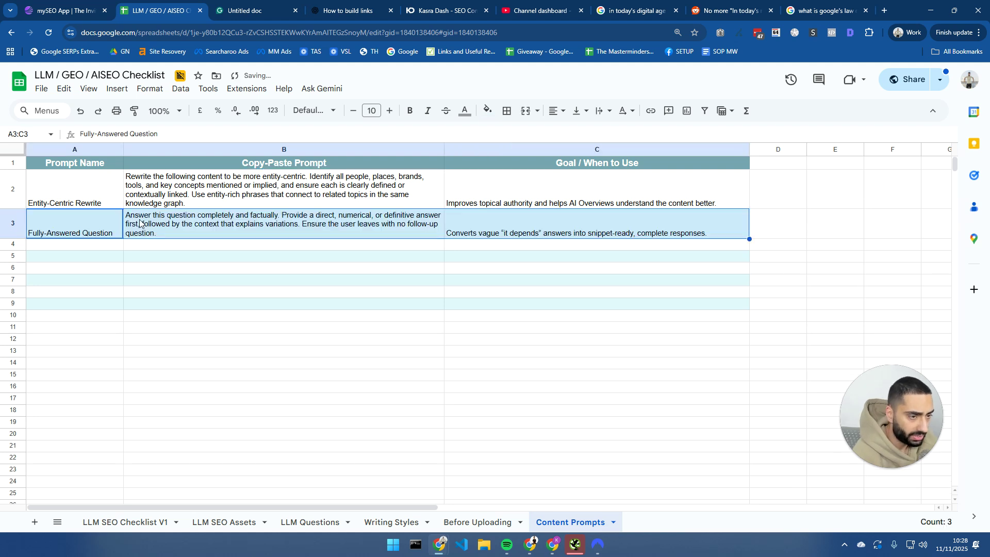
click(163, 223)
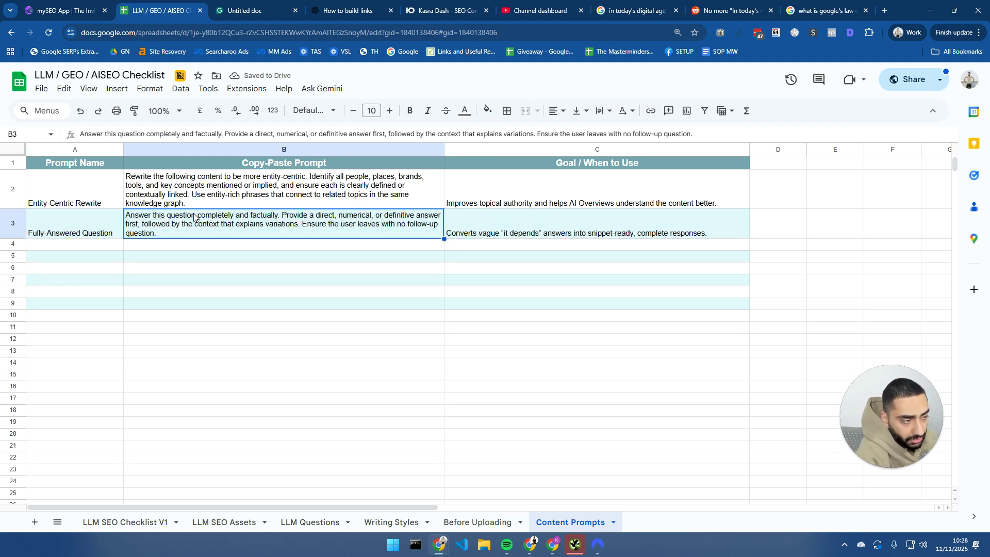
Check the Grammarly doc, then restore and re-remove the Semantic Triple Builder row with undo.
click(230, 12)
scroll(348, 288, down, 10)
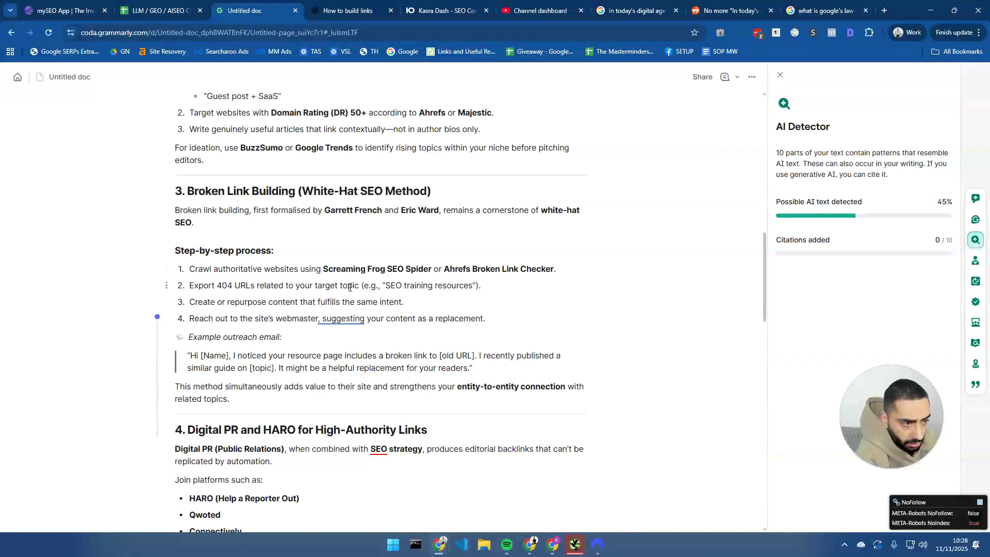
scroll(349, 288, down, 20)
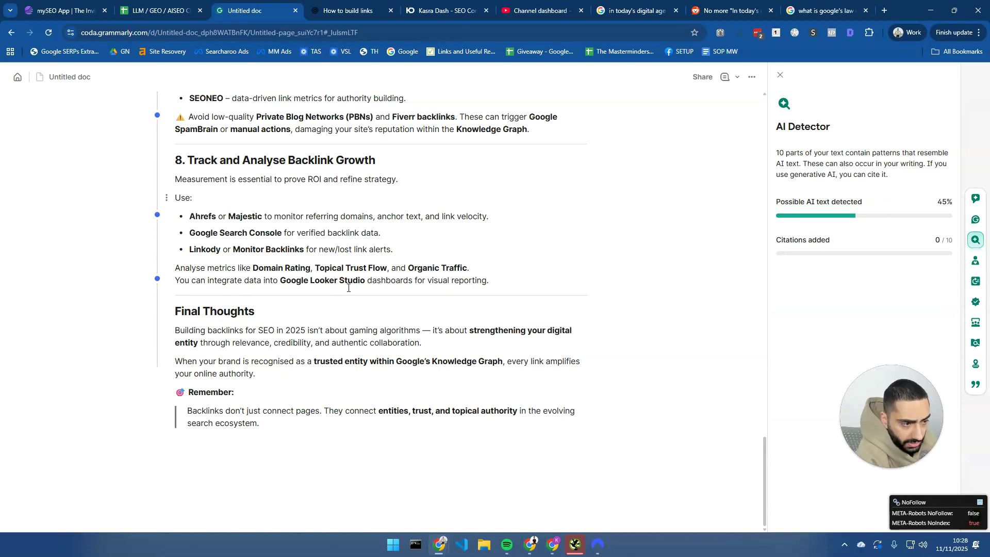
click(157, 11)
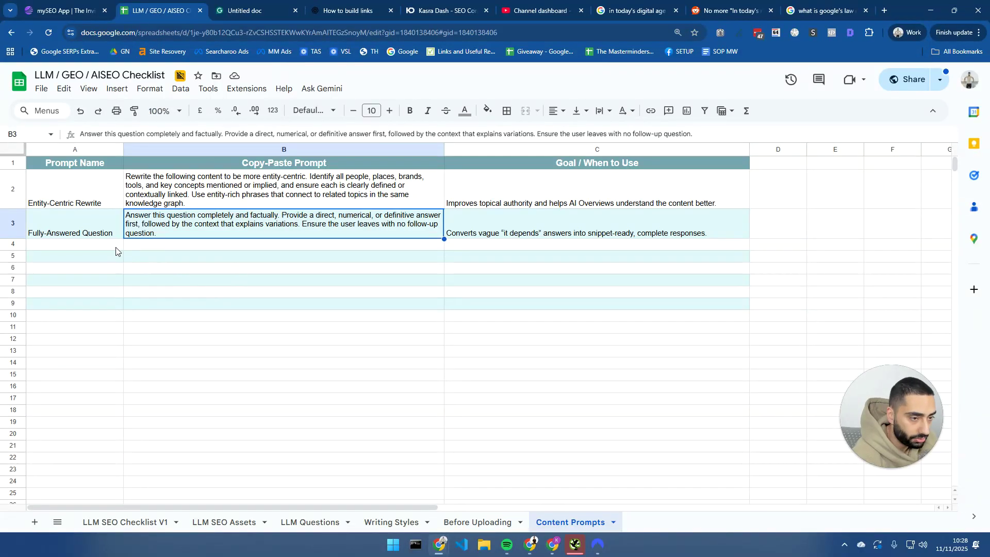
click(151, 245)
key(ctrl+z)
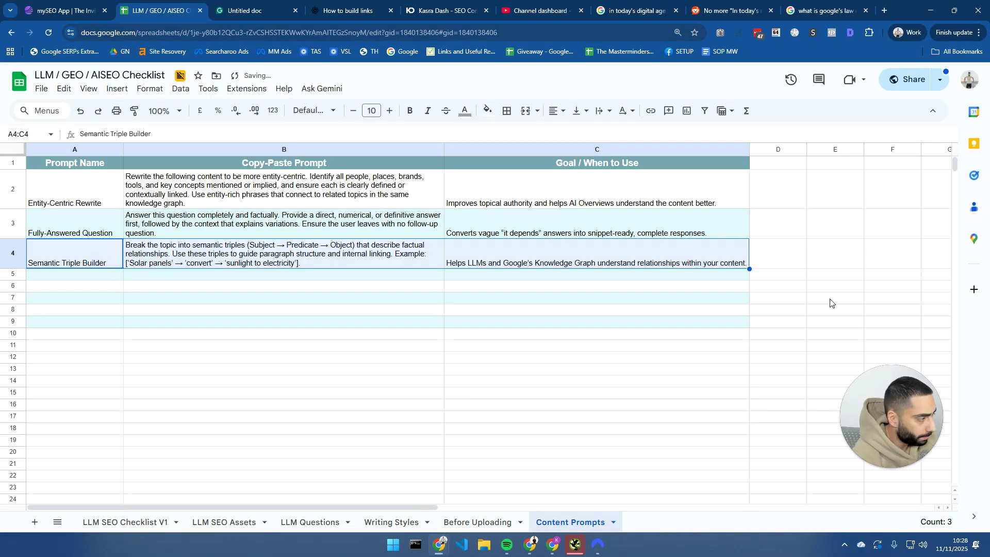
key(ctrl+z)
Return to the ChatGPT link-building chat, jump to its end, and start a new request.
click(349, 11)
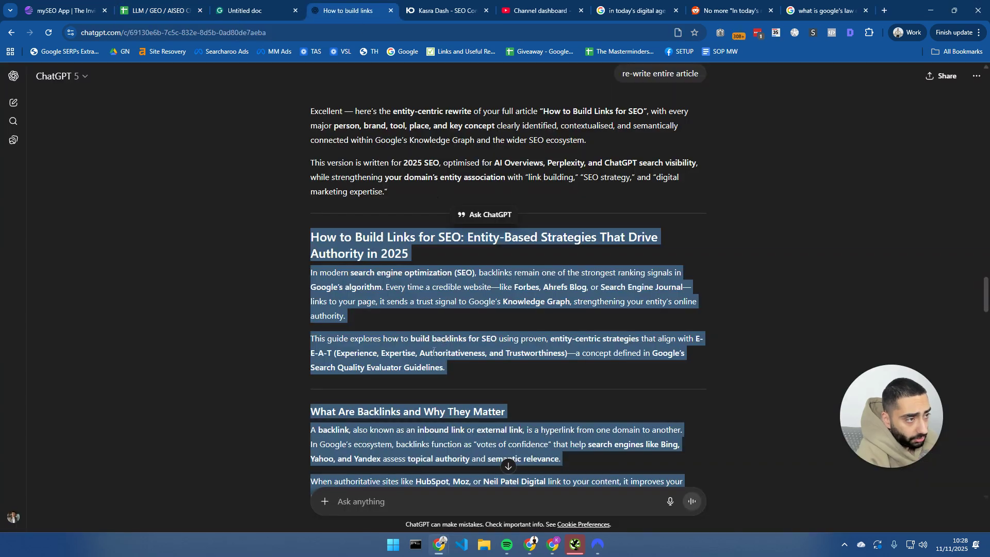
scroll(504, 434, down, 10)
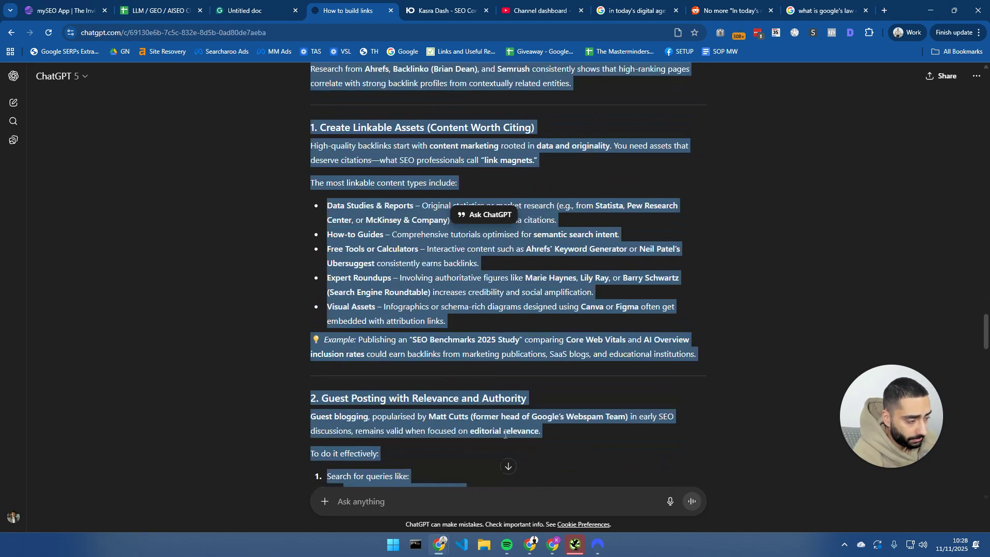
click(508, 467)
click(468, 498)
Ask ChatGPT for 5 FAQs for the article, adding the Fully-Answered Question prompt from B3.
text(give me 5 faqs to ad)
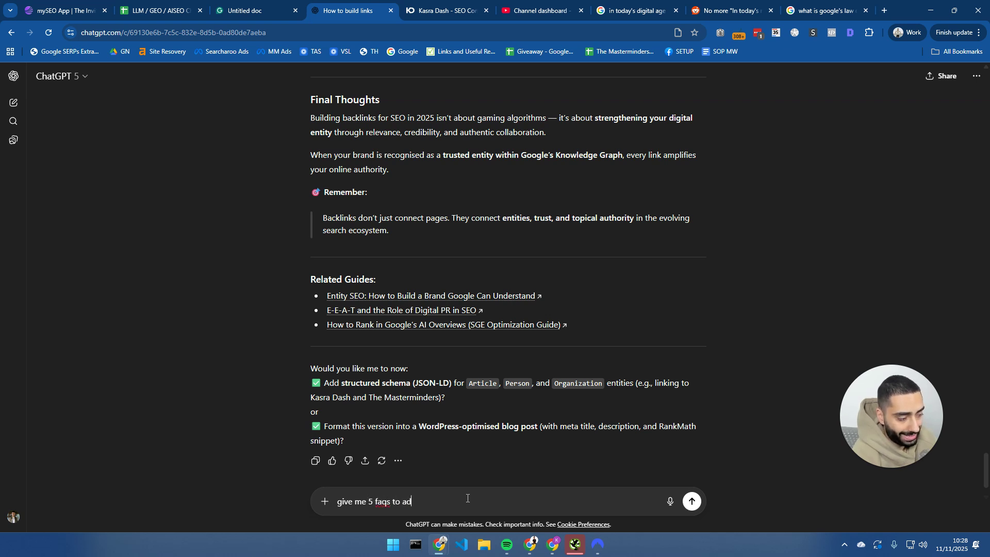
text(d  into this artic)
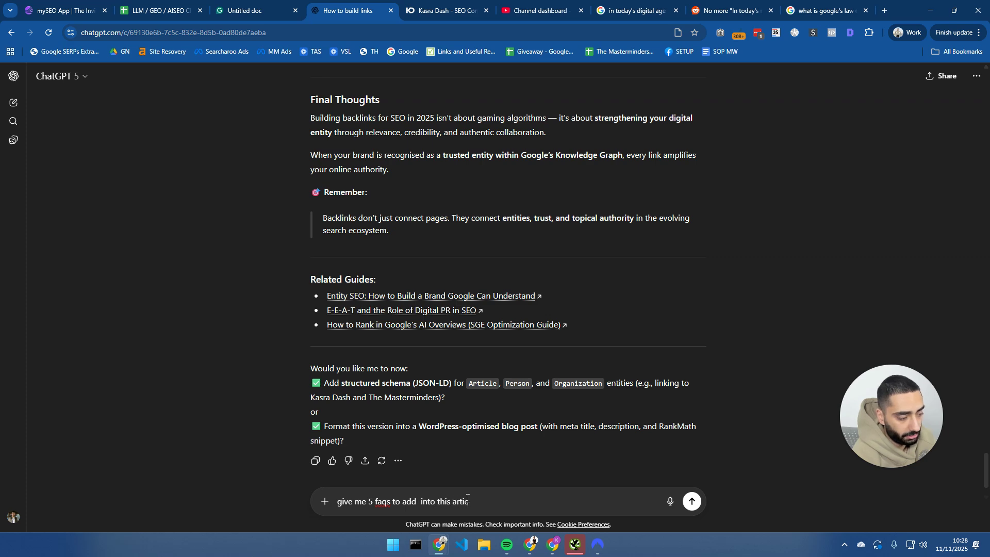
text(le)
key(shift+Return)
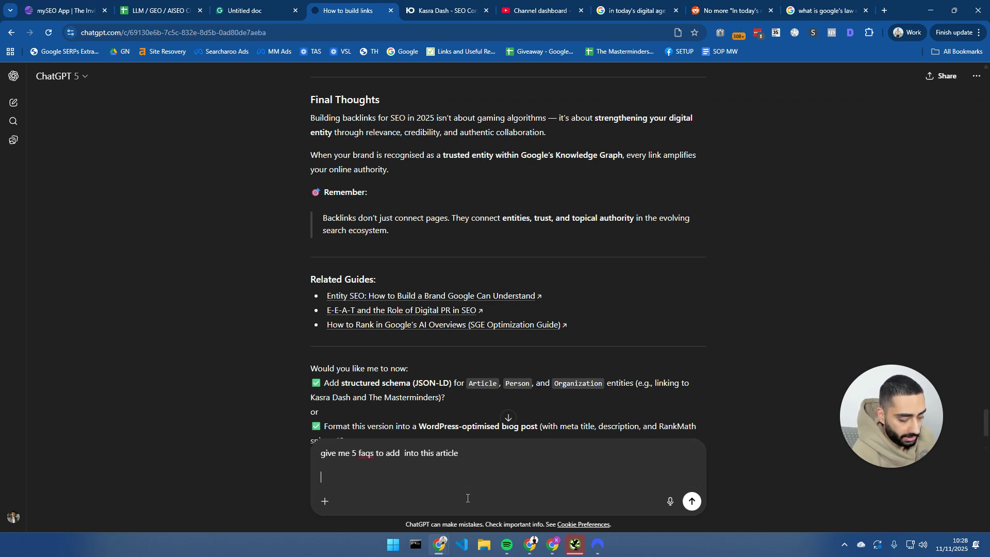
text(&)
key(shift+Return)
key(shift+Return)
click(157, 11)
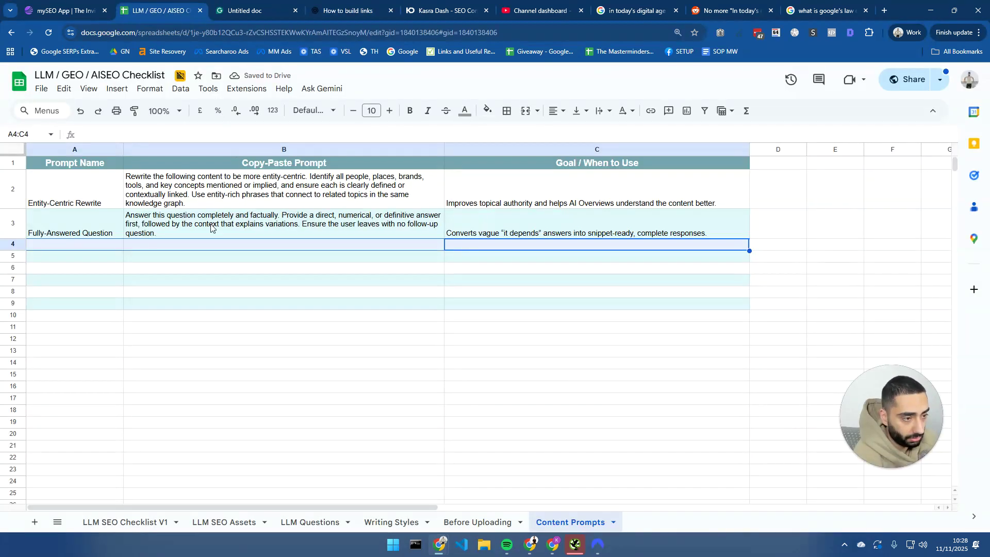
click(187, 221)
key(ctrl+c)
drag(351, 10, 255, 11)
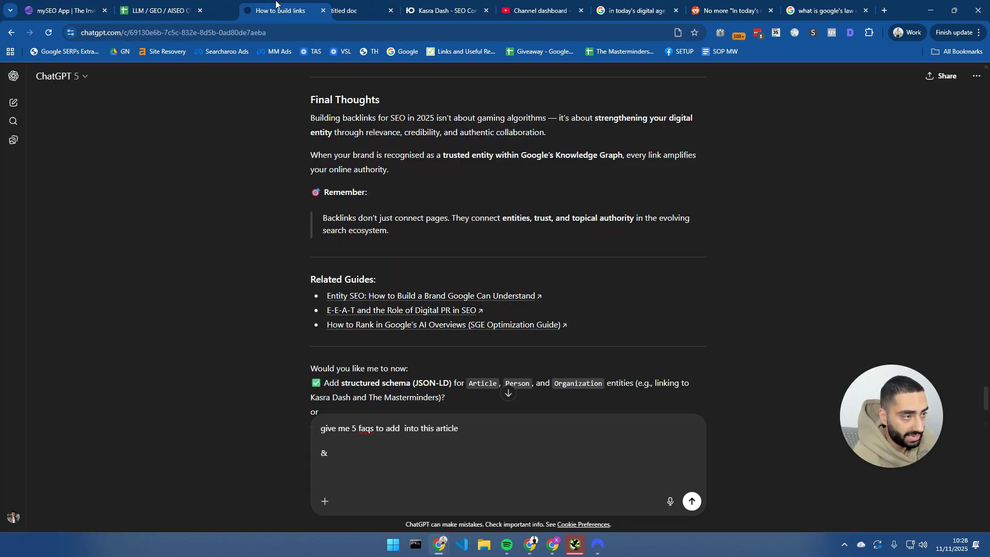
key(ctrl+v)
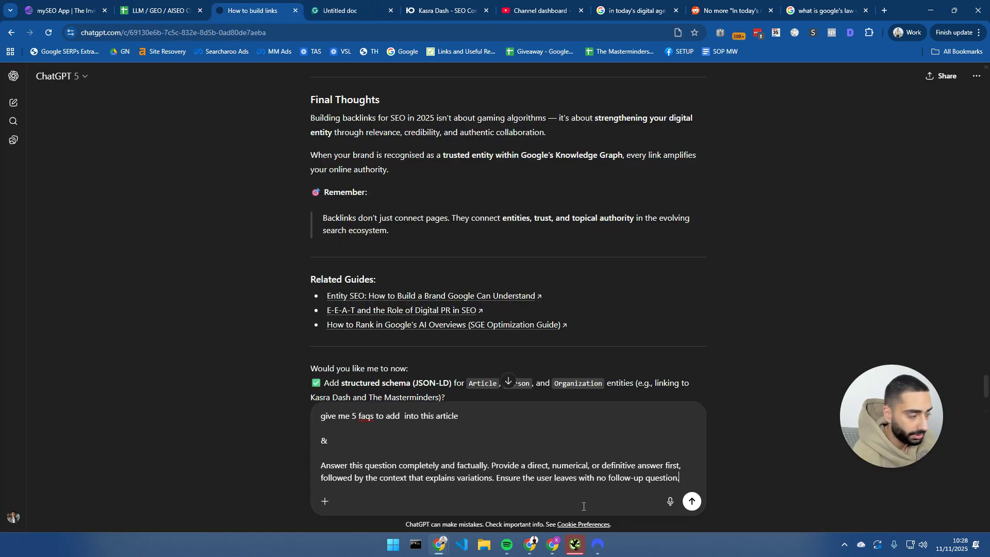
click(692, 501)
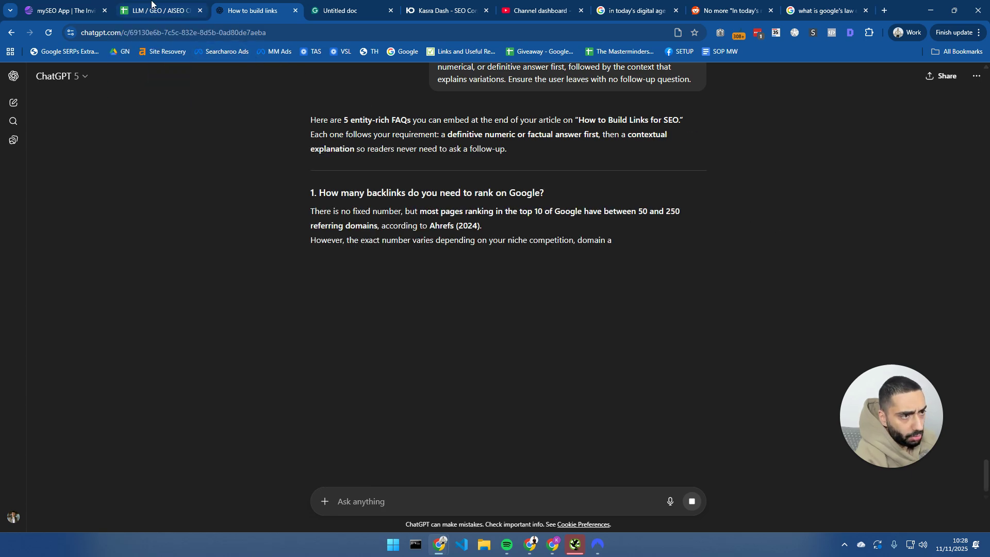
Once the reply finishes, select all five backlink FAQs from FAQ 1 through FAQ 5.
click(159, 11)
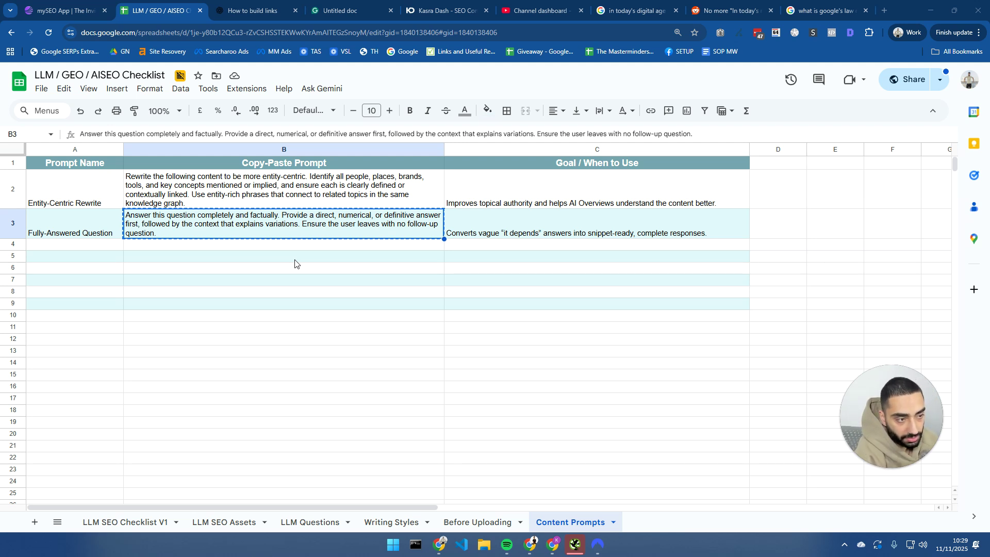
key(ctrl+Tab)
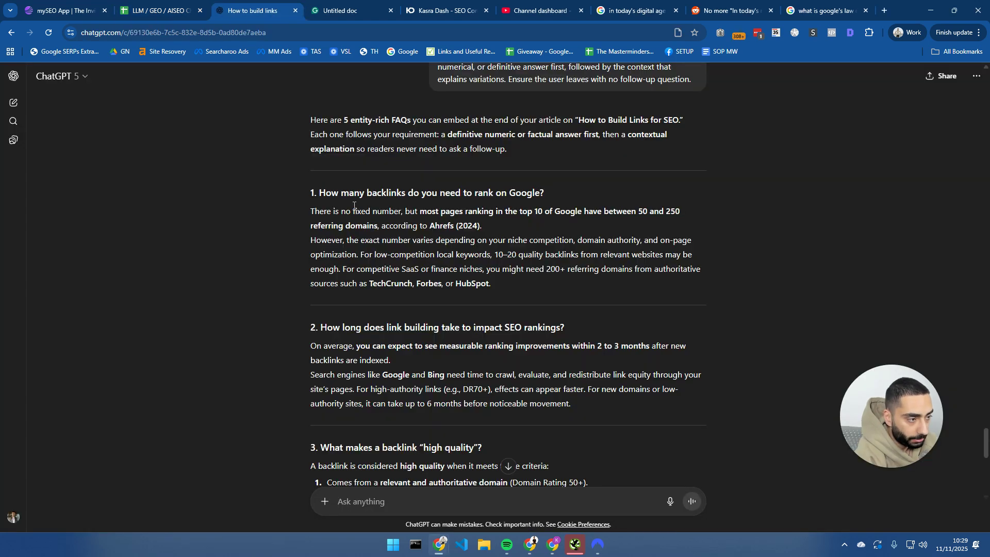
drag(306, 193, 387, 226)
scroll(337, 300, up, 1)
click(337, 300)
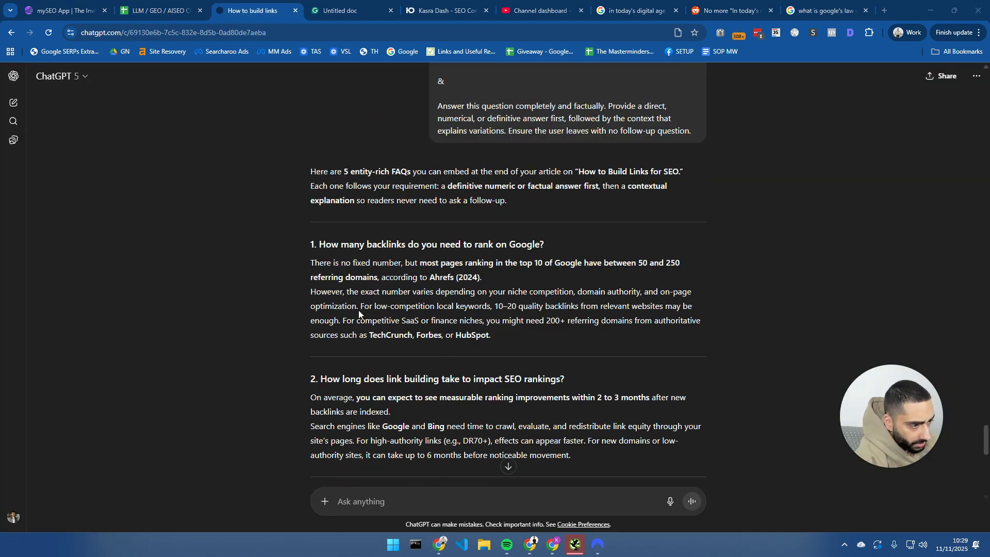
scroll(490, 319, down, 10)
drag(307, 243, 536, 344)
key(ctrl+c)
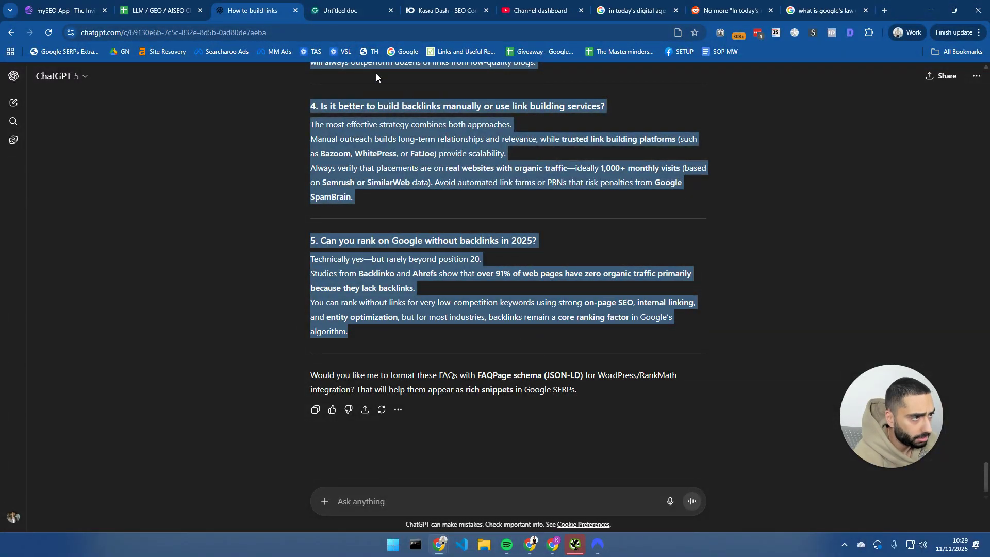
click(340, 10)
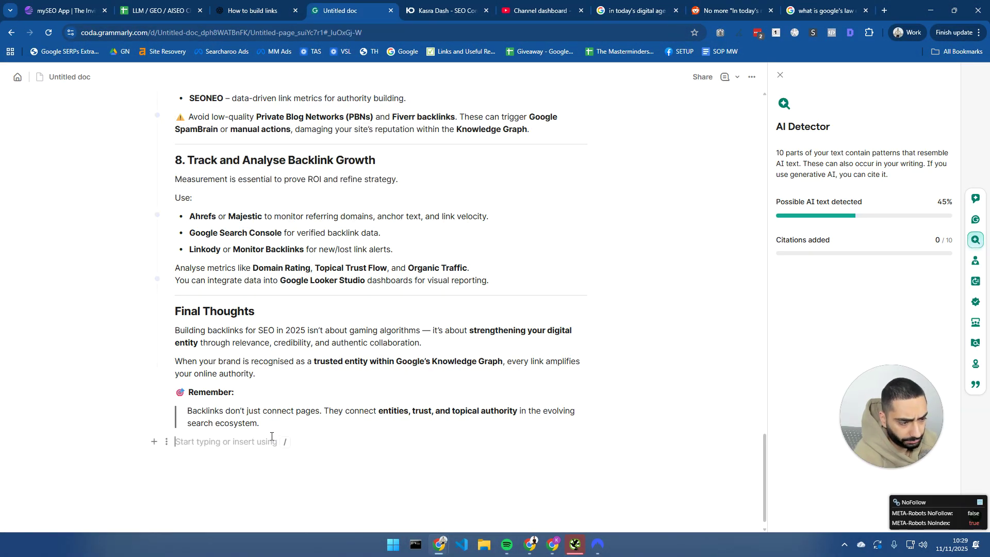
key(Return)
key(ctrl+v)
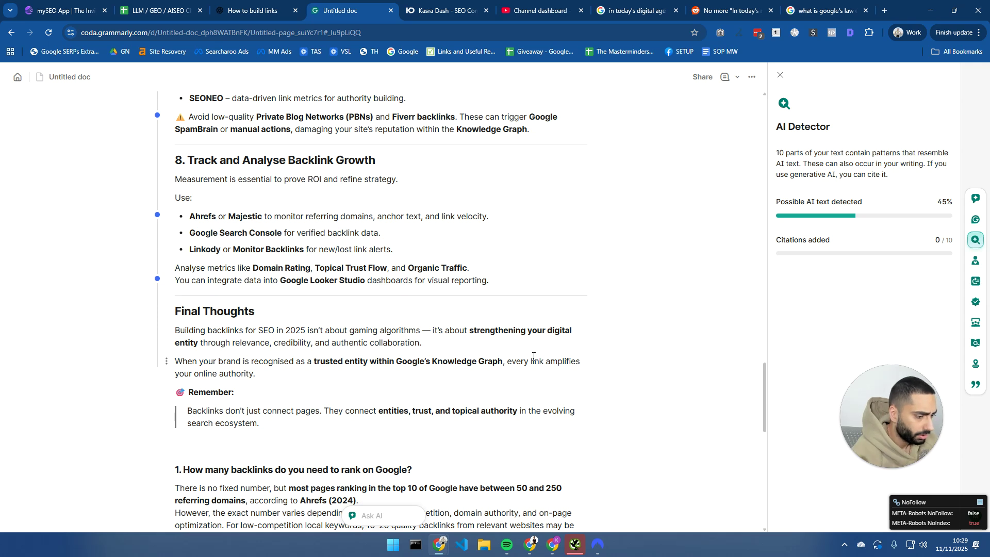
scroll(510, 294, down, 4)
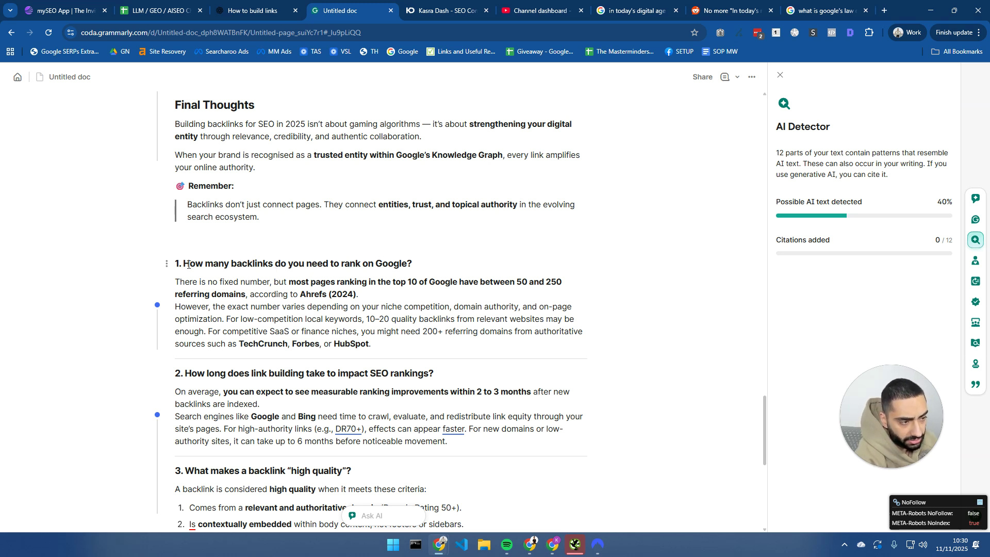
drag(195, 264, 413, 271)
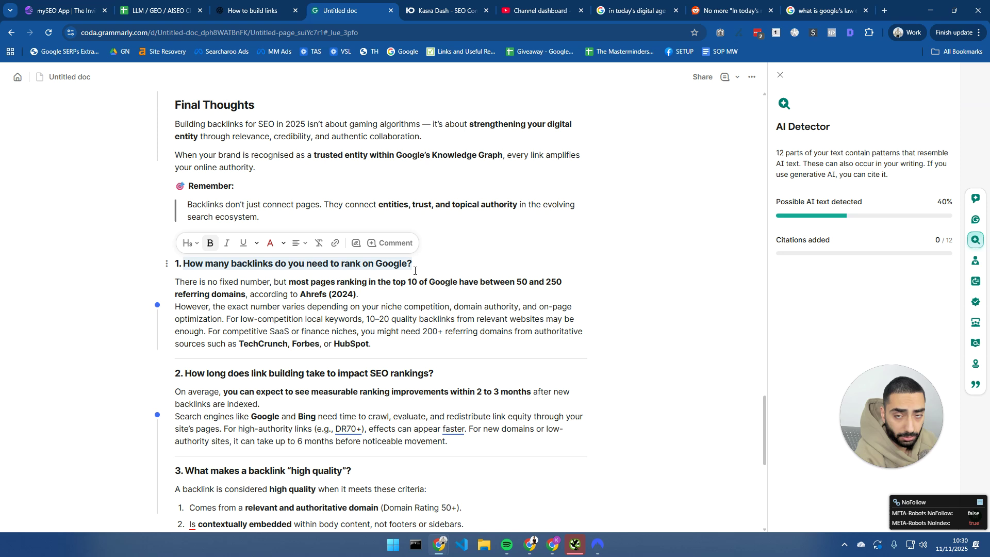
scroll(233, 346, down, 1)
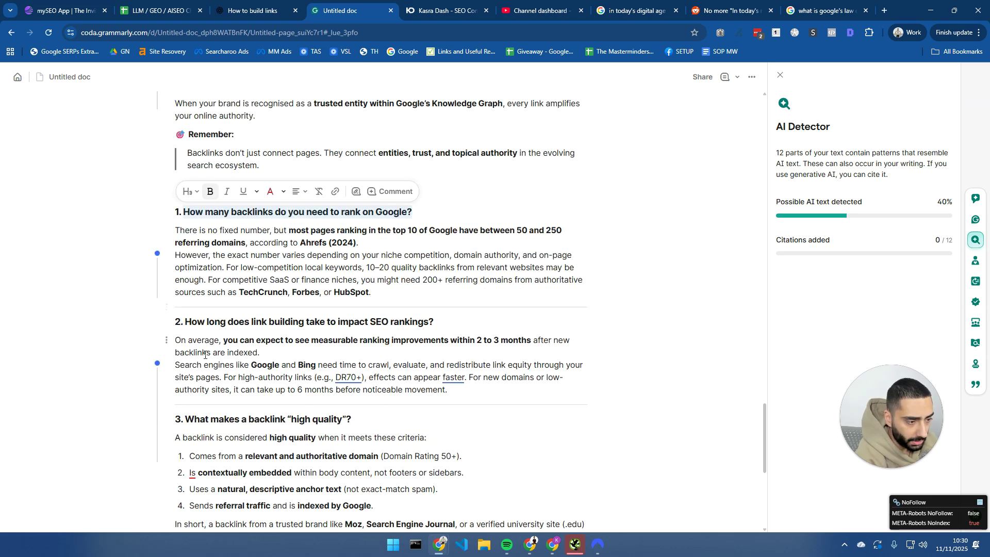
drag(184, 320, 287, 324)
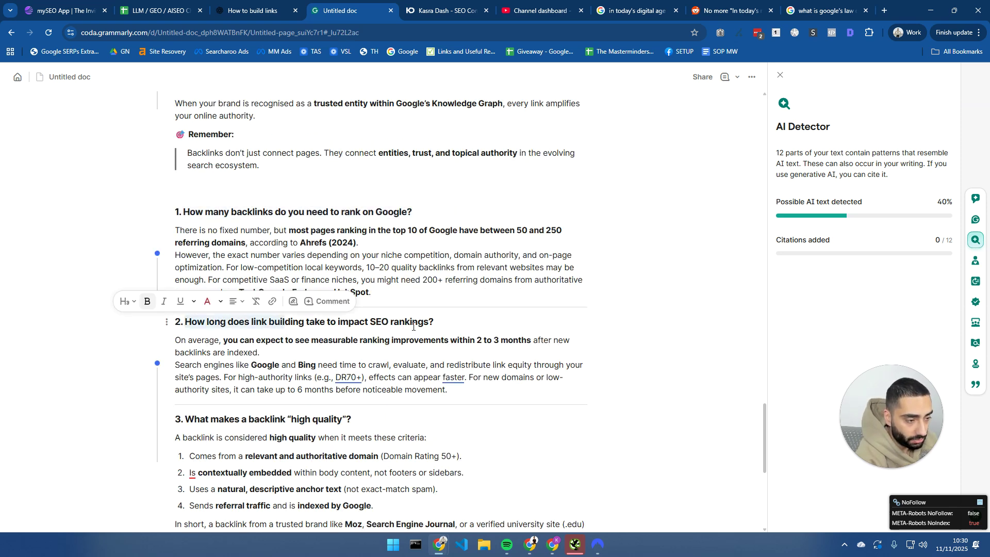
scroll(238, 373, down, 1)
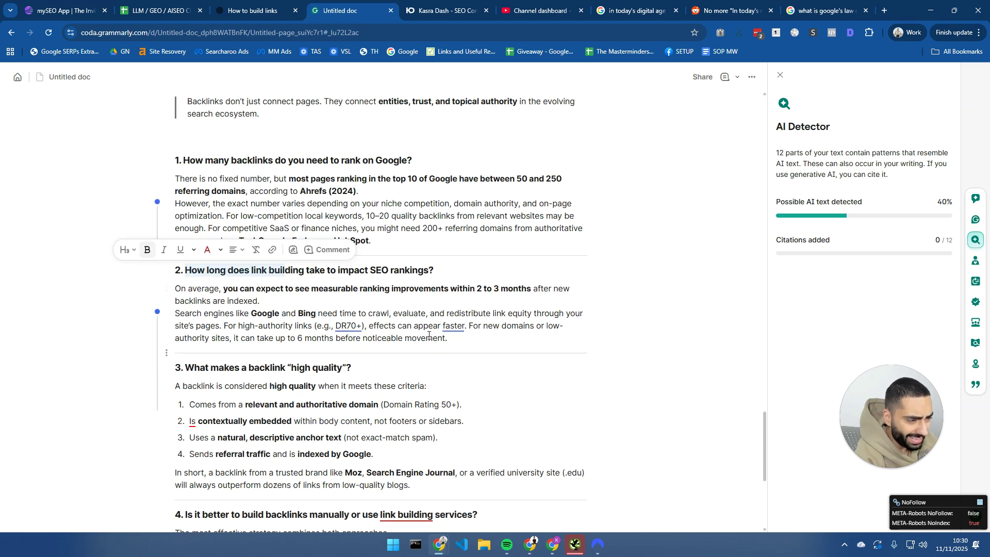
drag(263, 300, 177, 290)
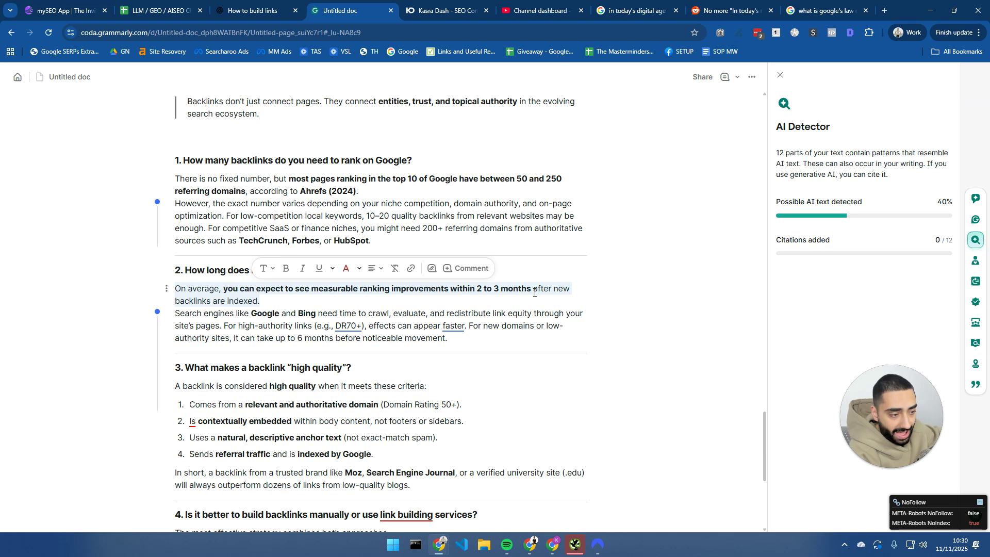
scroll(534, 292, down, 2)
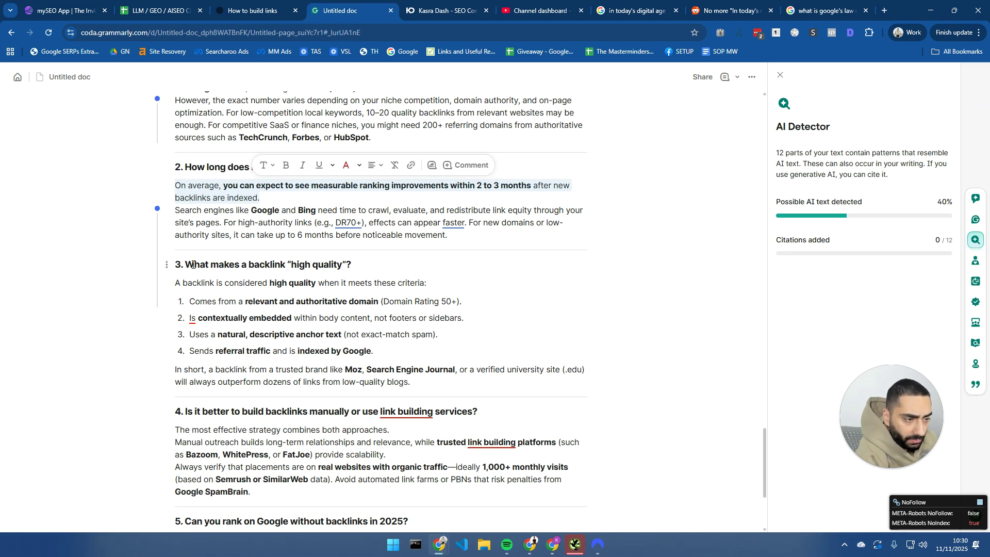
click(191, 264)
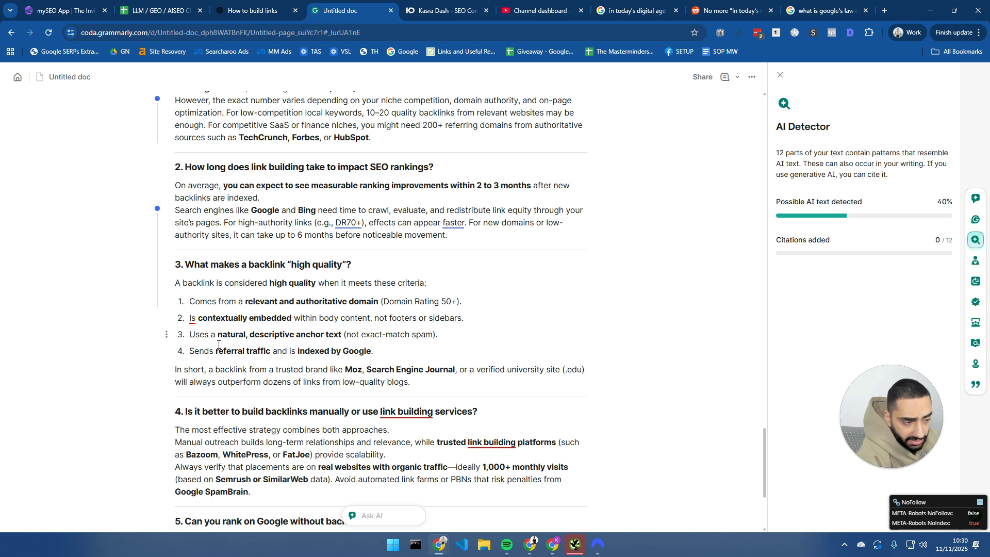
scroll(223, 346, down, 2)
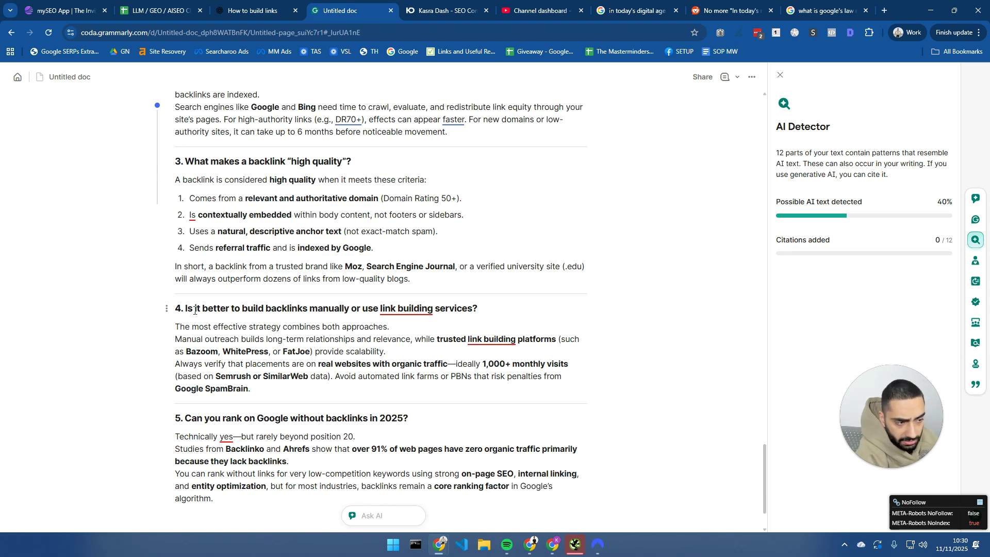
drag(196, 311, 270, 309)
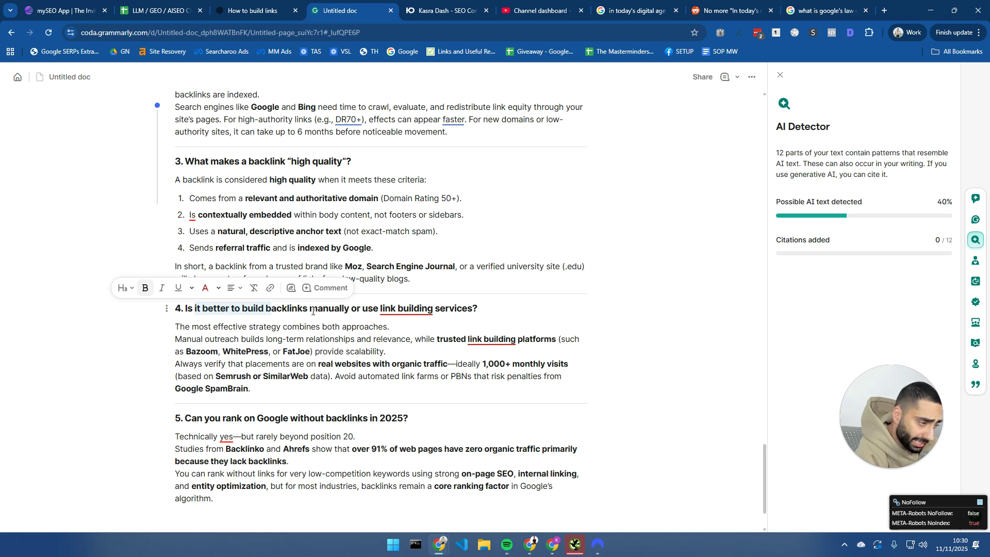
drag(199, 327, 317, 326)
click(228, 334)
drag(224, 327, 388, 327)
scroll(281, 337, down, 1)
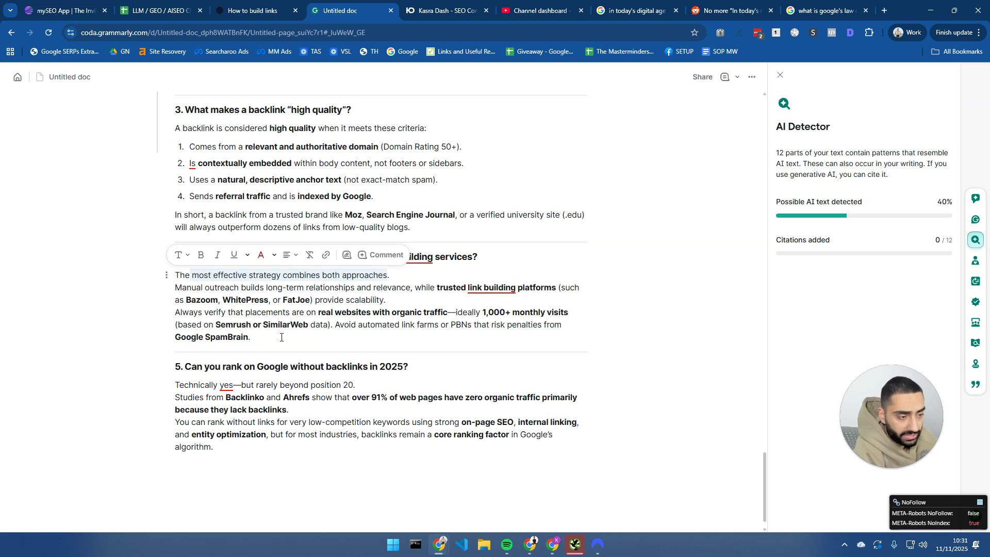
scroll(235, 341, down, 1)
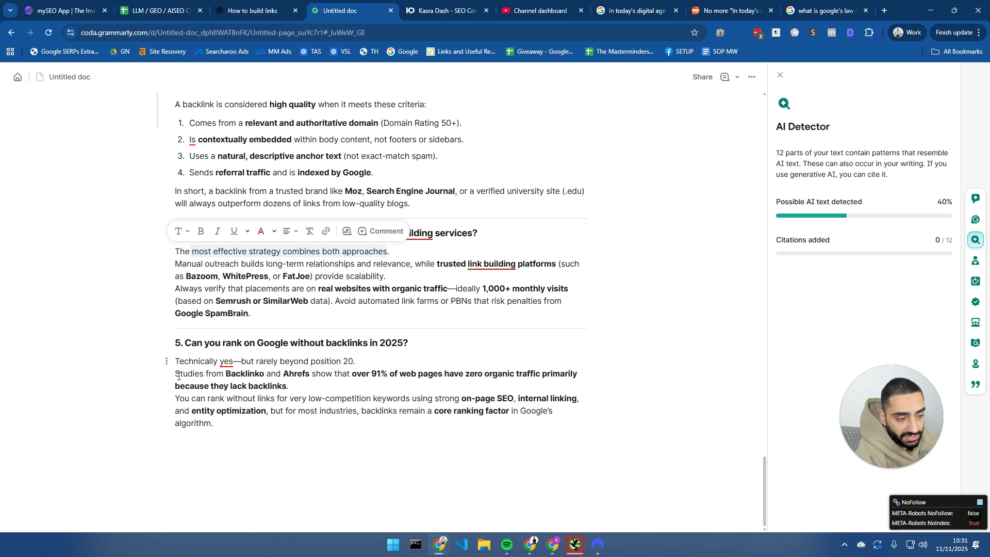
drag(176, 374, 301, 385)
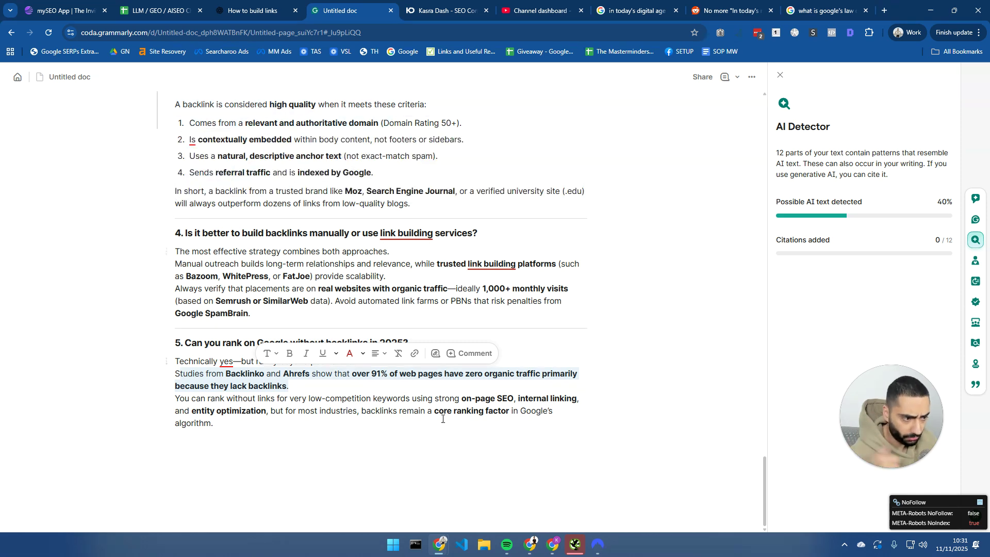
click(333, 391)
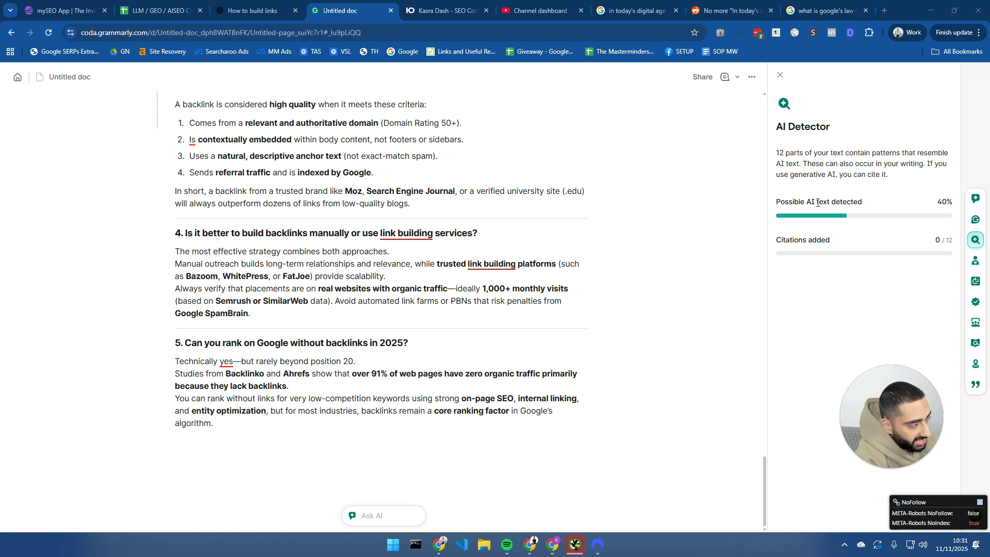
Delete the FAQ block and paste it back below Final Thoughts, then show the Content Prompts sheet.
drag(228, 423, 177, 345)
key(BackSpace)
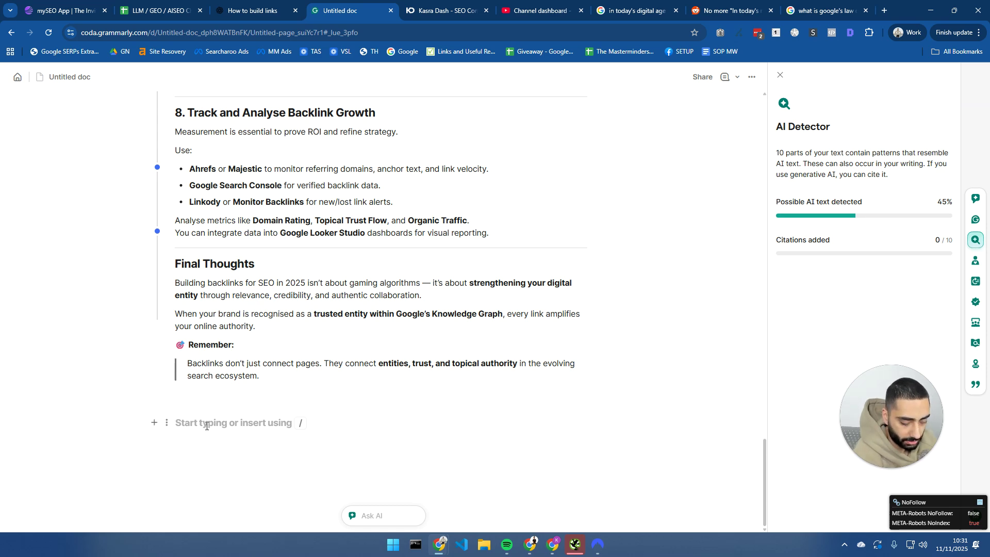
key(ctrl+v)
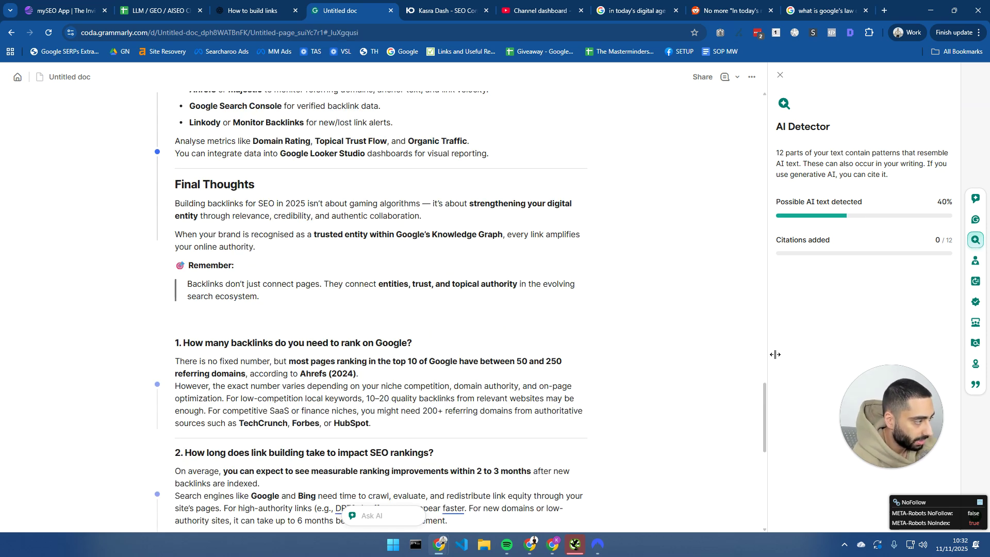
key(ctrl+2)
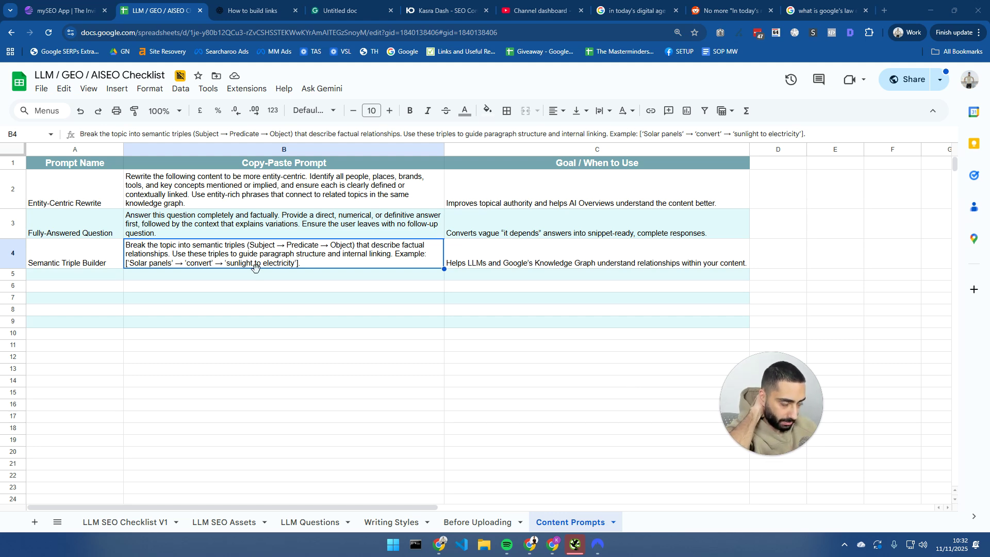
Send the whole Grammarly article to ChatGPT with the Semantic Triple Builder prompt from B4.
click(353, 7)
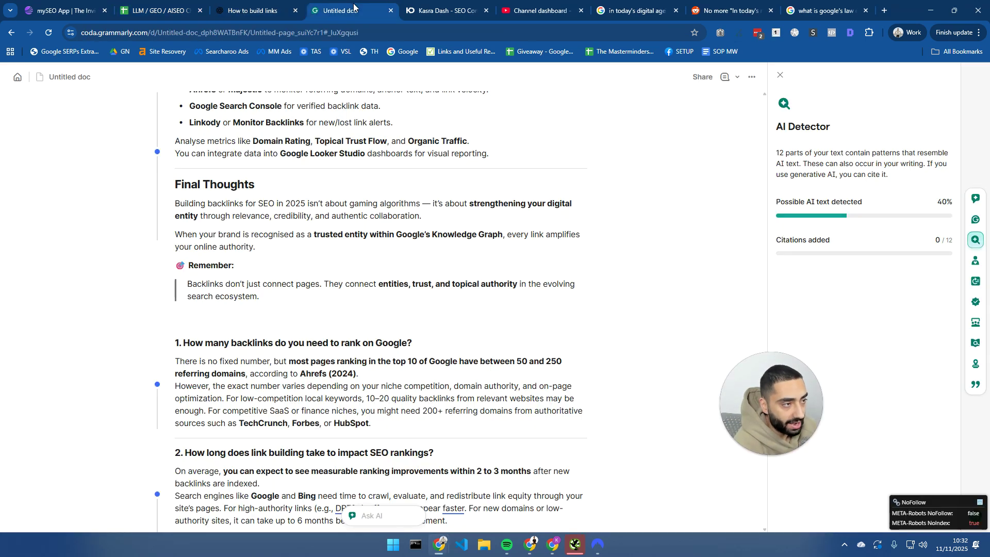
key(ctrl+a)
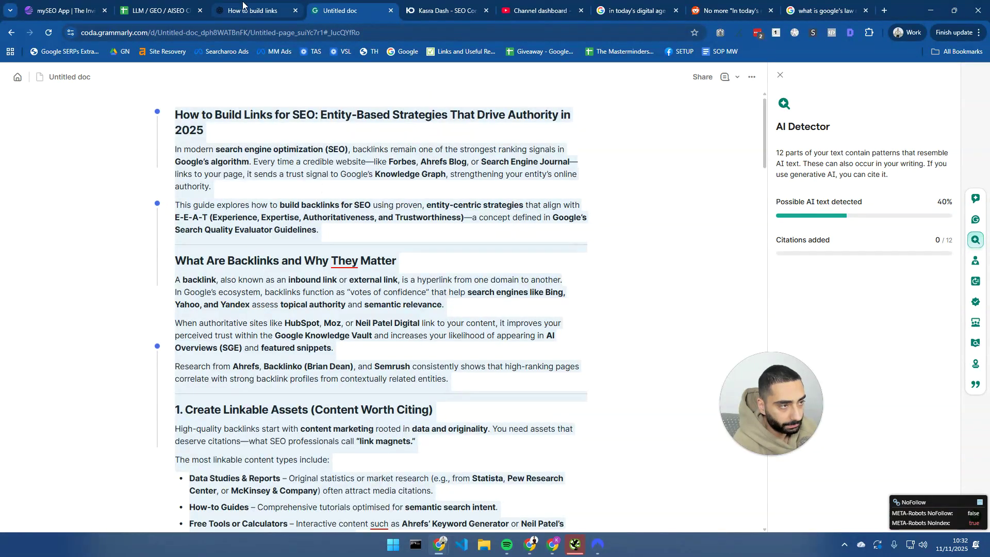
click(244, 7)
click(389, 487)
key(ctrl+v)
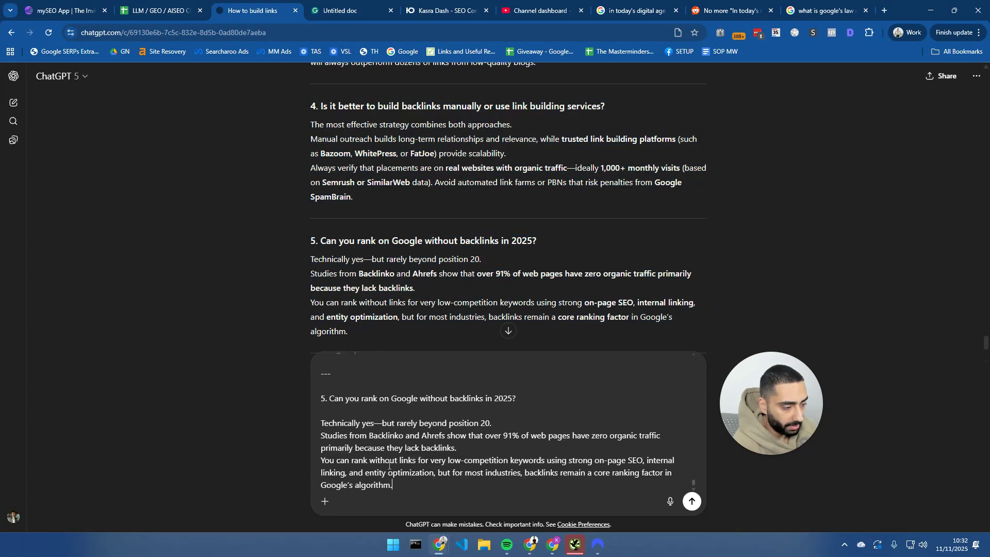
click(160, 10)
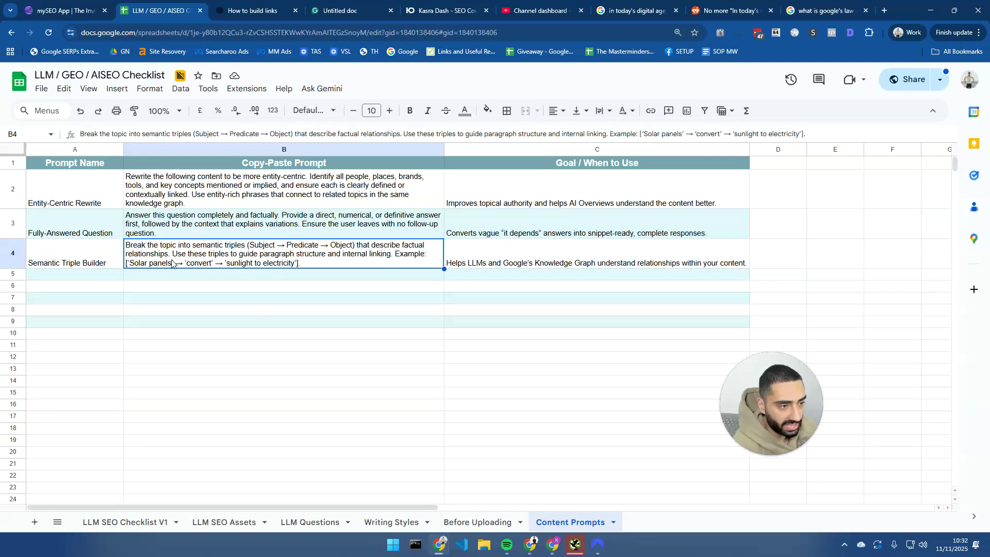
click(252, 10)
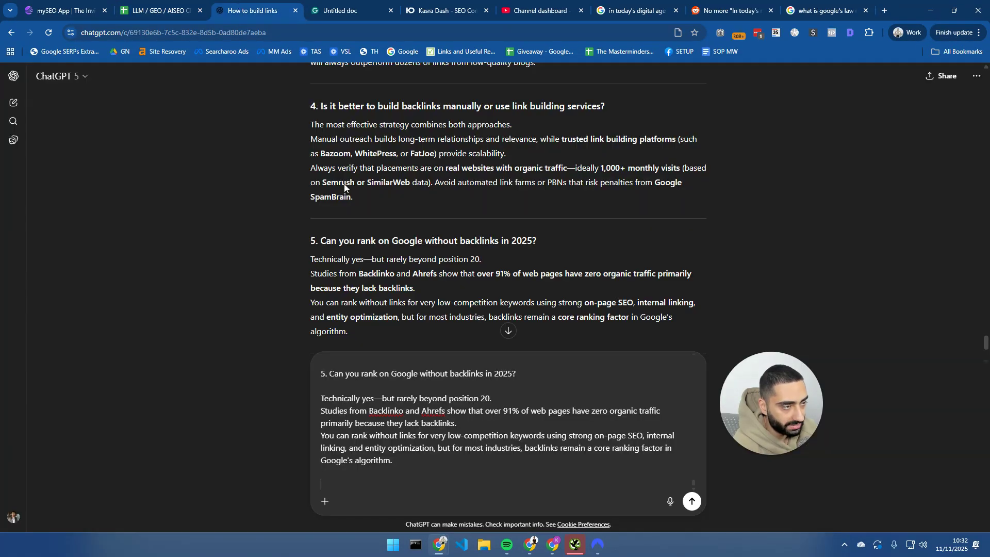
text(Break the topic into semantic triples (Subject → Predicate → Object) that describe factual relationships. Use these triples to guide paragraph structure and internal linking. Example: [‘Solar panels’ → ‘convert’ → ‘sunlight to electricity’].)
click(692, 501)
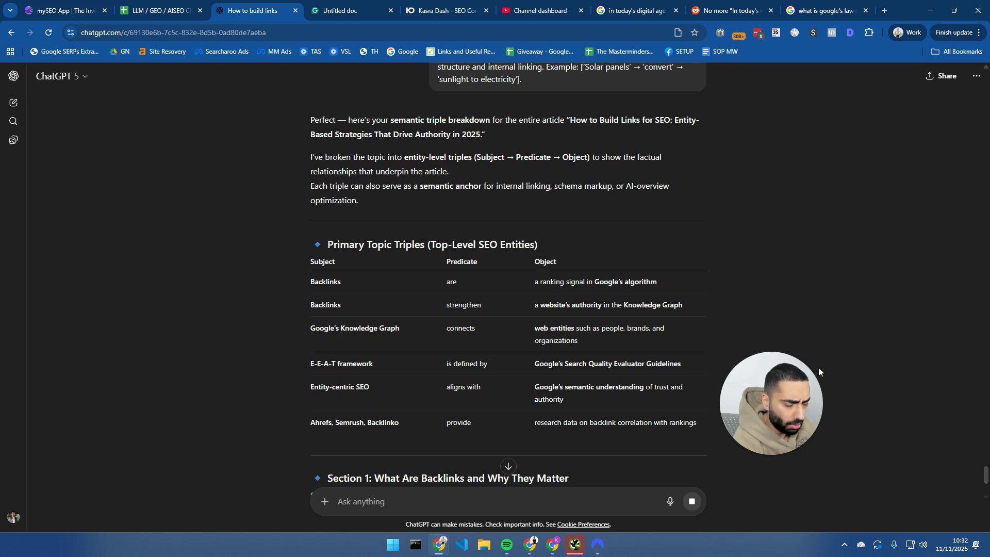
drag(777, 393, 863, 178)
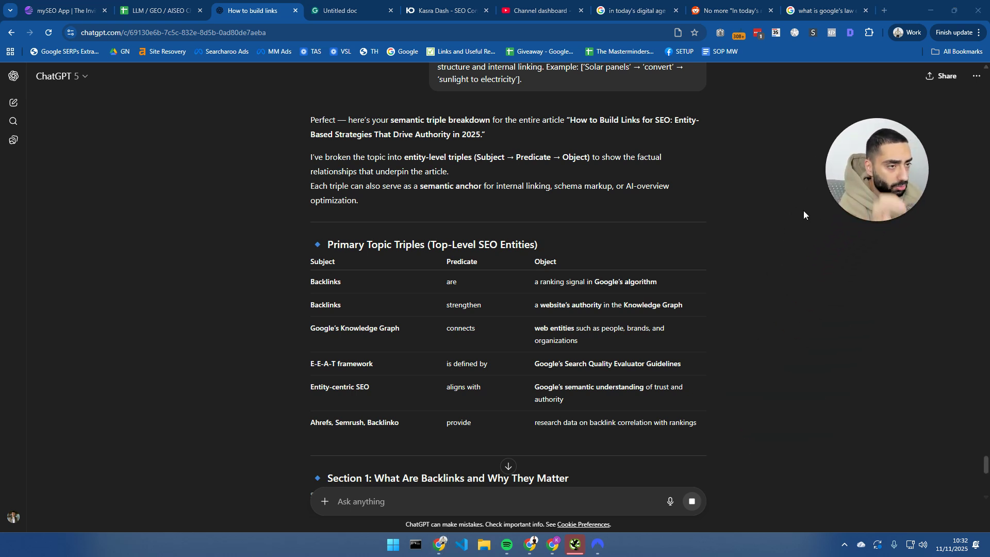
scroll(738, 303, down, 2)
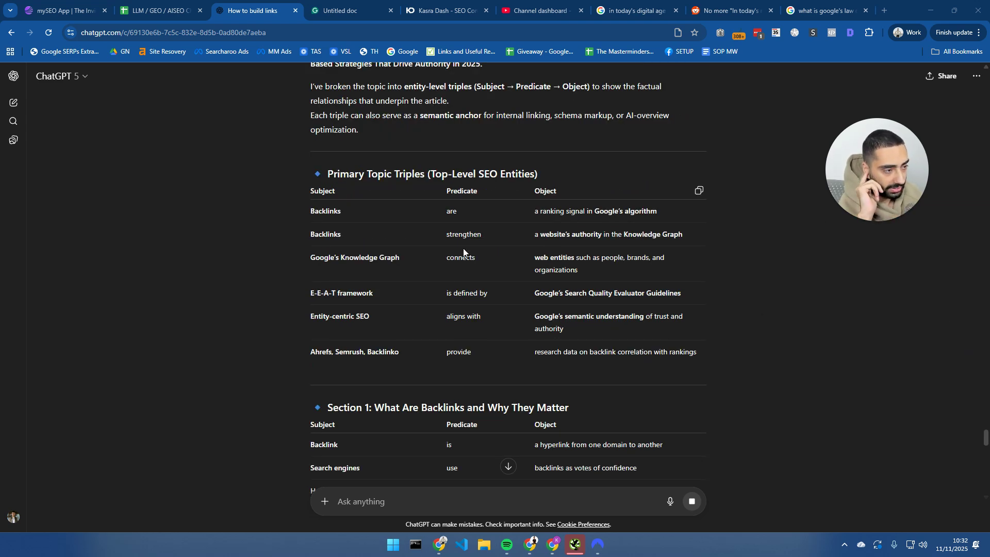
scroll(411, 228, up, 1)
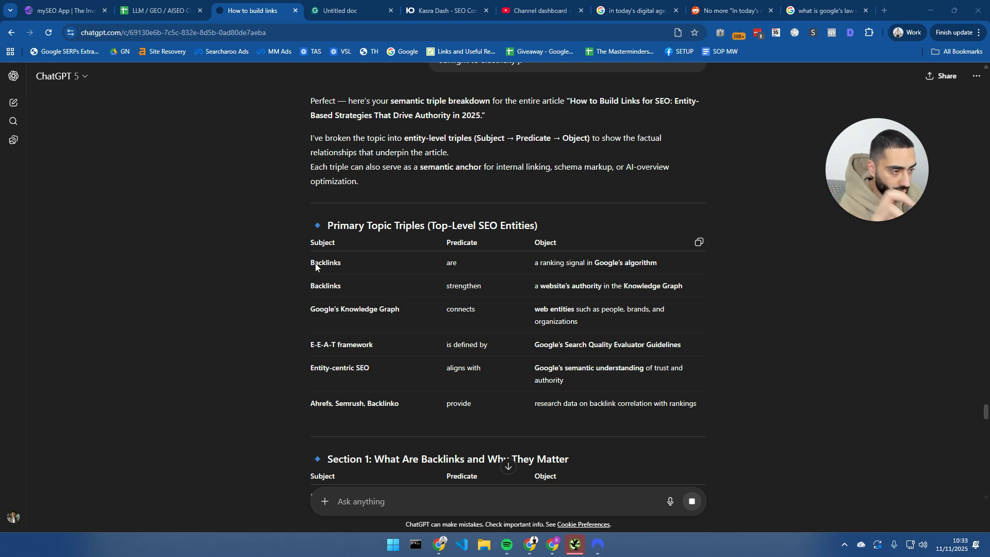
drag(312, 263, 376, 266)
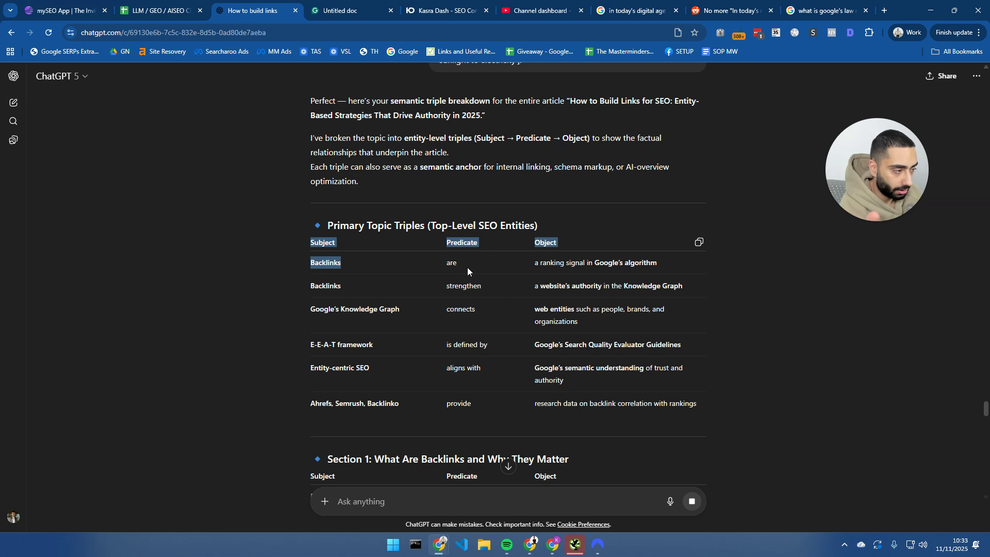
drag(553, 266, 582, 268)
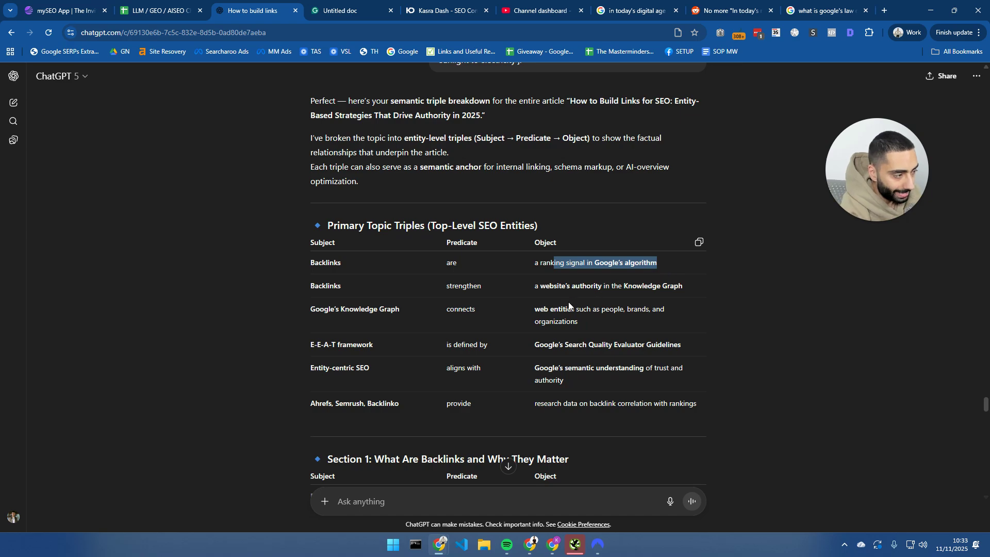
scroll(543, 313, down, 20)
scroll(543, 314, down, 8)
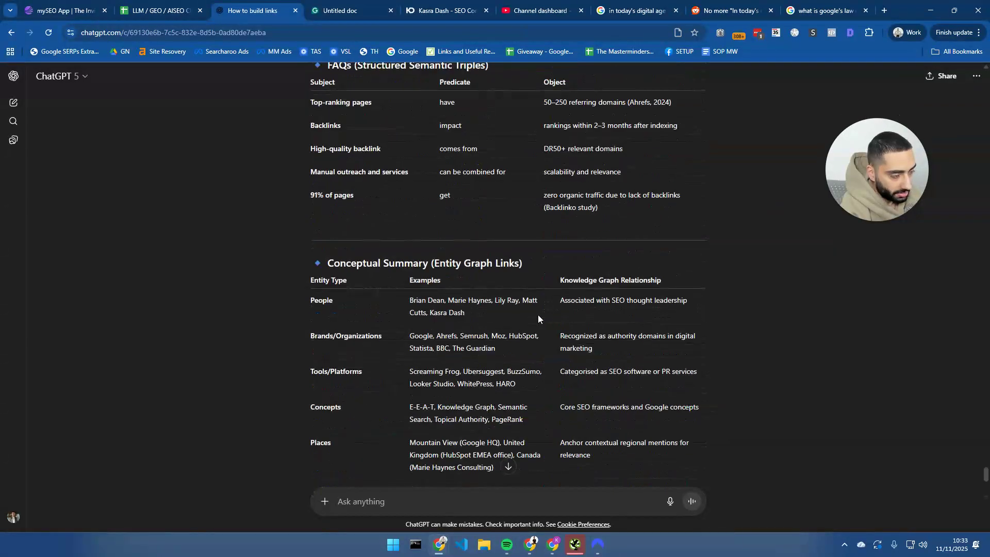
scroll(382, 317, down, 6)
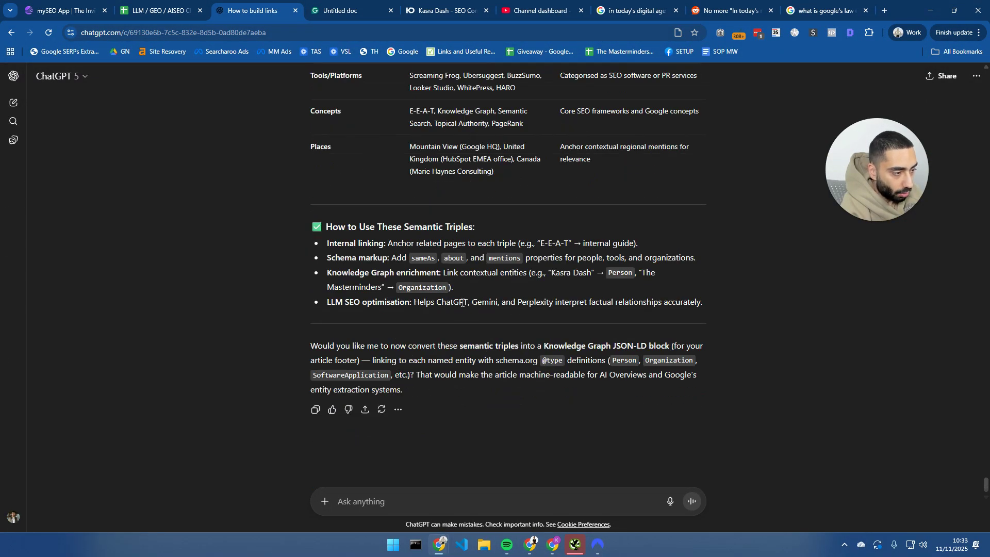
scroll(444, 302, up, 3)
scroll(393, 298, up, 3)
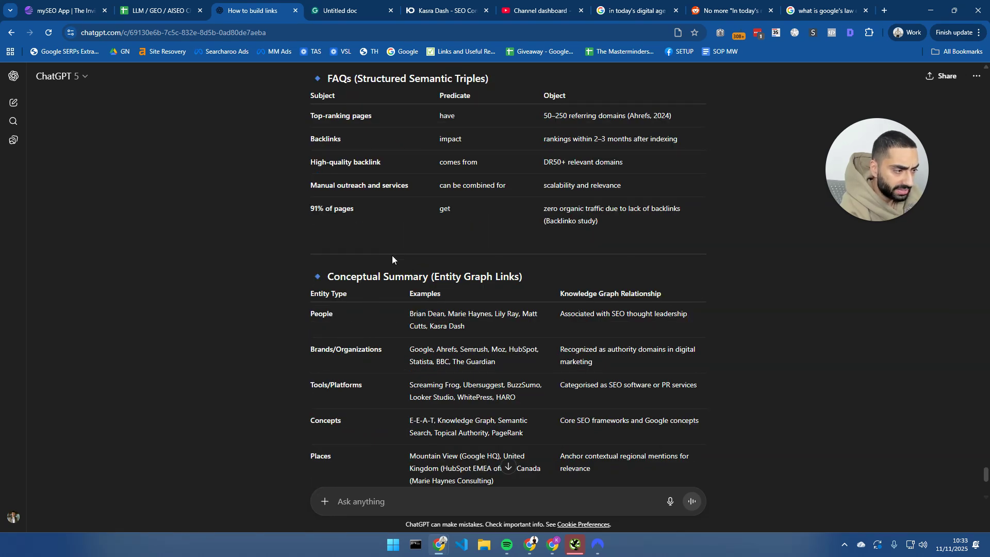
scroll(412, 327, up, 3)
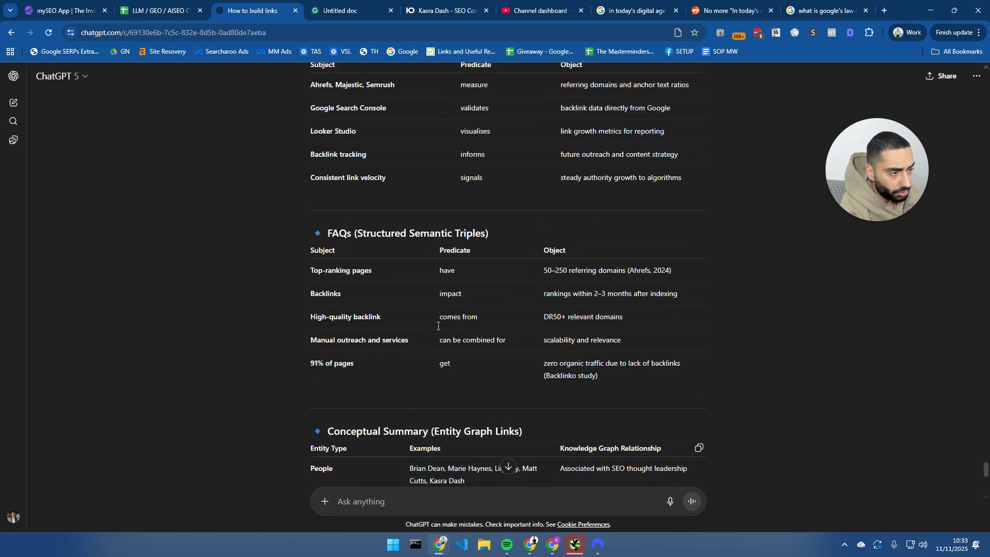
scroll(729, 357, up, 6)
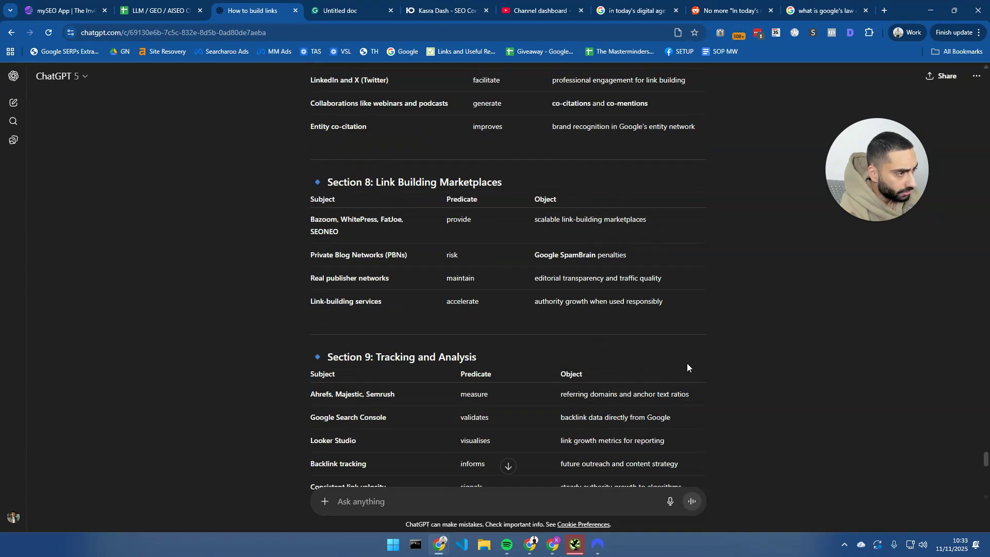
scroll(674, 364, up, 12)
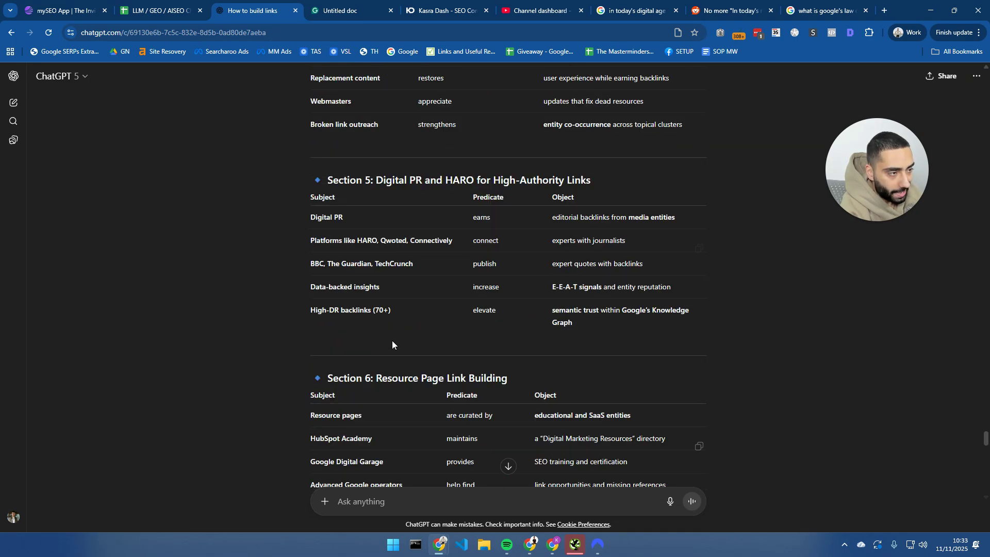
scroll(517, 341, up, 4)
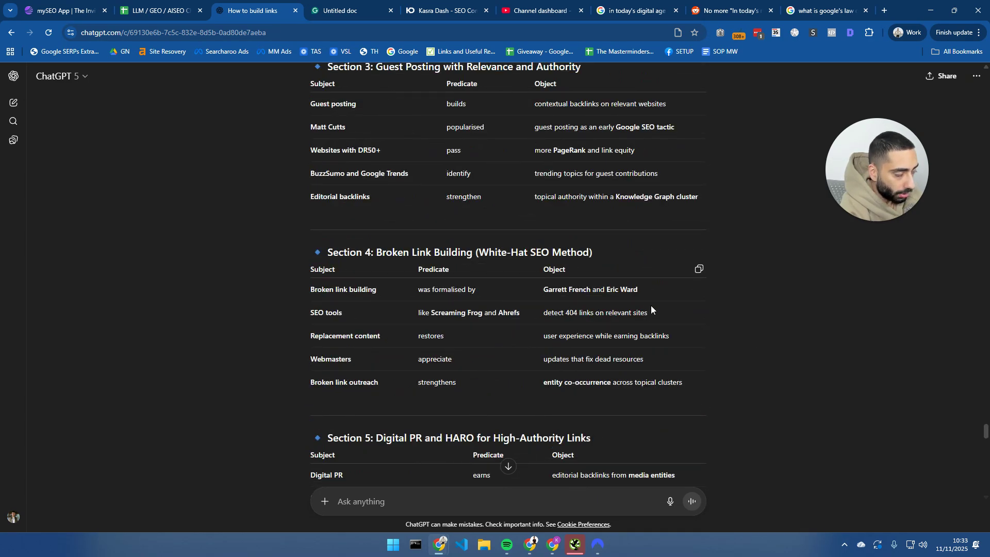
scroll(650, 305, up, 5)
scroll(651, 305, up, 4)
scroll(650, 305, up, 1)
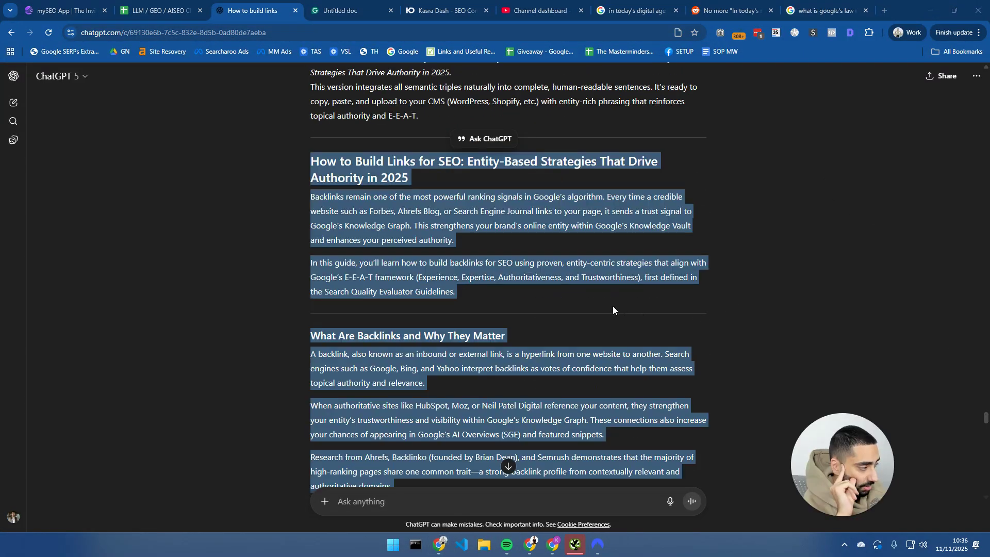
Scroll through the triple-woven rewrite down to section 7 on trusted link building marketplaces.
scroll(612, 301, down, 3)
scroll(613, 299, down, 6)
scroll(507, 256, down, 17)
click(395, 266)
scroll(395, 266, down, 2)
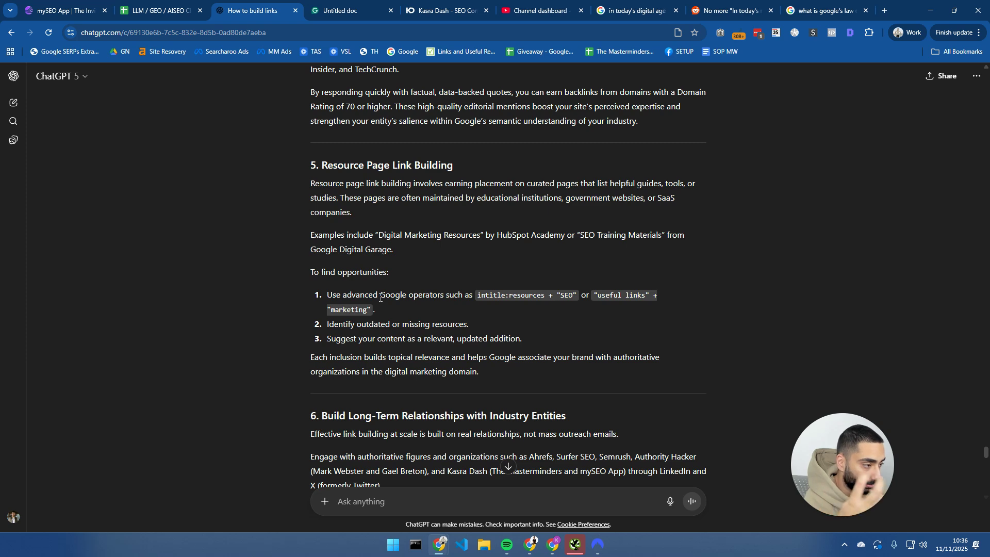
scroll(380, 297, down, 6)
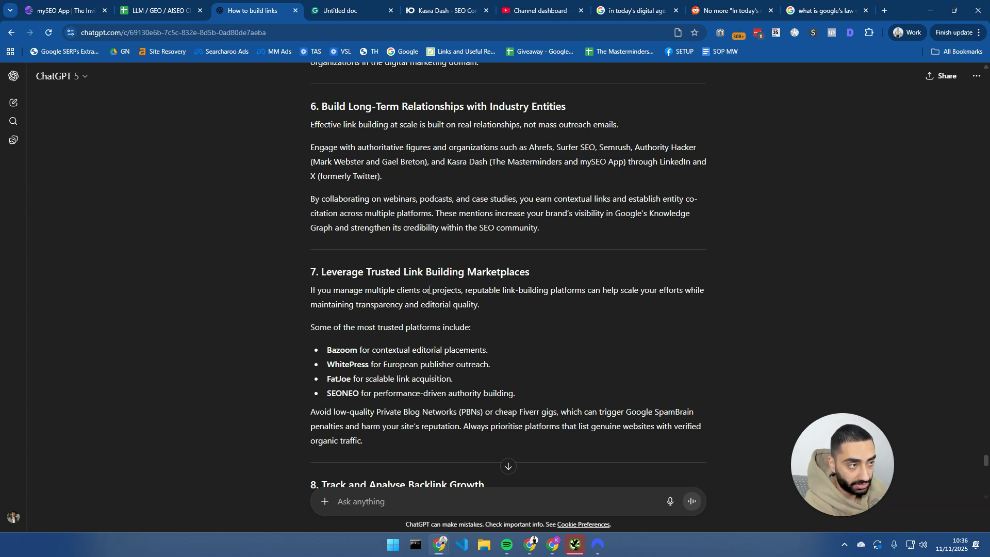
Check the Grammarly doc's AI Detector: 29% possible AI text across 13 flagged parts.
click(342, 11)
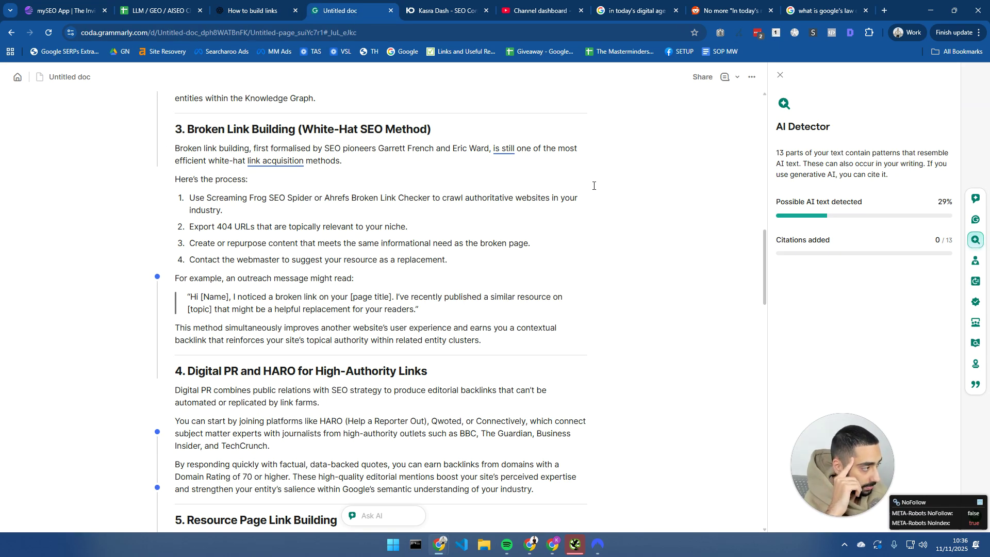
scroll(520, 198, up, 12)
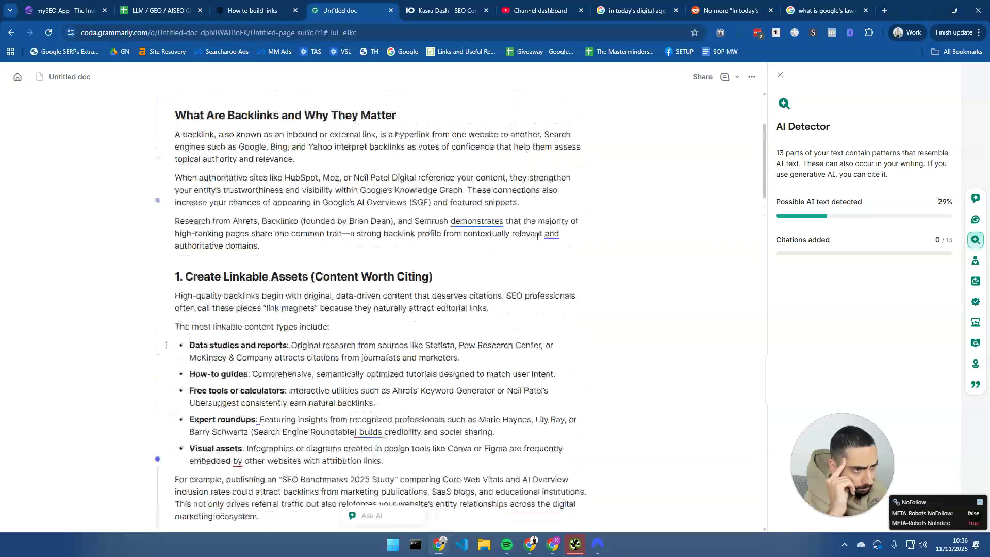
scroll(536, 236, up, 3)
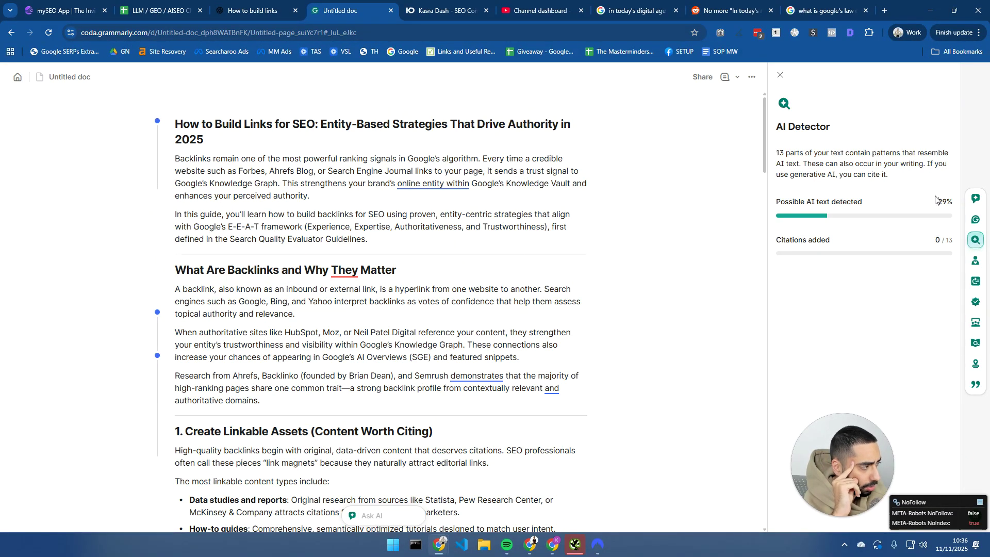
click(160, 11)
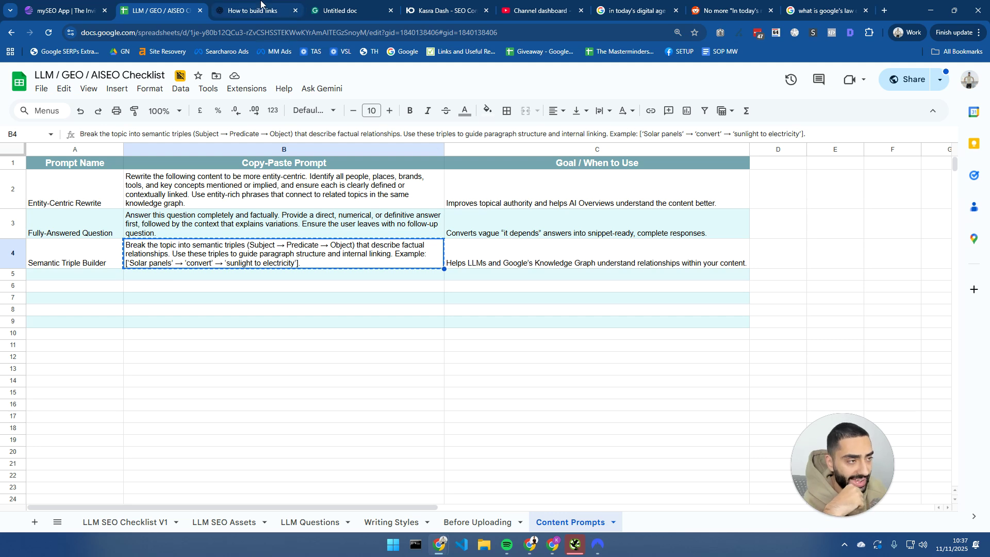
click(325, 15)
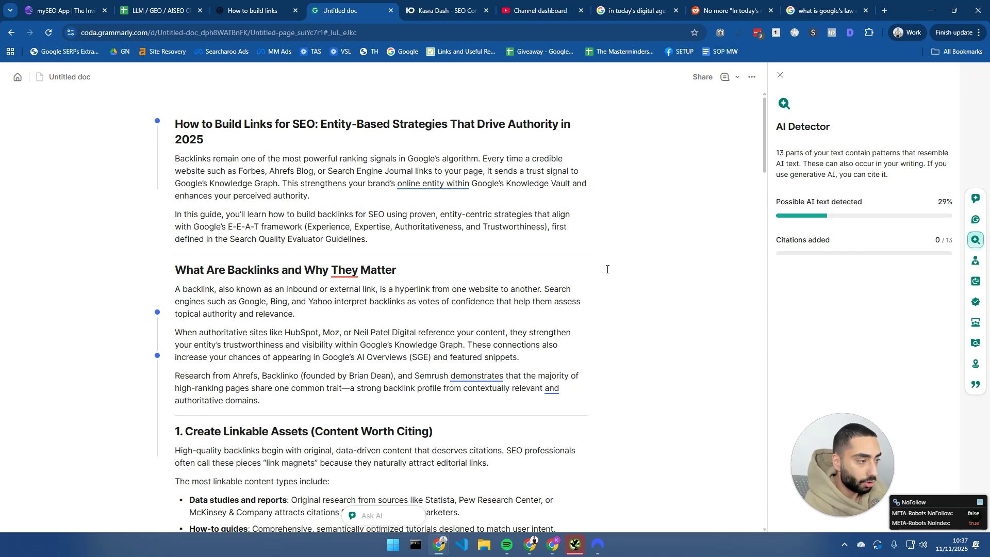
Mark section 6's sentences on effective link building and authoritative industry figures.
scroll(533, 271, down, 7)
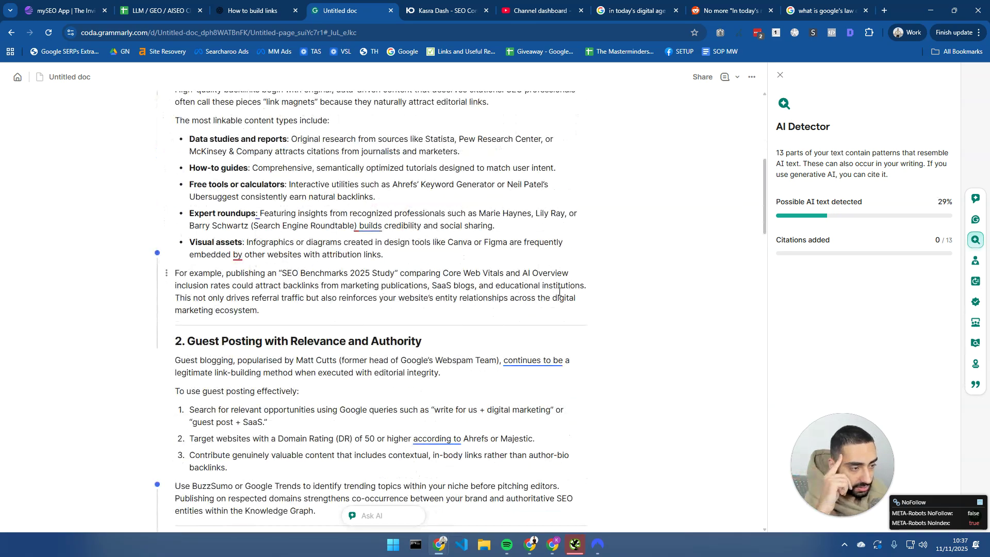
scroll(367, 333, down, 6)
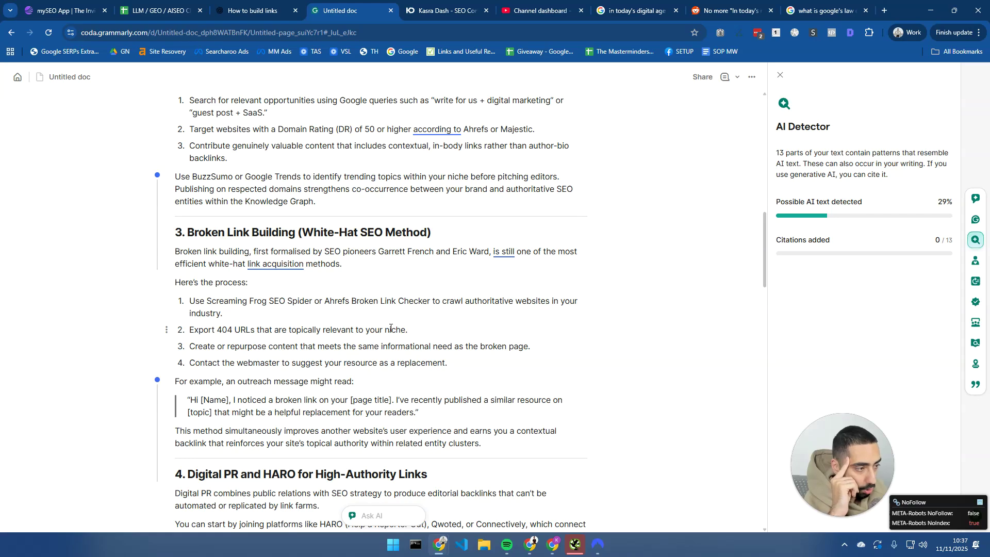
scroll(391, 326, down, 8)
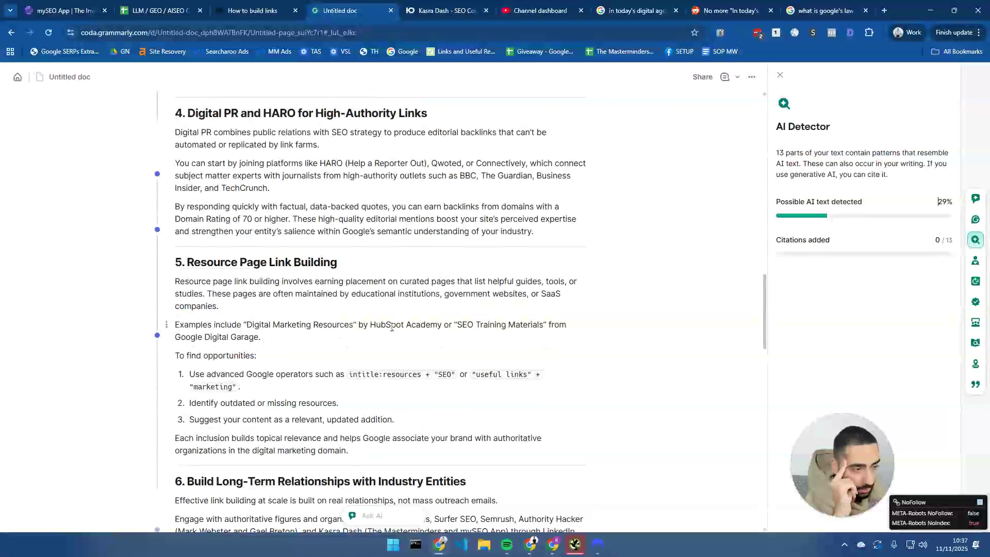
scroll(391, 326, down, 1)
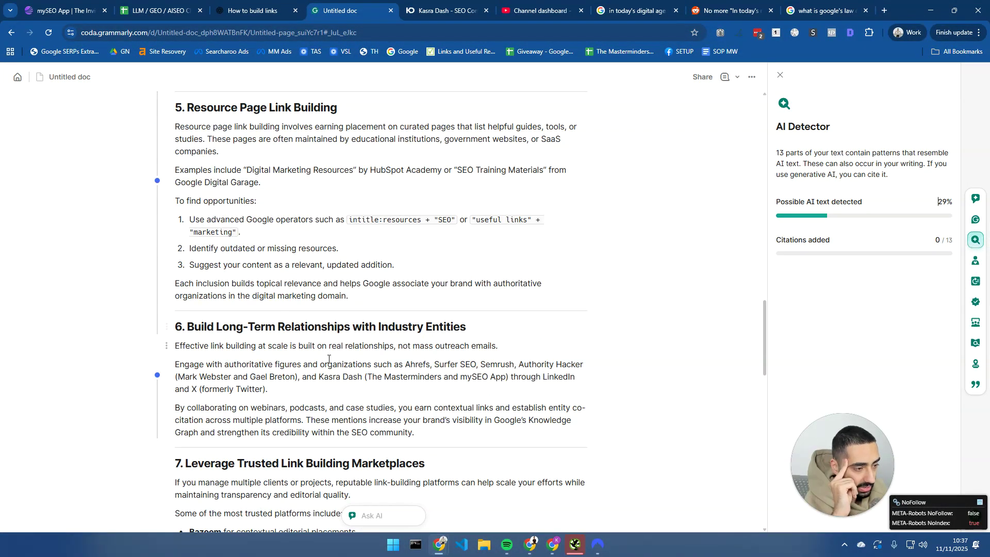
drag(302, 347, 365, 346)
drag(500, 346, 292, 347)
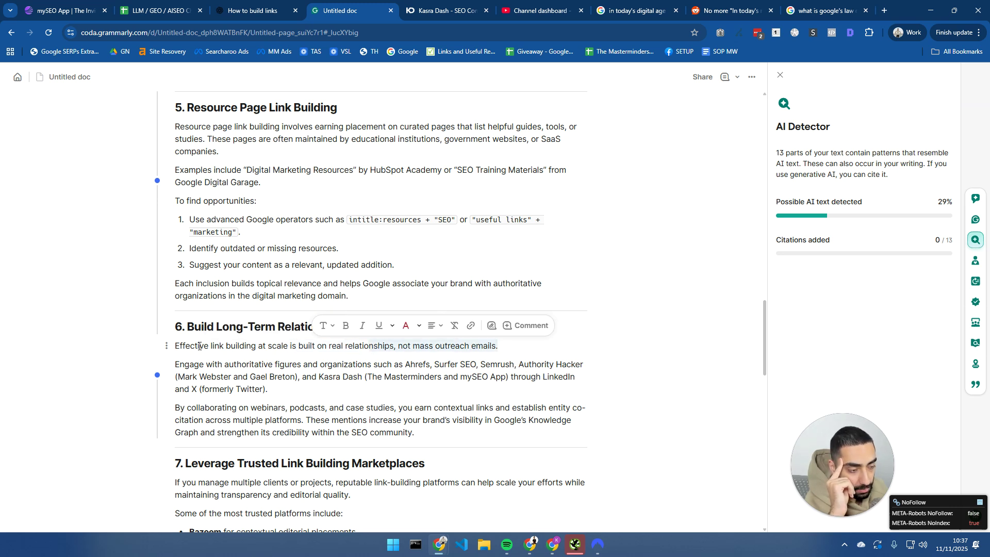
drag(198, 349, 289, 348)
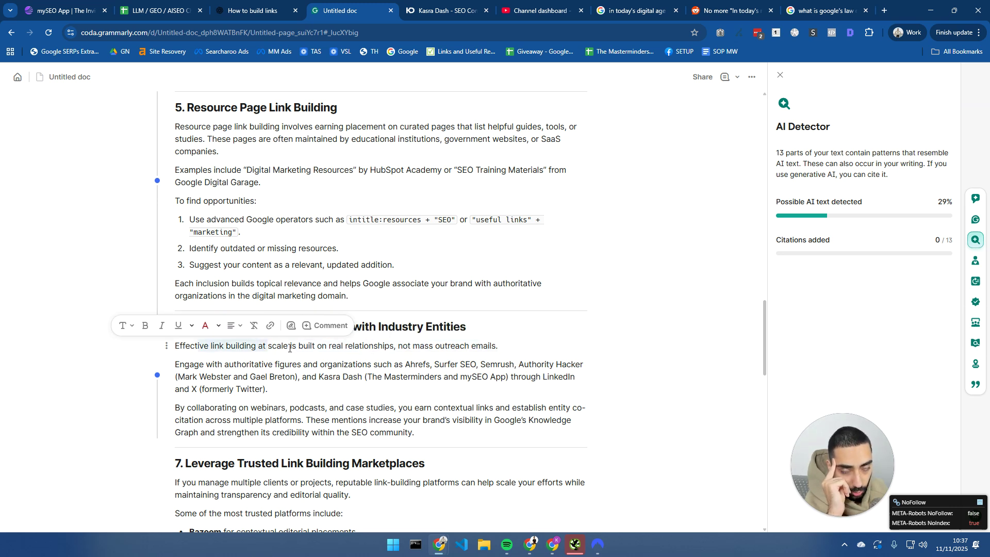
drag(267, 389, 190, 368)
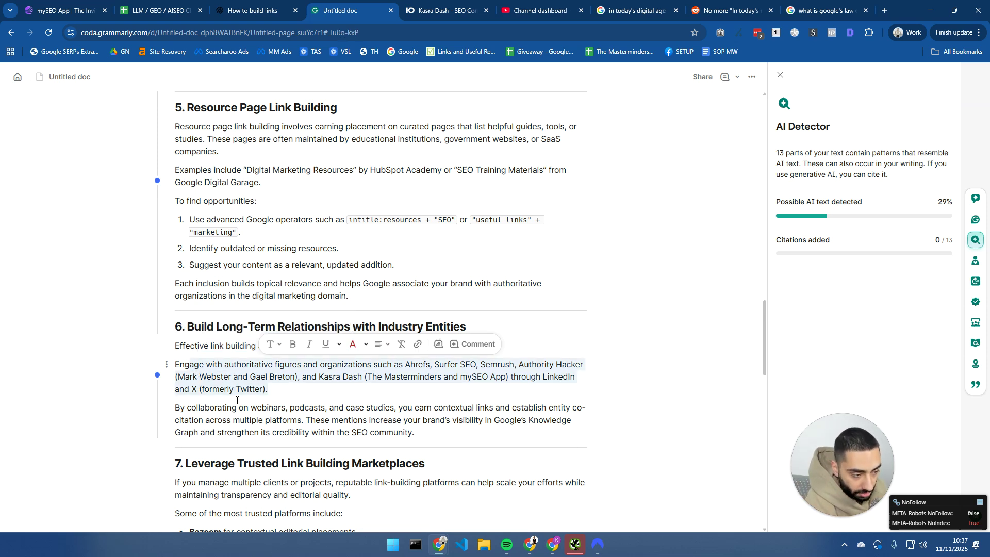
scroll(239, 403, down, 5)
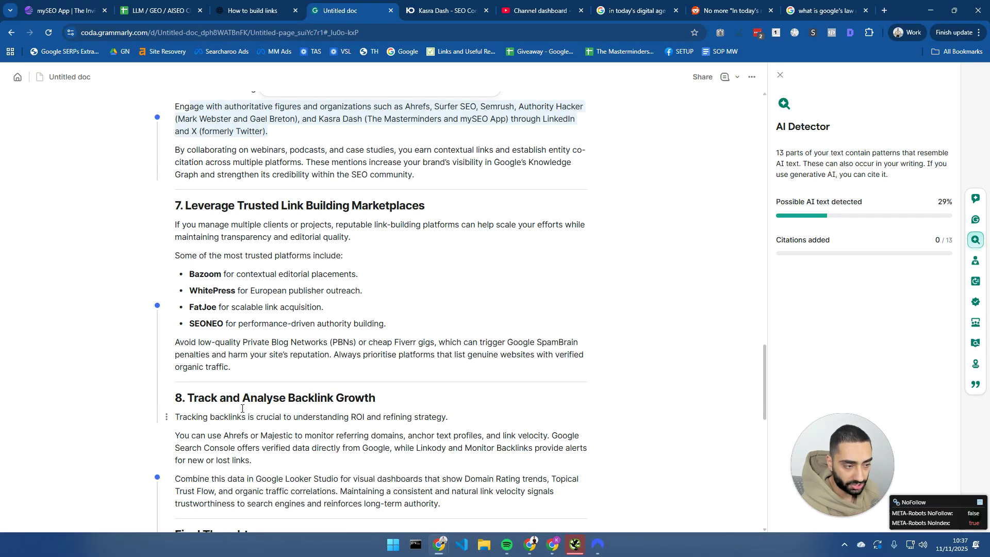
Paste the Search Journey Continuity prompt row into row 5 of the Content Prompts sheet.
click(157, 10)
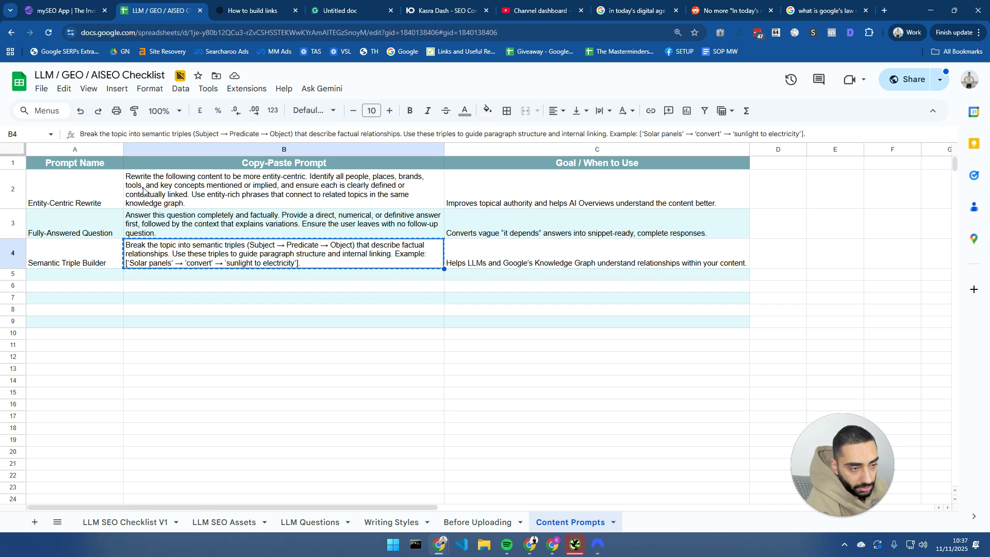
key(Down)
key(Left)
text(Search Journey Continuity	Create subheadings and sections that predict the reader’s next question, ensuring no one leaves the page to Google something else. Use semantically related follow-ups and secondary intents to build a full search journey.	Reduces bounce rate and keeps users on your page longer.)
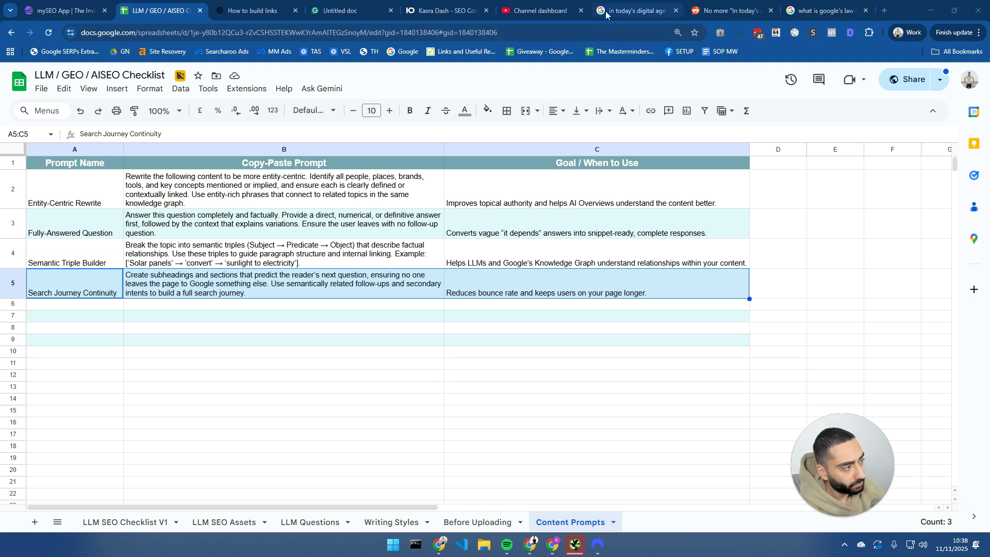
drag(612, 11, 219, 20)
scroll(79, 261, down, 3)
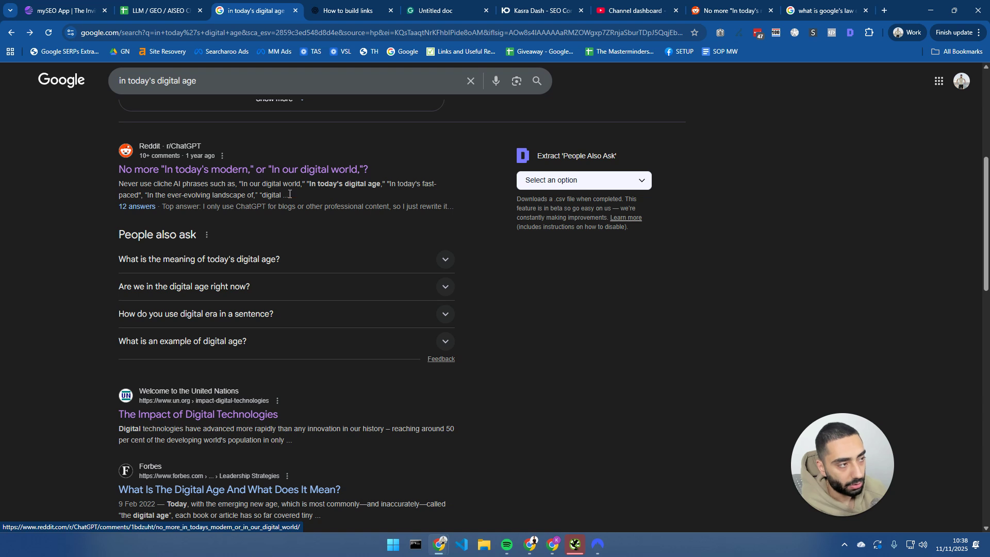
key(alt+Left)
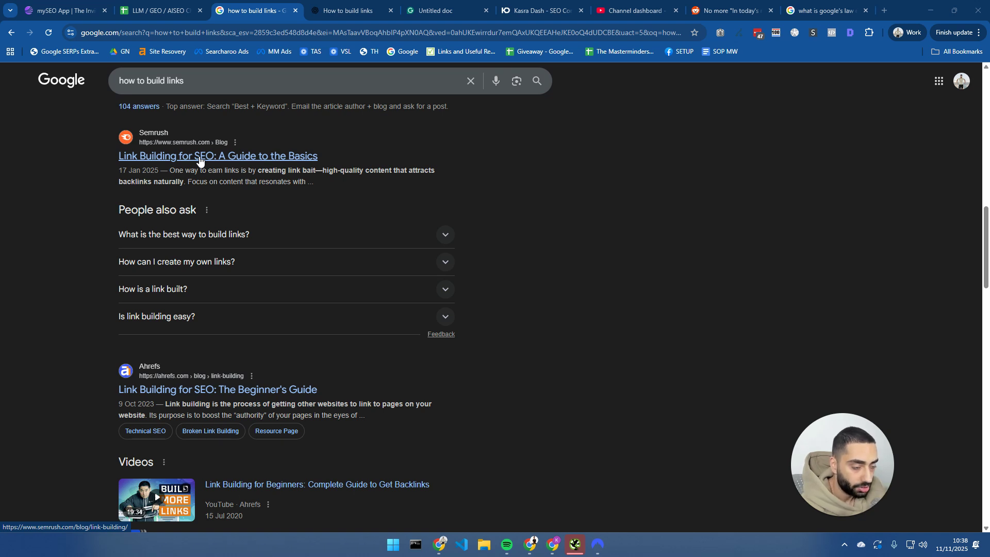
click(190, 389)
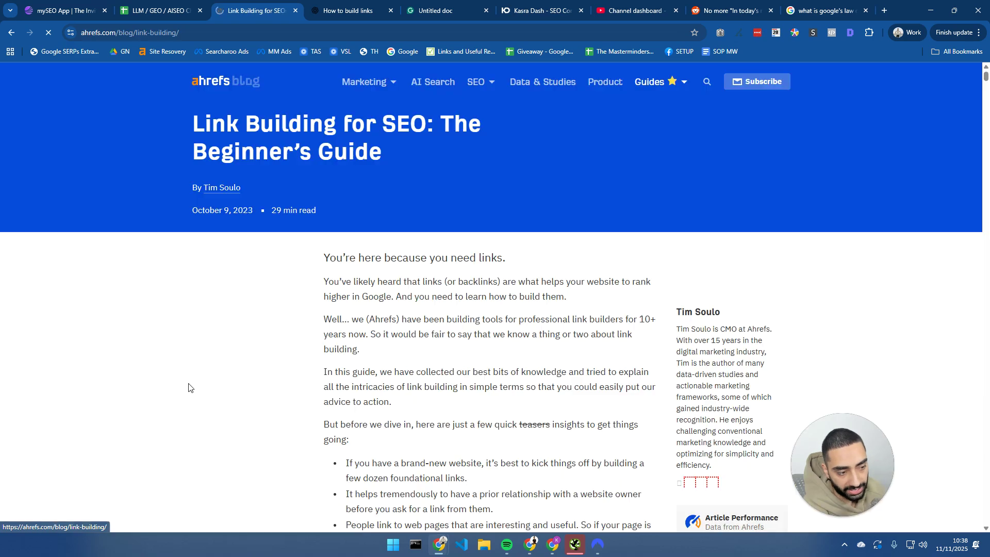
scroll(309, 361, down, 10)
scroll(355, 355, up, 7)
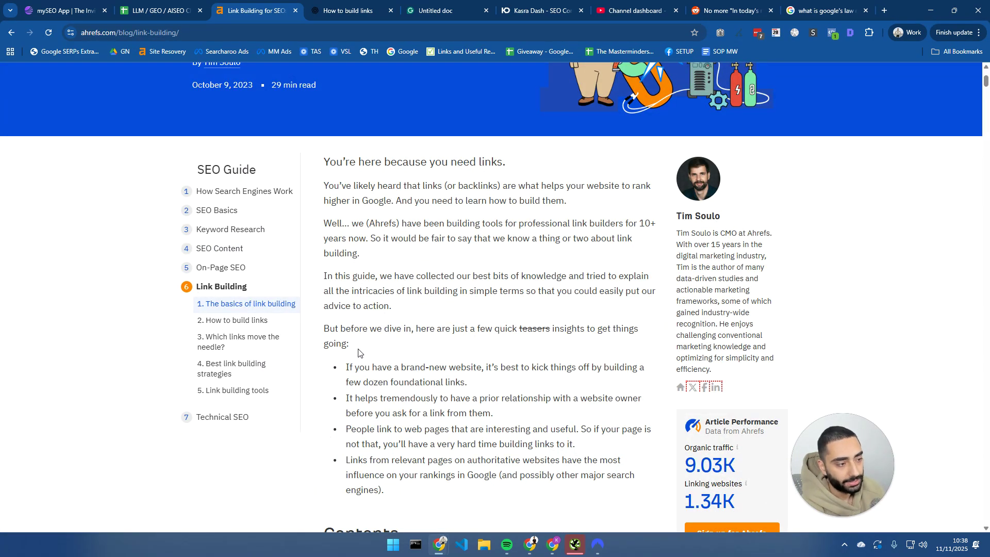
scroll(369, 354, down, 3)
scroll(369, 354, down, 3)
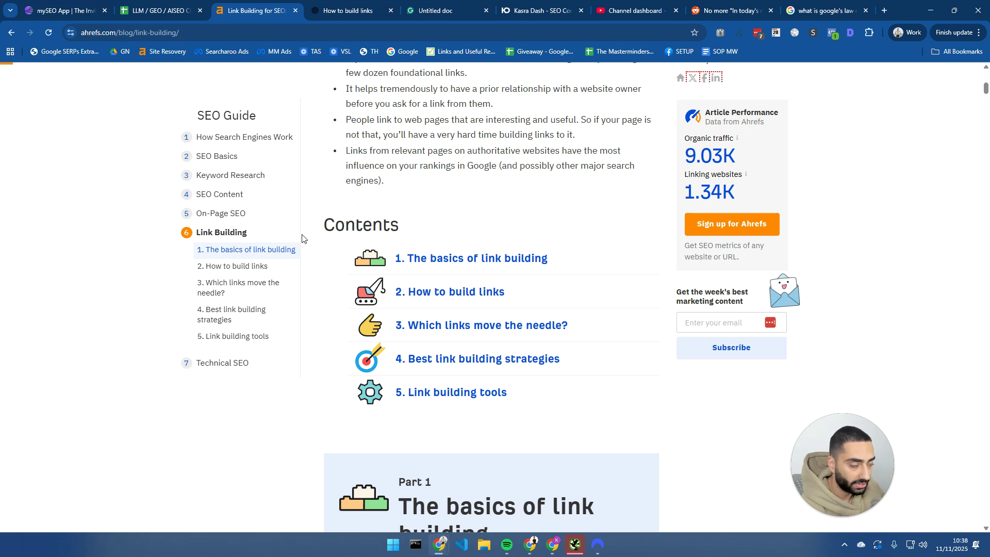
click(12, 32)
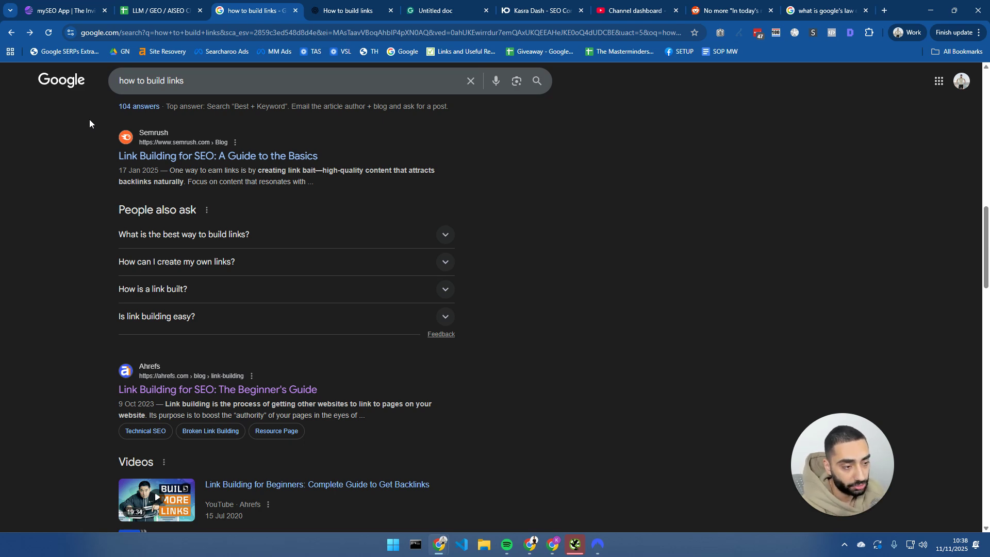
click(155, 10)
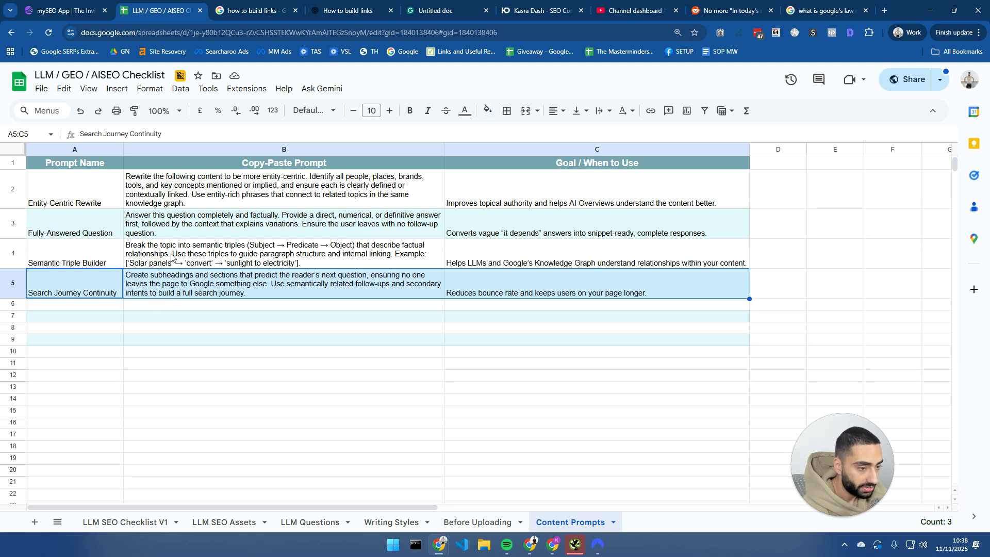
Copy the Search Journey Continuity prompt from B5 and return to the link-building chat.
click(192, 283)
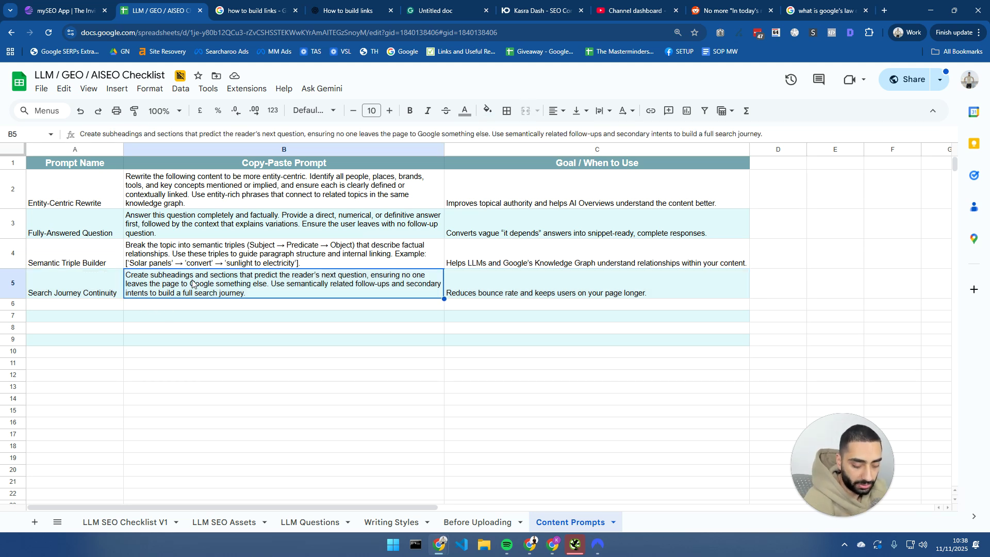
key(ctrl+c)
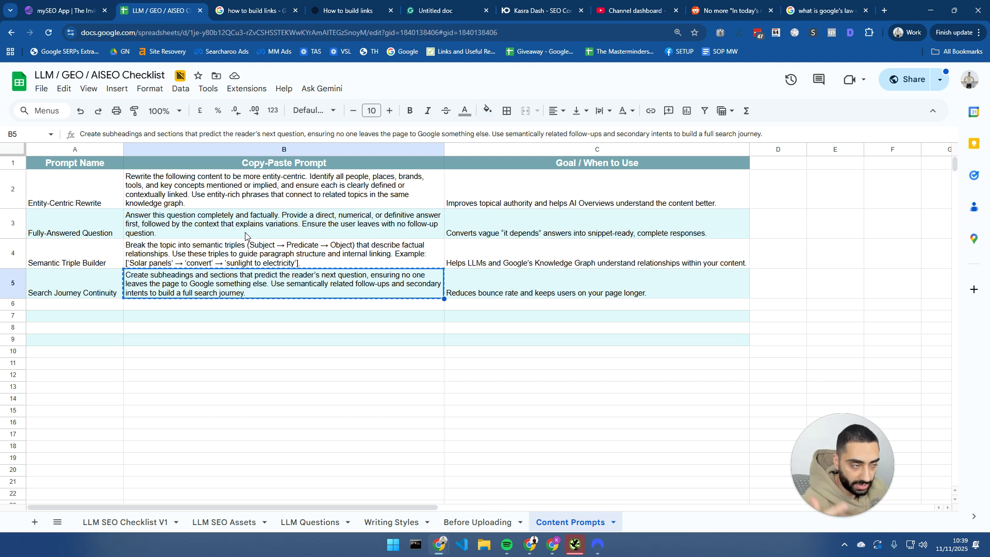
click(353, 8)
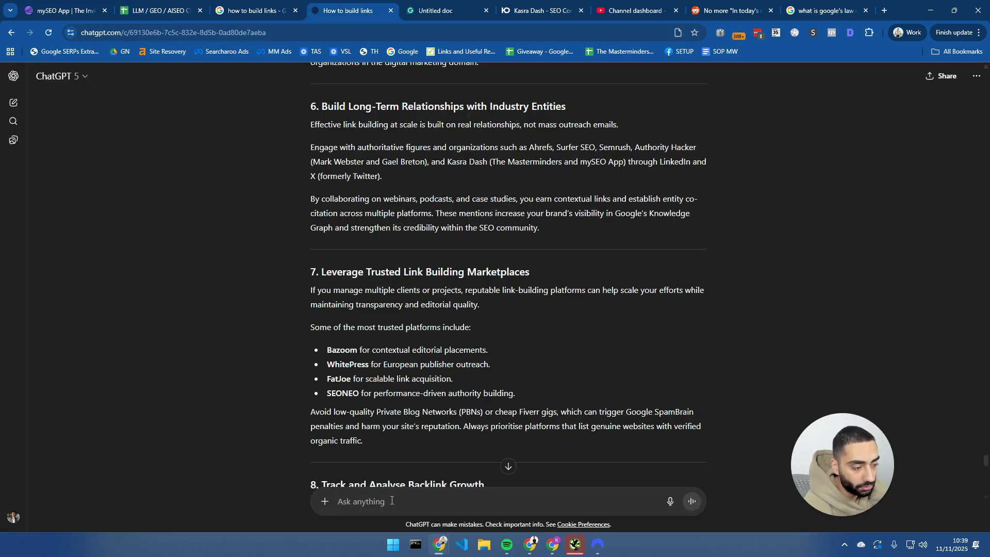
Send the Search Journey Continuity prompt and review the new Related Learning Paths section.
key(ctrl+v)
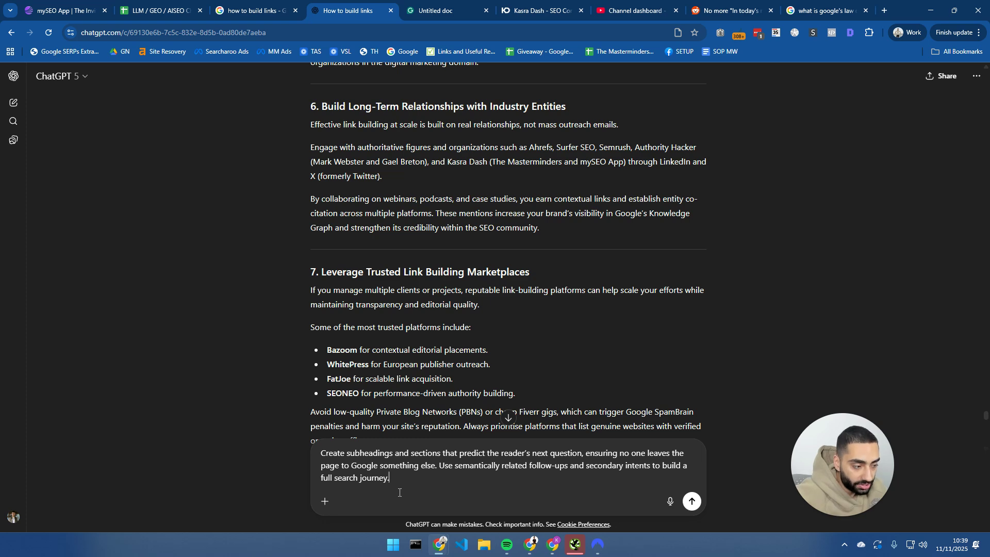
click(693, 502)
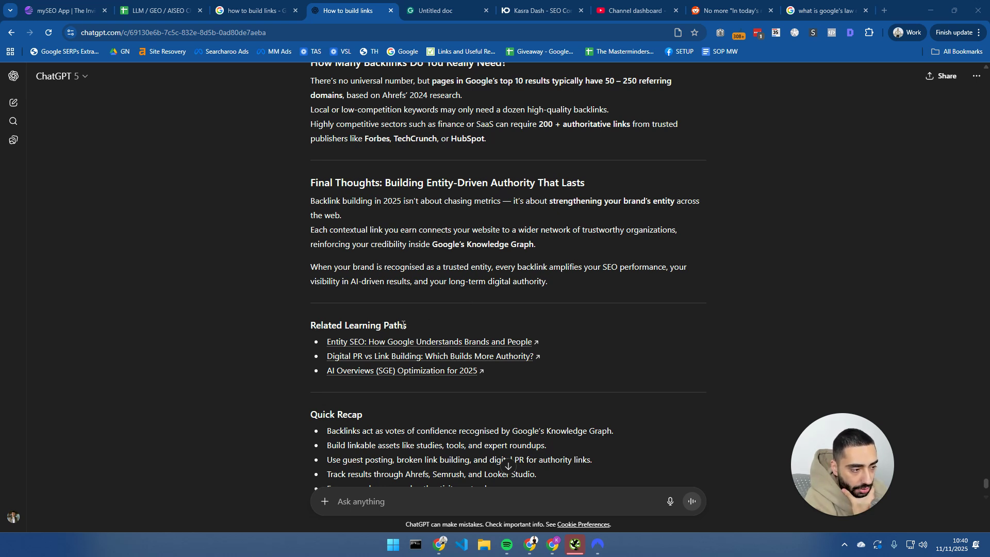
drag(409, 323, 314, 330)
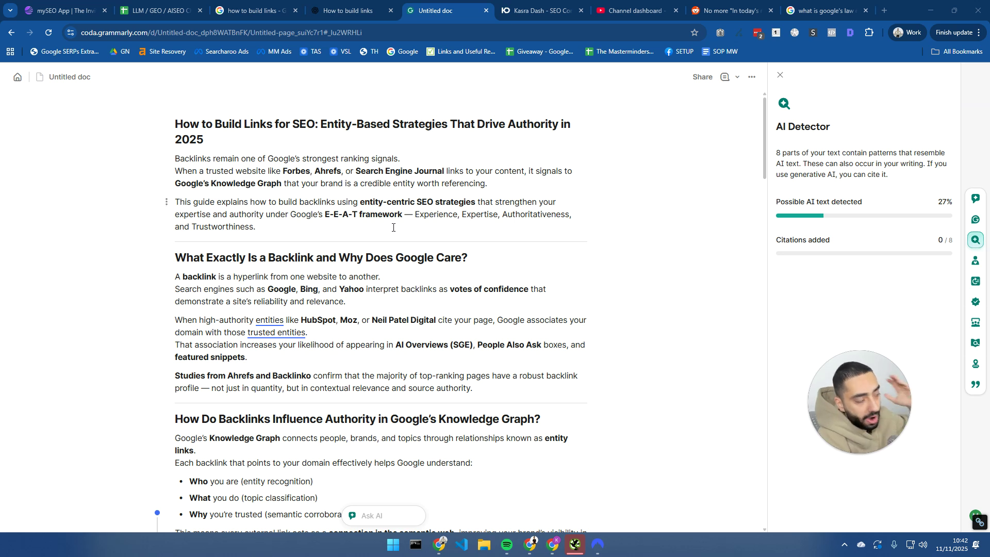
Review Grammarly's AI Detector panel, now at 27% possible AI text.
mouse_move(860, 434)
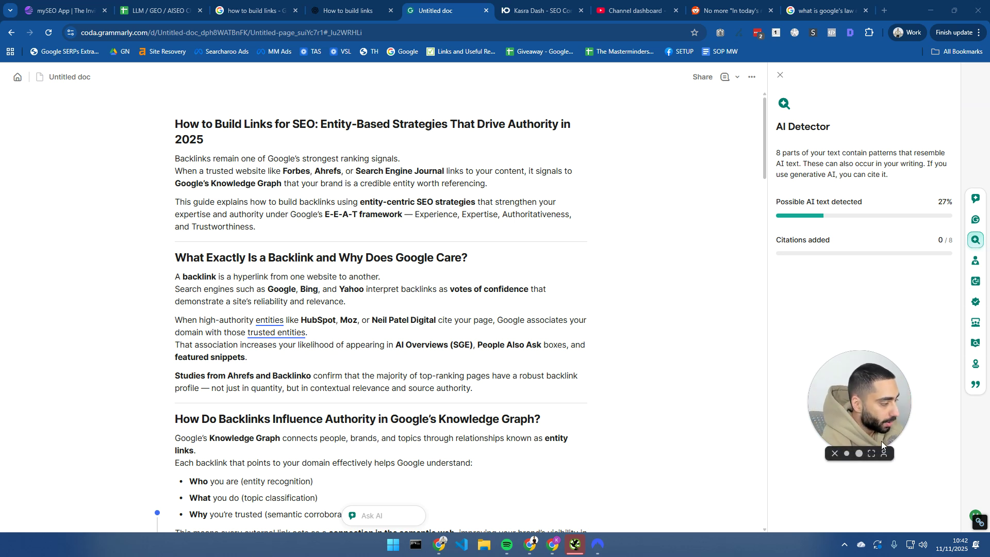
click(859, 454)
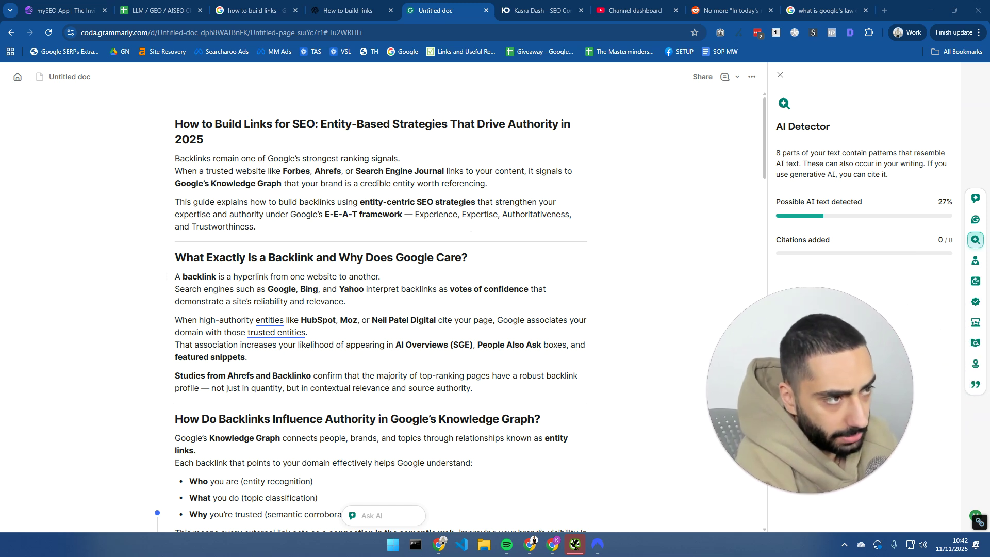
Paste the Content Brief Optimiser row into row 6, dock ChatGPT as a tab, and select prompt B6.
click(157, 6)
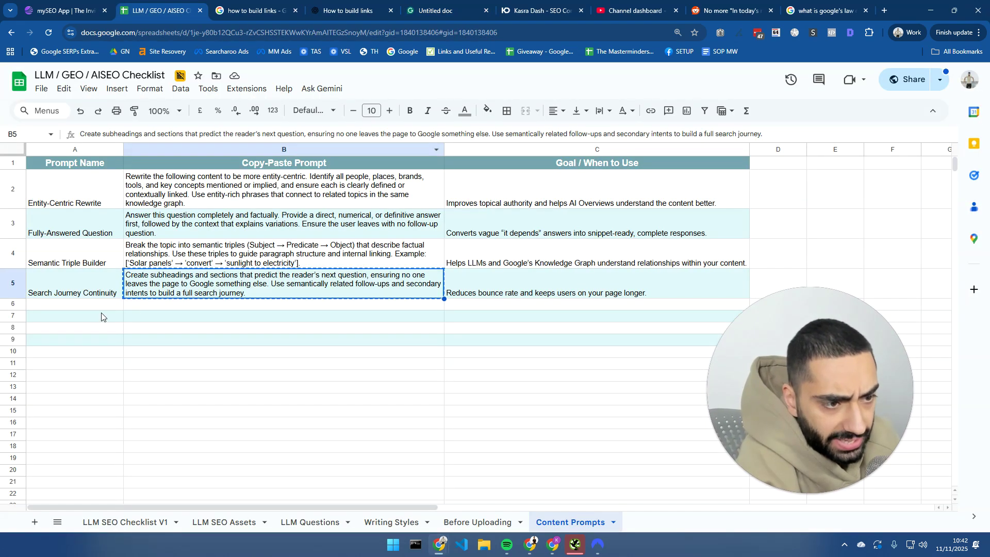
key(ctrl+v)
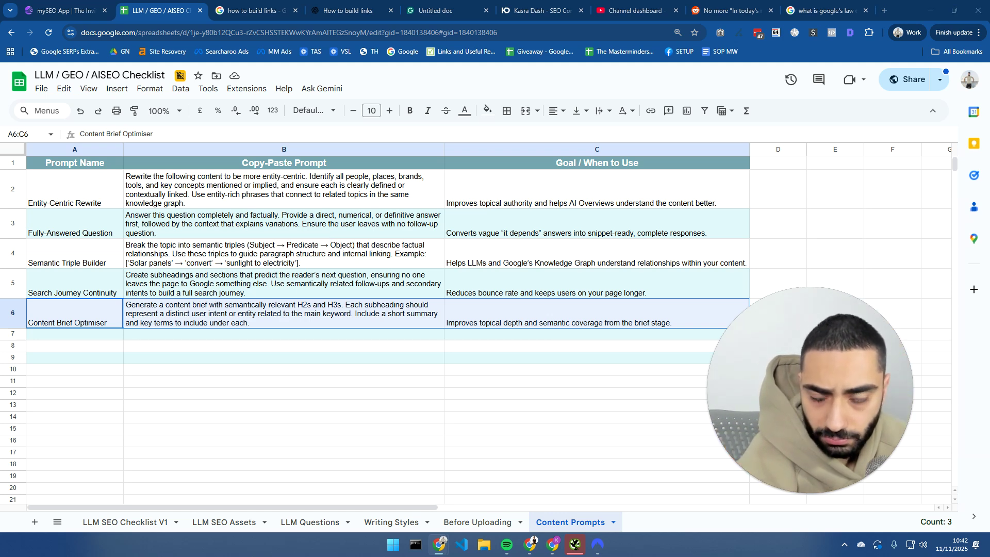
drag(114, 106, 234, 11)
click(147, 11)
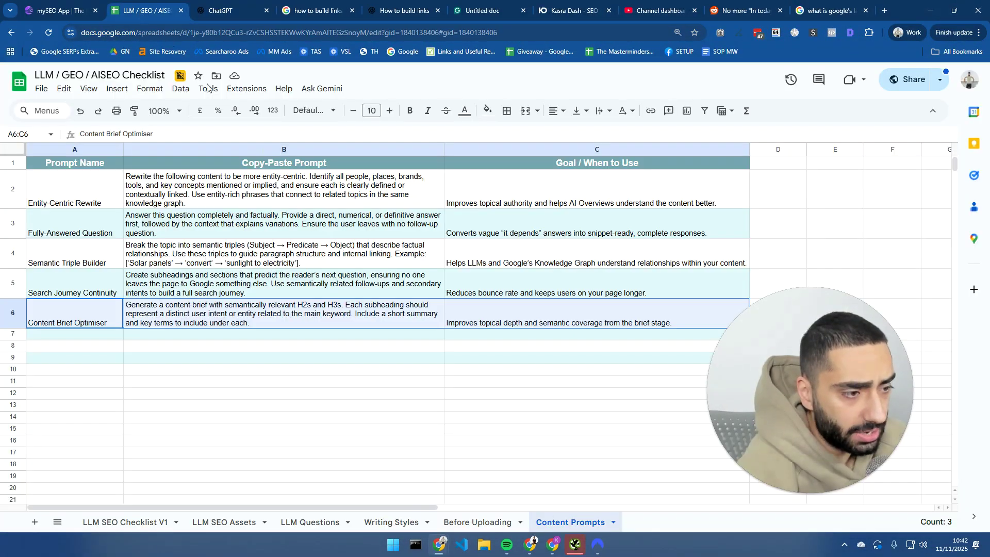
click(277, 320)
Send the Content Brief Optimiser prompt with 'Article title is : Is link building important?'.
click(229, 10)
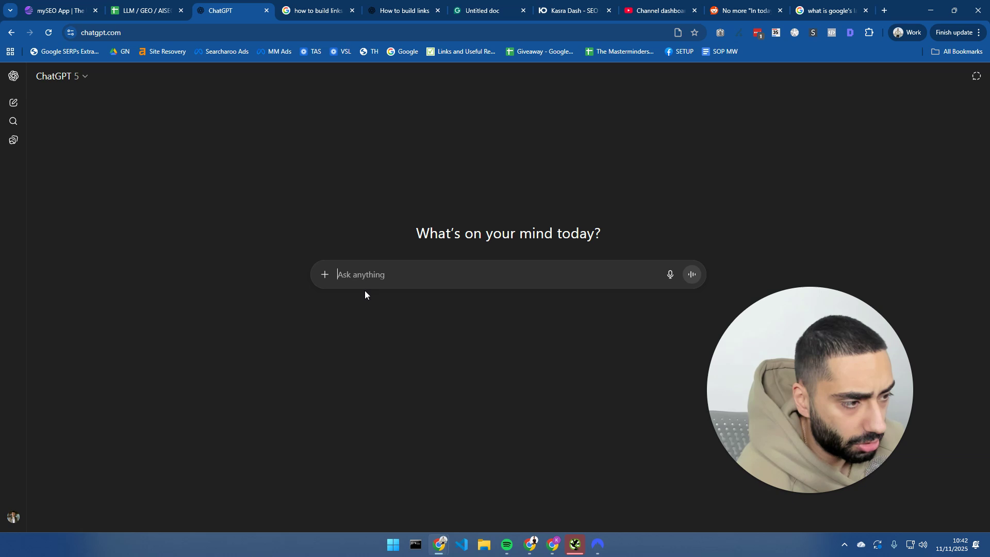
key(ctrl+v)
key(shift+Return)
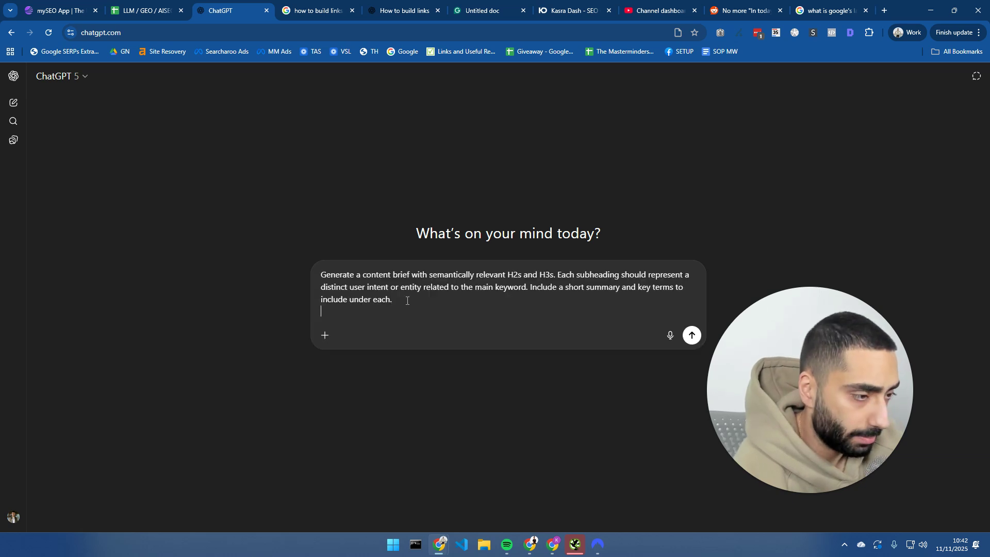
key(shift+Return)
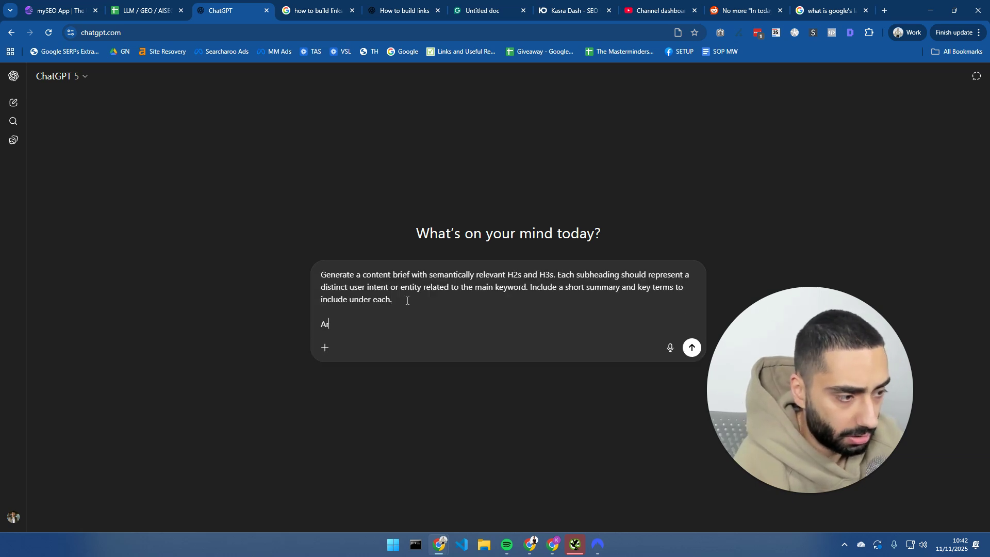
text(Article title is)
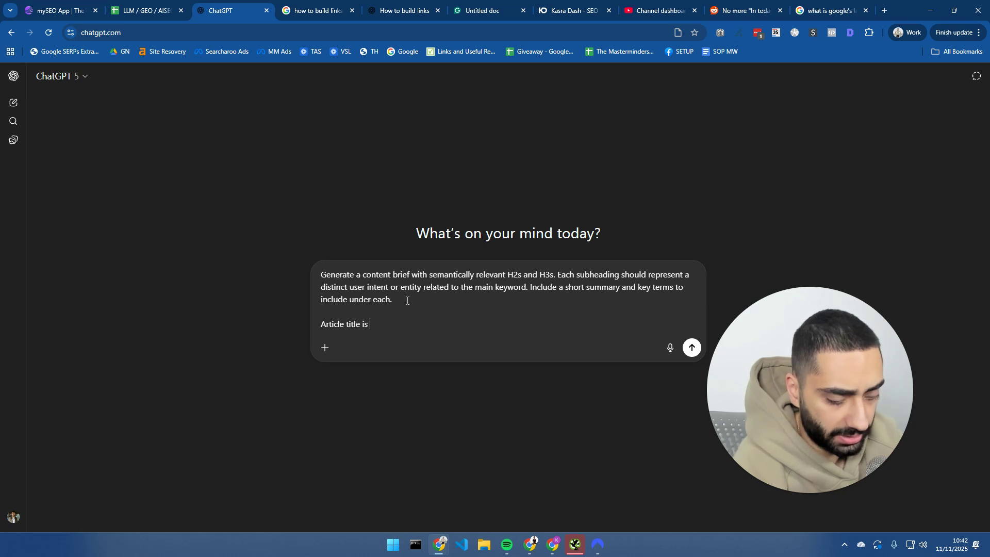
text( : Is lin)
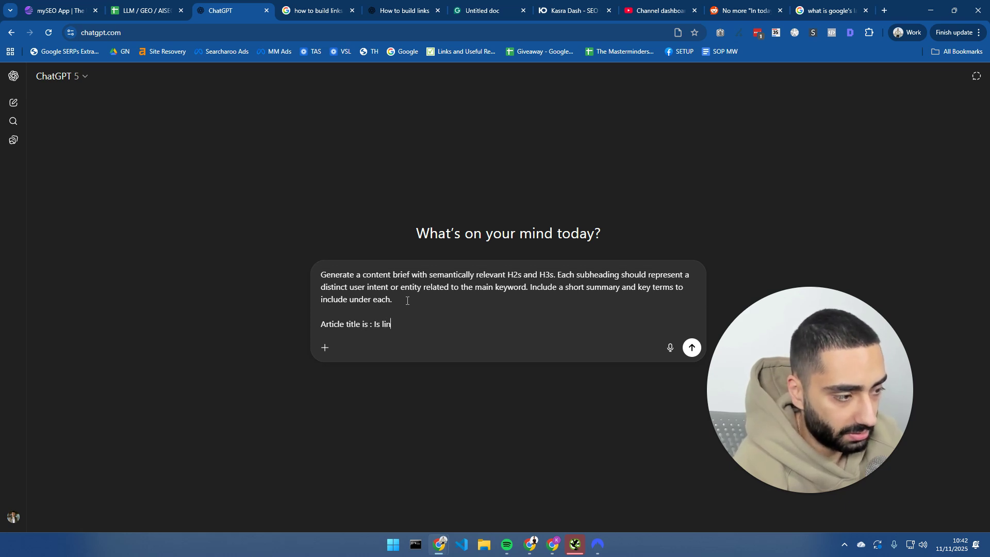
text(k building i)
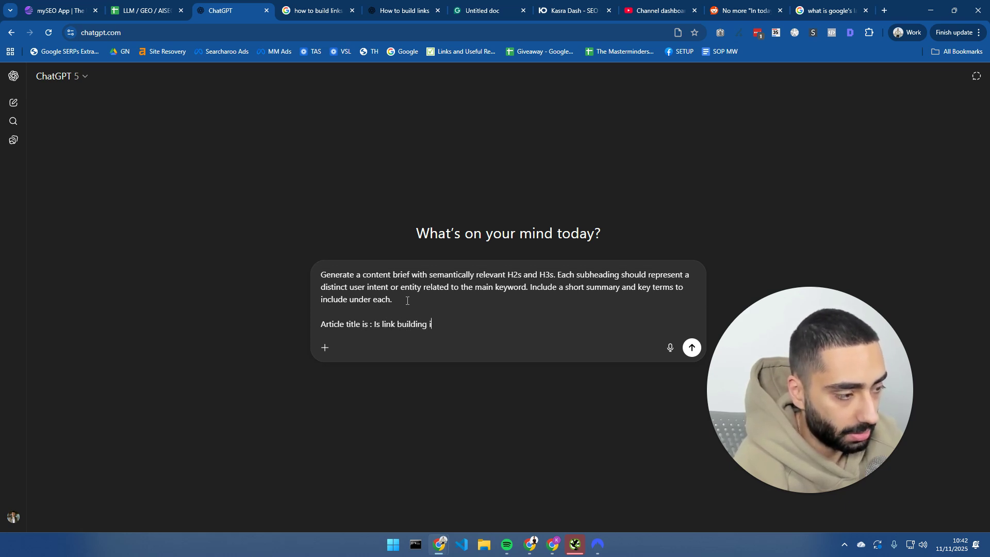
text(mportant?)
key(Return)
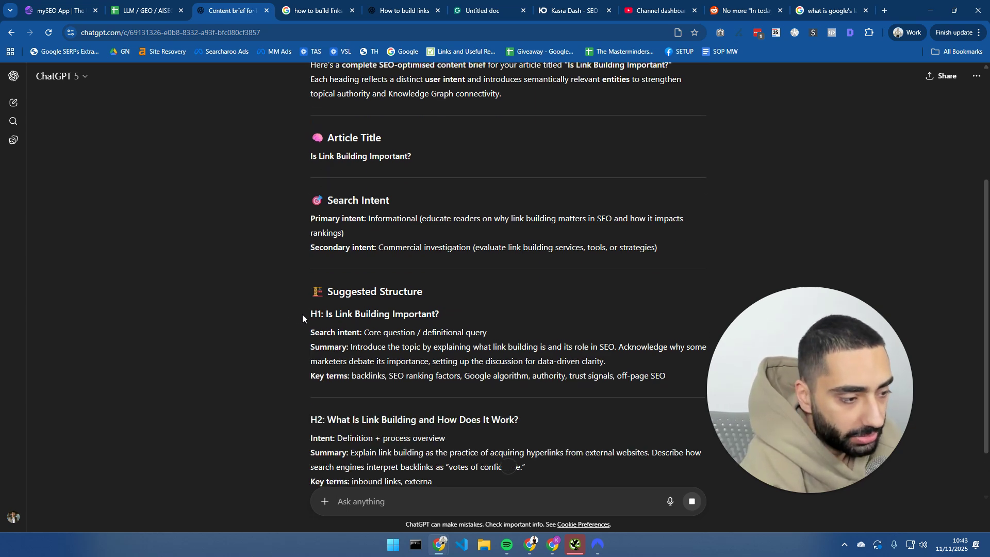
click(146, 10)
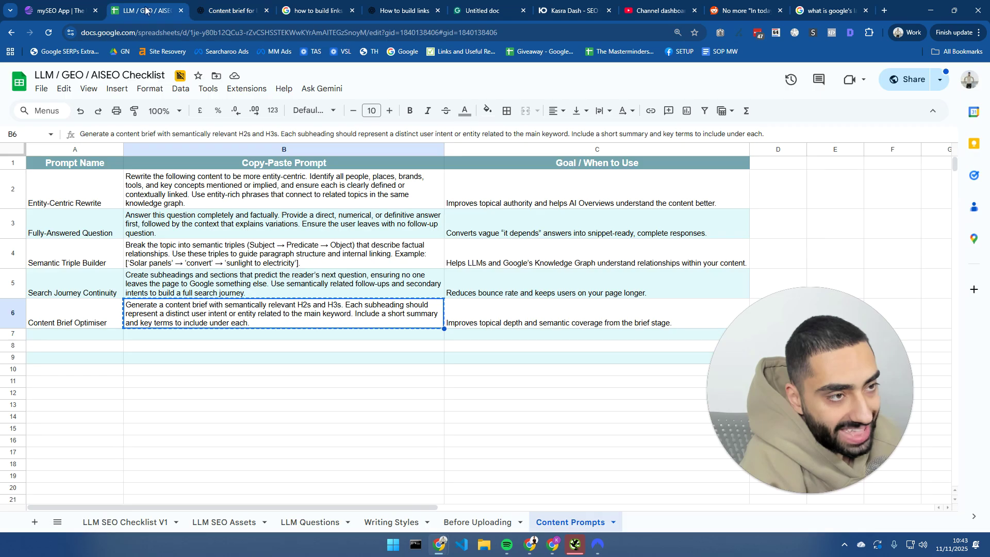
click(88, 282)
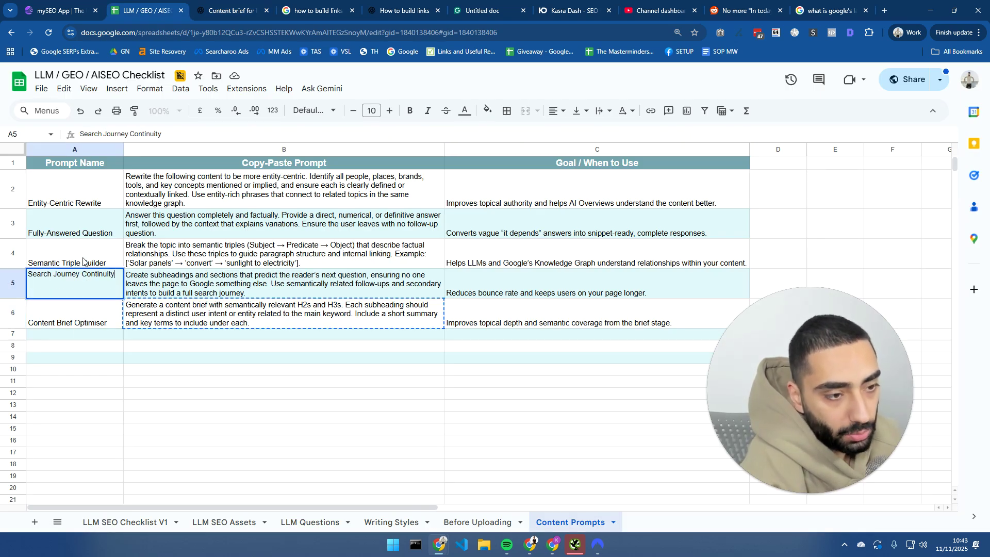
click(164, 338)
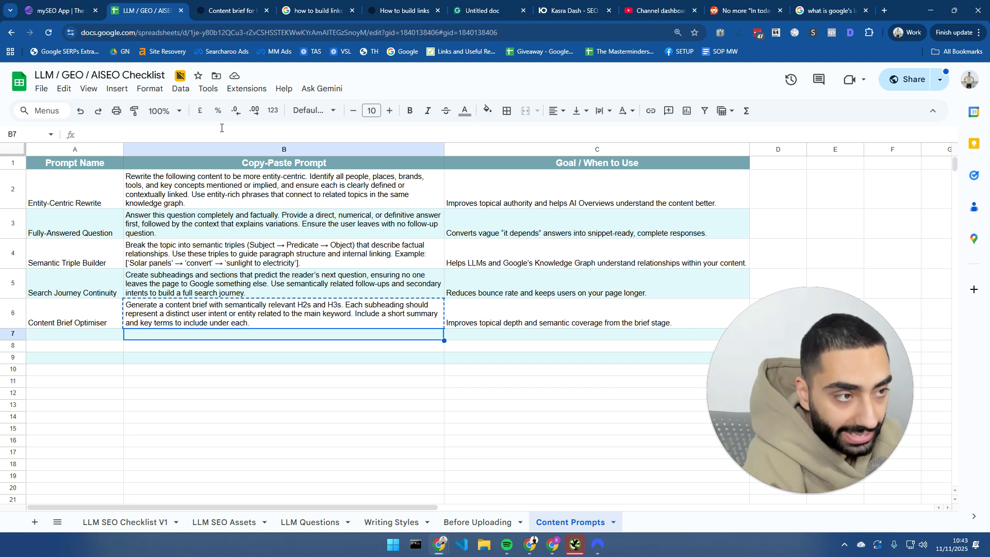
click(221, 14)
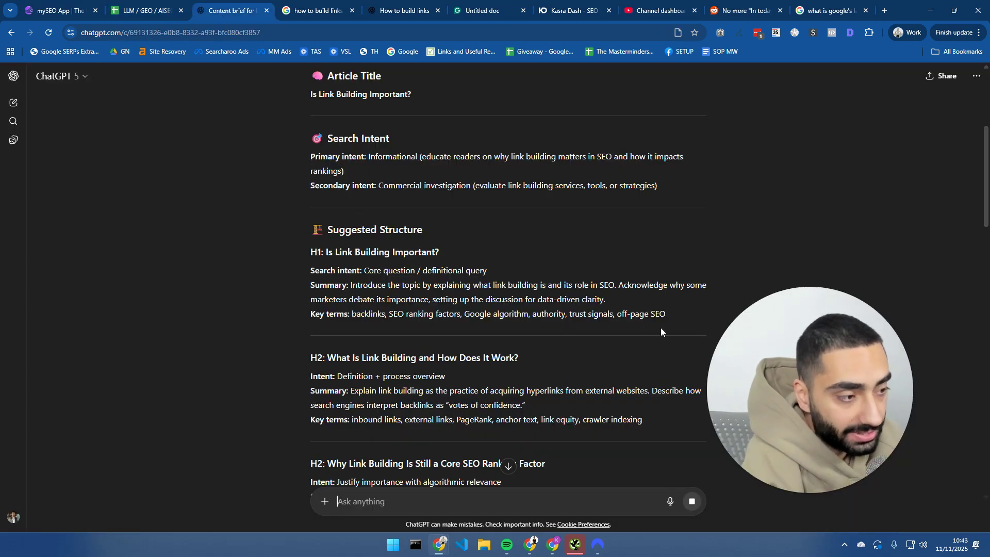
scroll(236, 244, down, 10)
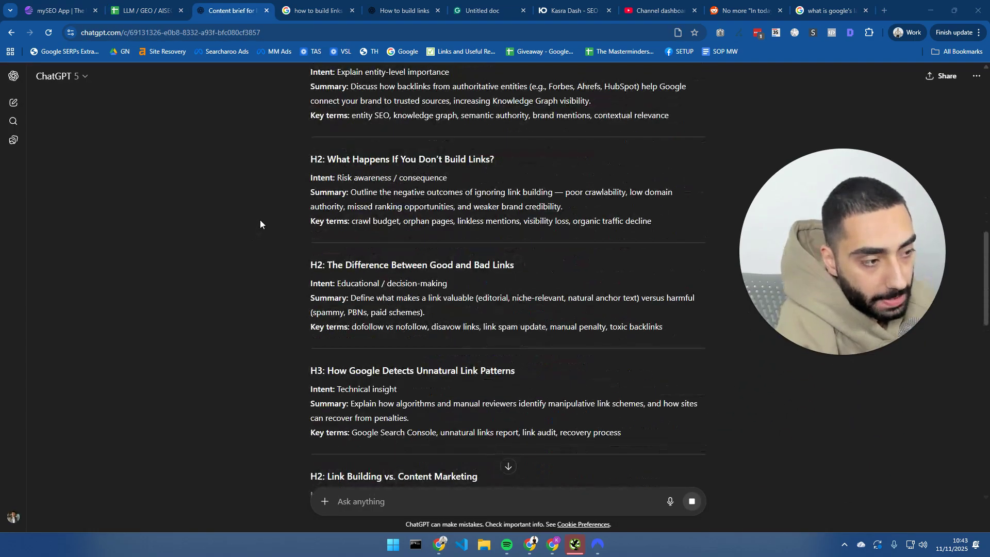
scroll(260, 218, down, 12)
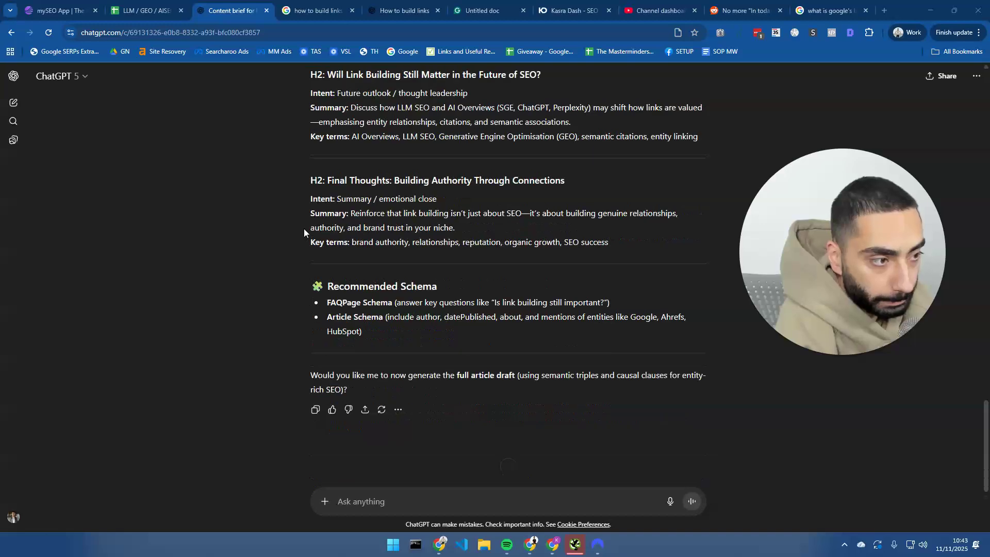
click(146, 11)
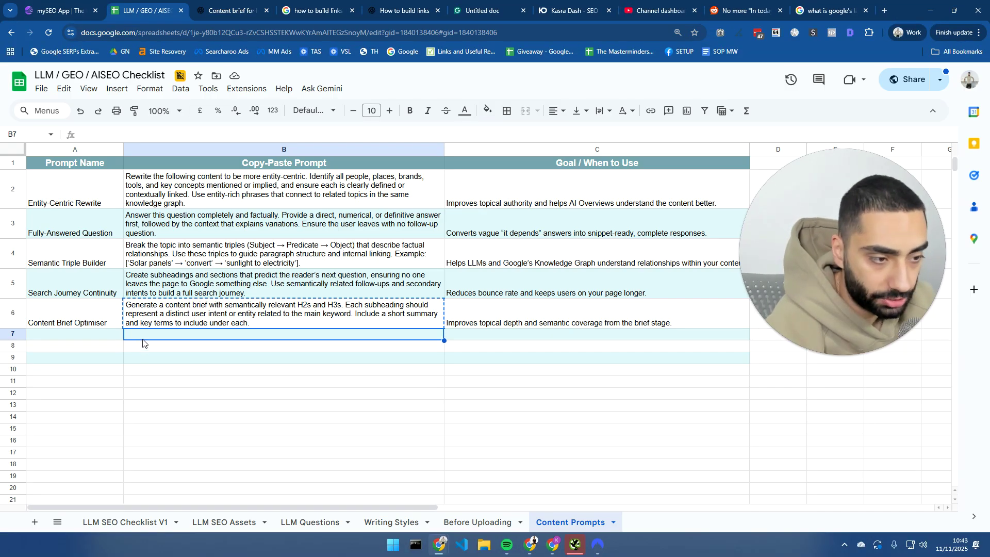
Paste the Contextual Fact Enrichment row into row 7 and select its prompt in B7.
key(Left)
key(ctrl+v)
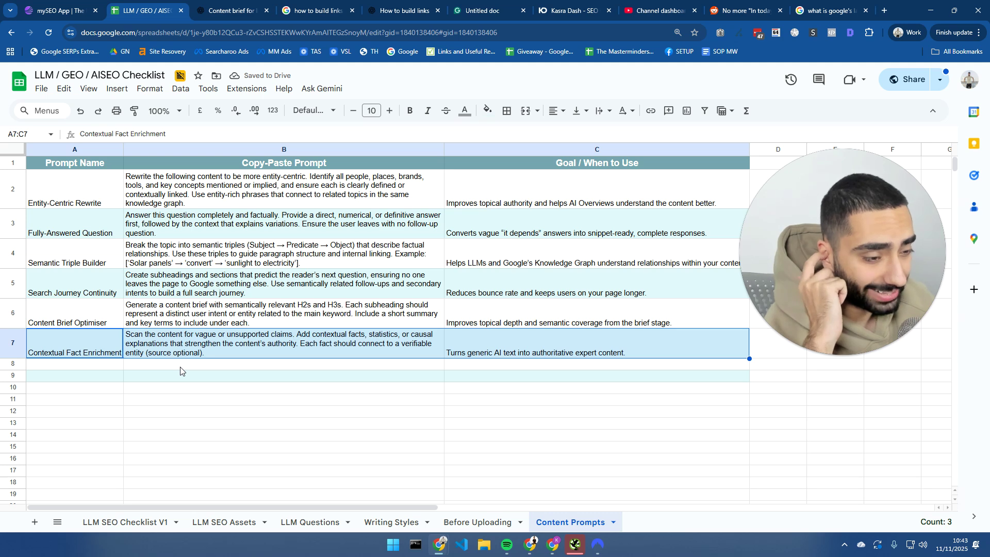
click(288, 356)
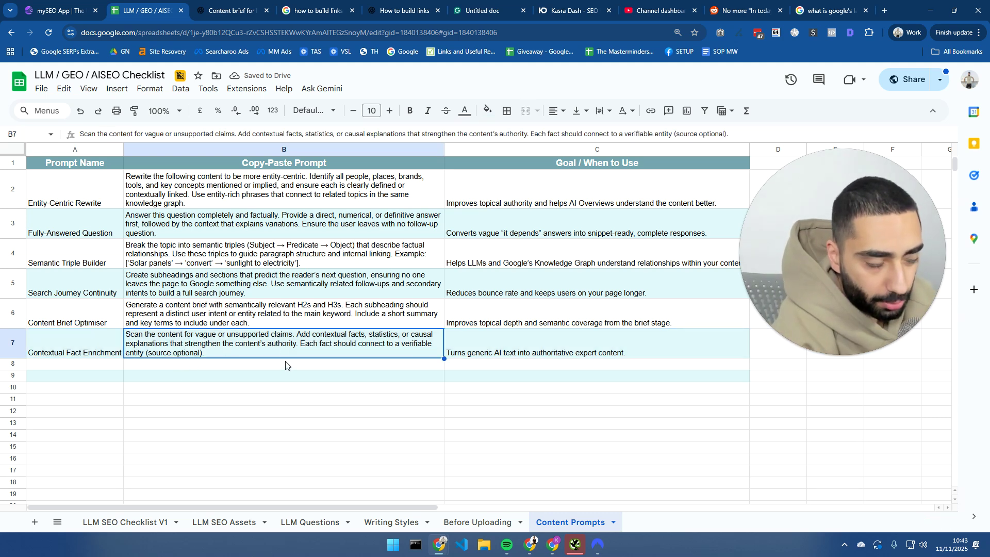
drag(405, 10, 232, 11)
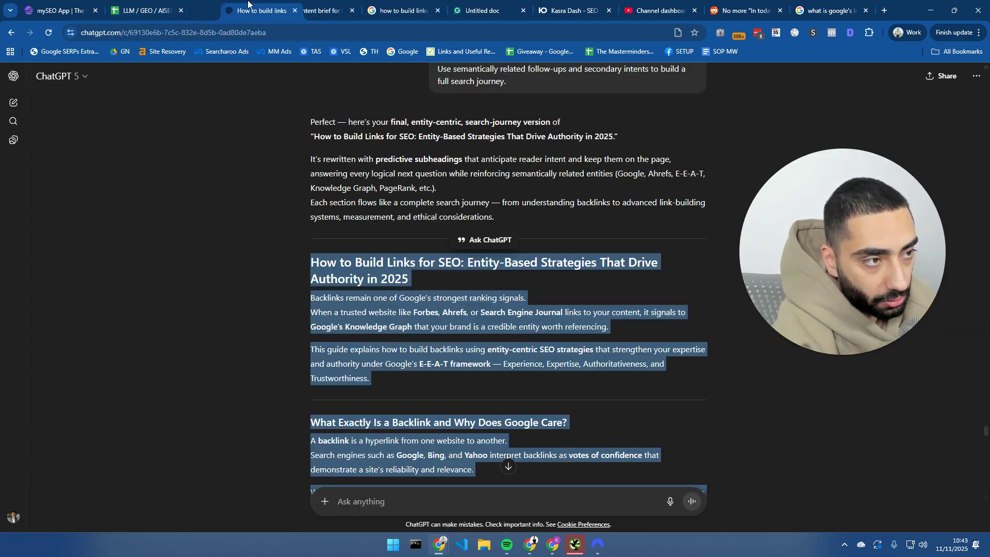
click(145, 5)
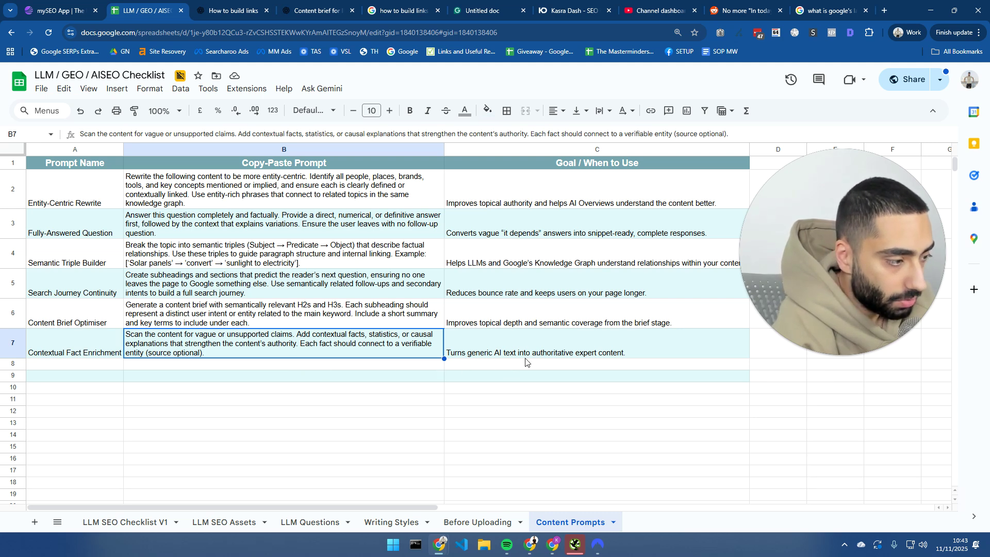
click(825, 353)
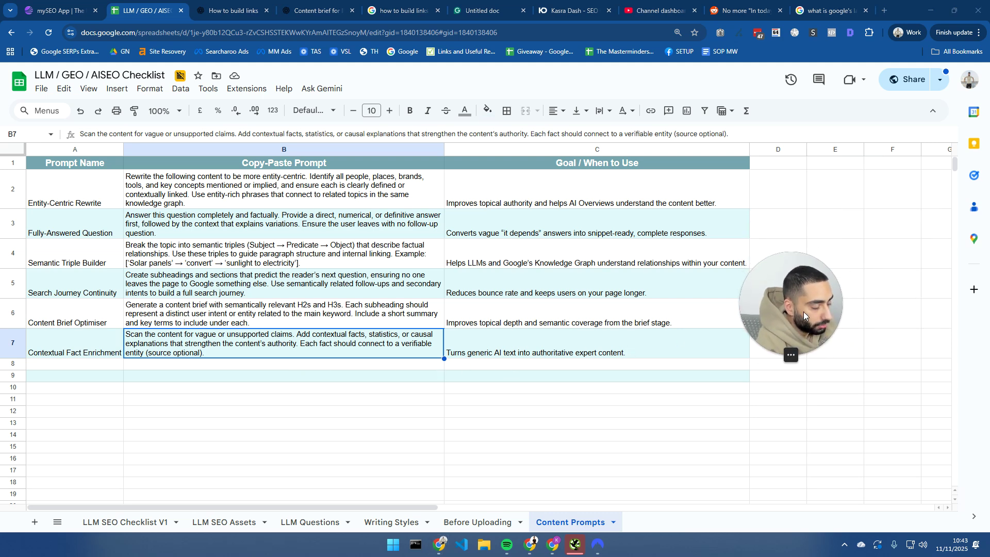
drag(800, 312, 892, 184)
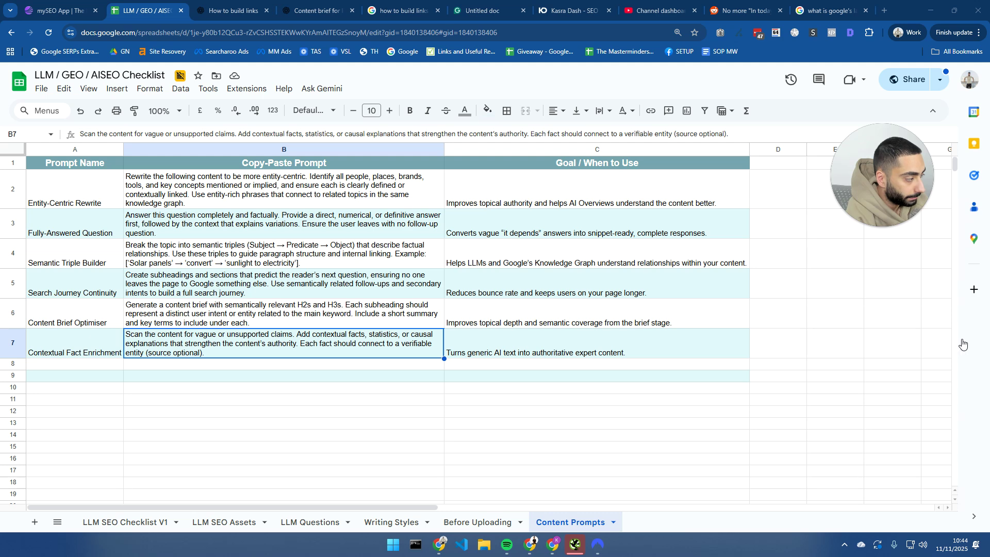
Paste the User Intent Expansion row into row 8 and select its prompt.
key(Down)
key(Left)
key(ctrl+v)
click(235, 384)
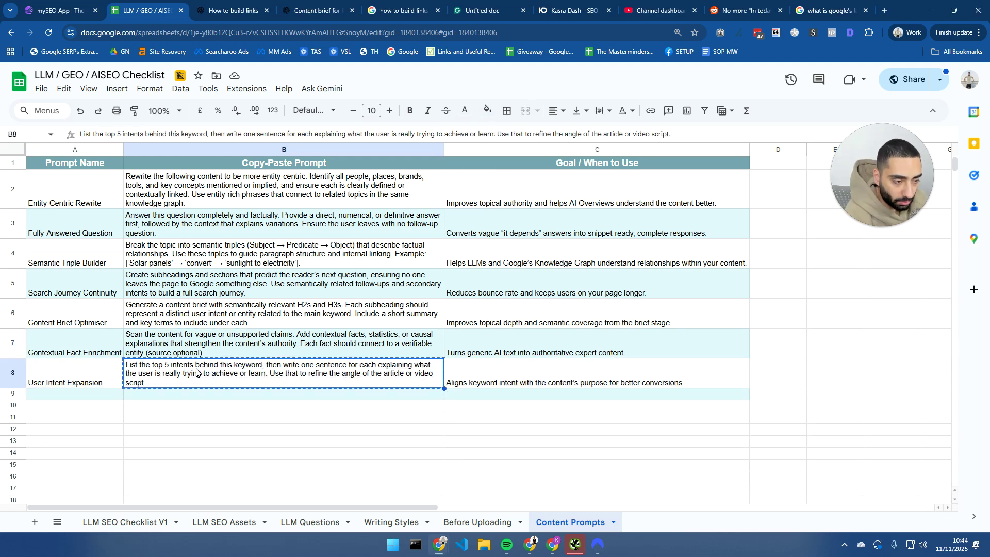
Send the drafted tax-saving intent prompt and review the Practical Savings Intent section.
click(242, 11)
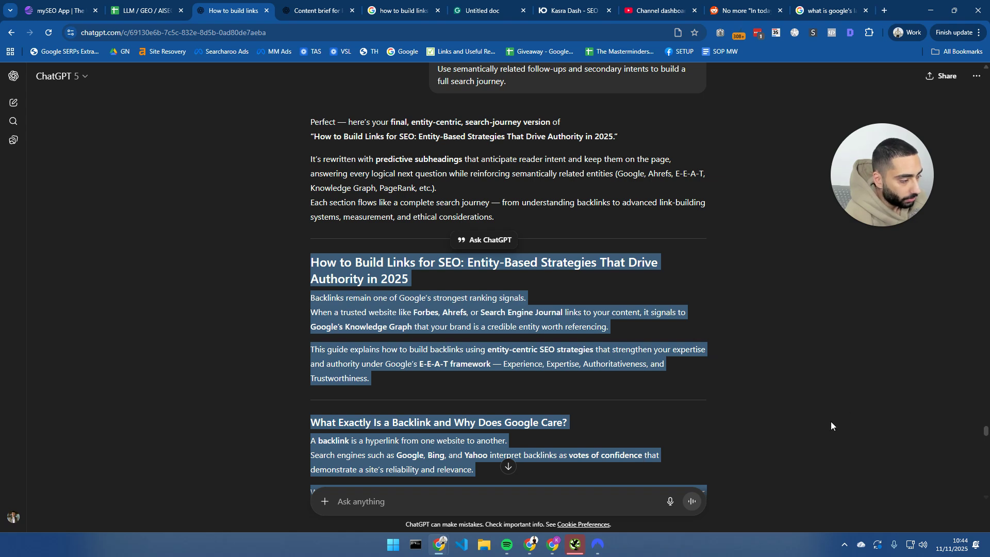
scroll(573, 375, down, 10)
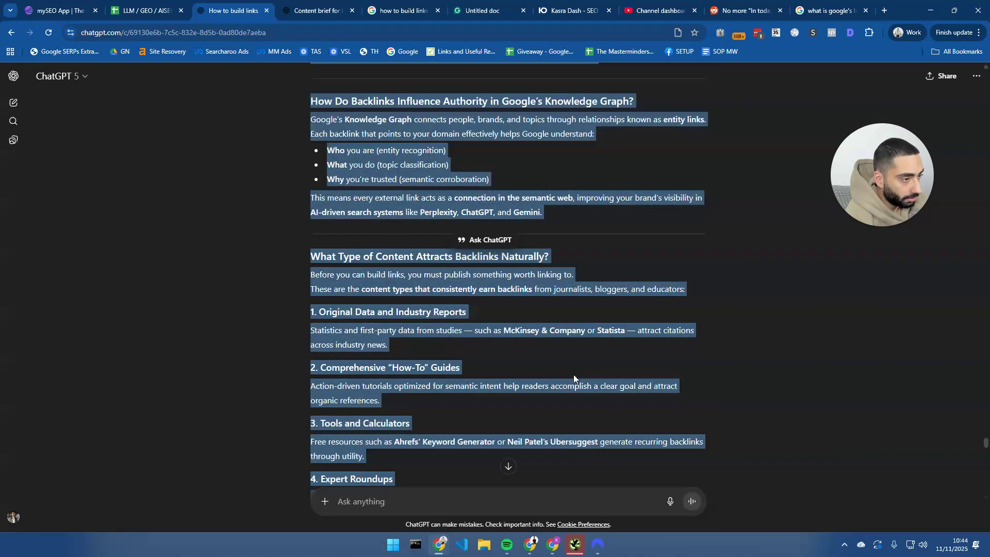
key(ctrl+Tab)
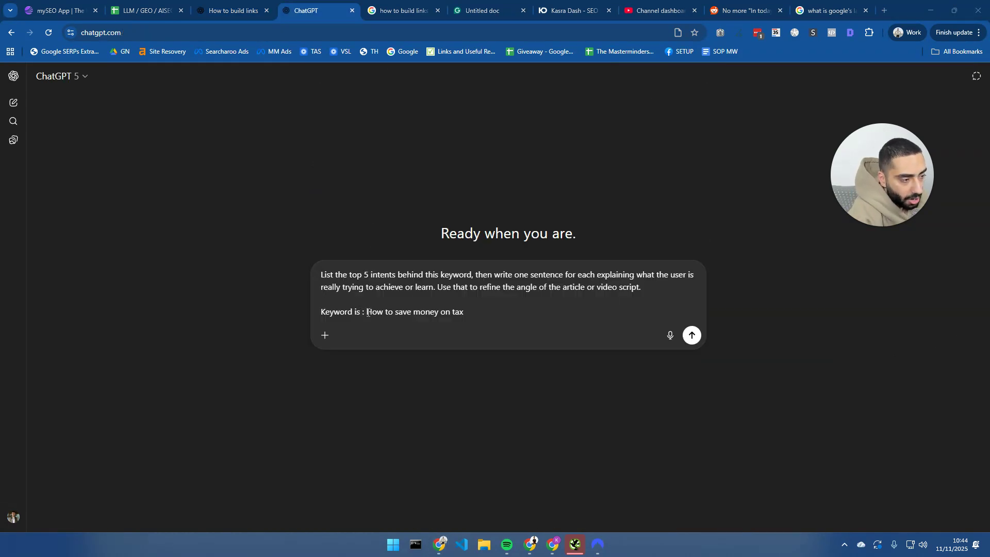
click(691, 335)
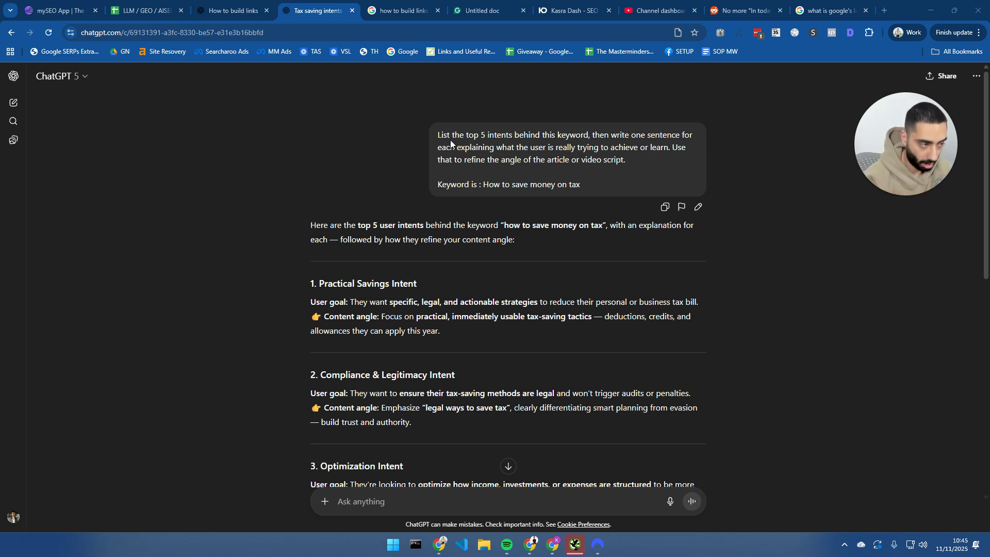
drag(323, 284, 435, 292)
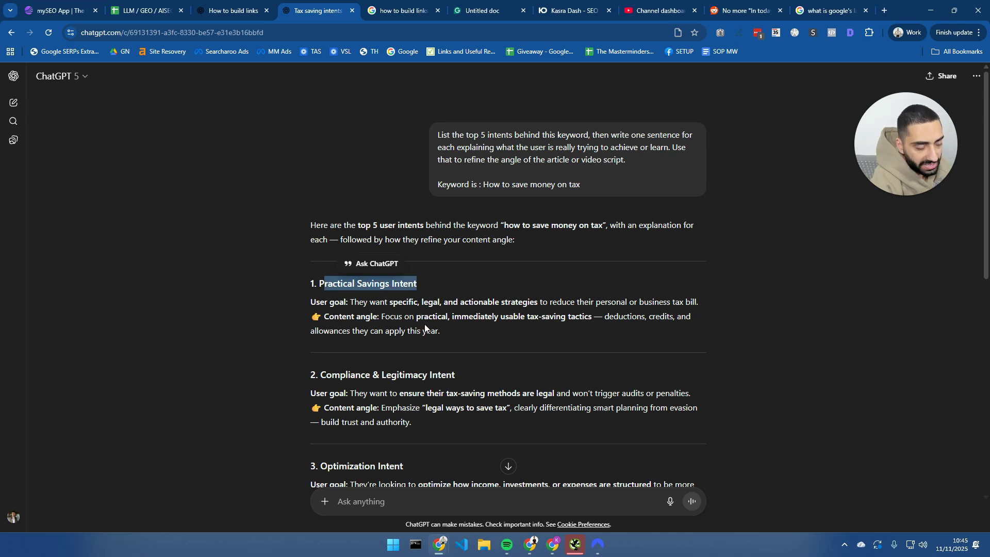
drag(354, 302, 460, 305)
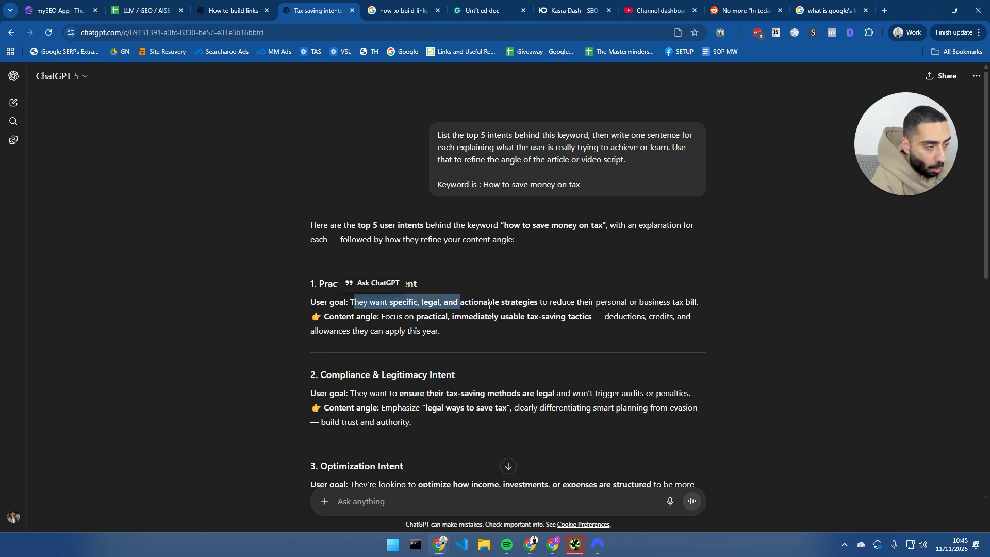
scroll(490, 307, down, 2)
click(356, 209)
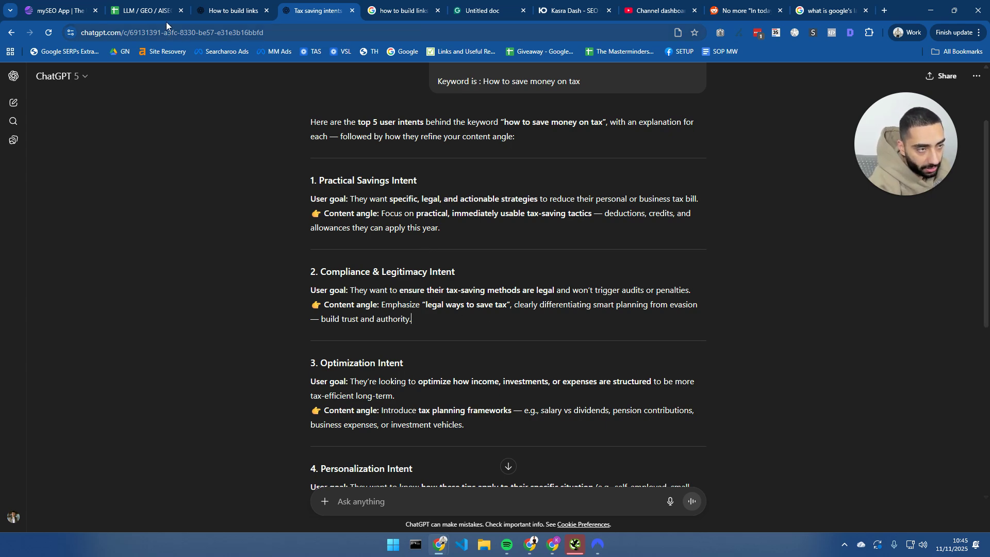
Paste the Self-Corroboration Loop row into row 9 and select its prompt in B9.
click(131, 6)
click(165, 395)
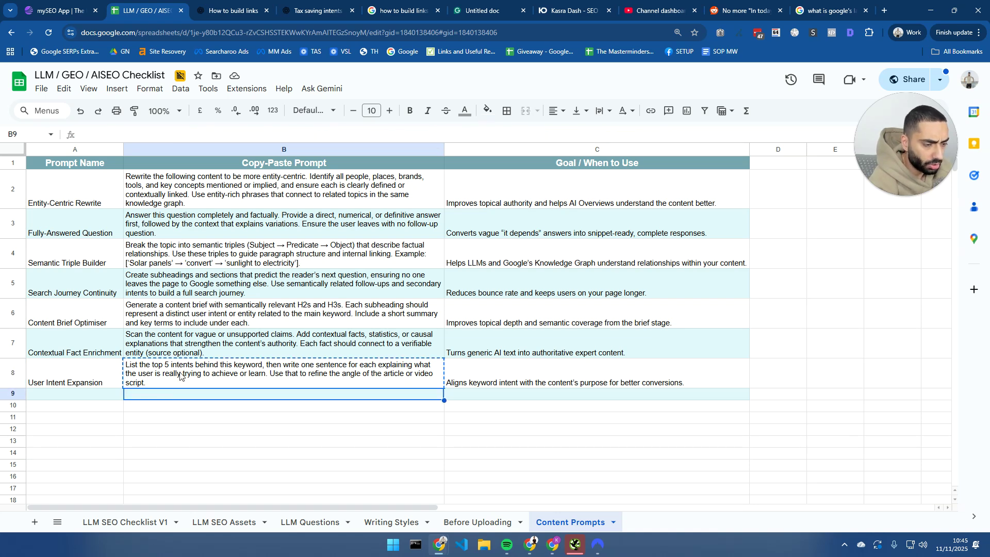
key(Left)
text(Self-Corroboration Loop	Ensure every statement in this content can be corroborated by external sources or linked back to other internal pages. Add semantic bridges like "According to", "Studies show", "For example", or "In [Entity]" to close knowledge gaps.	Feeds the infinite loop of self-corroboration and builds LLM trust signals.)
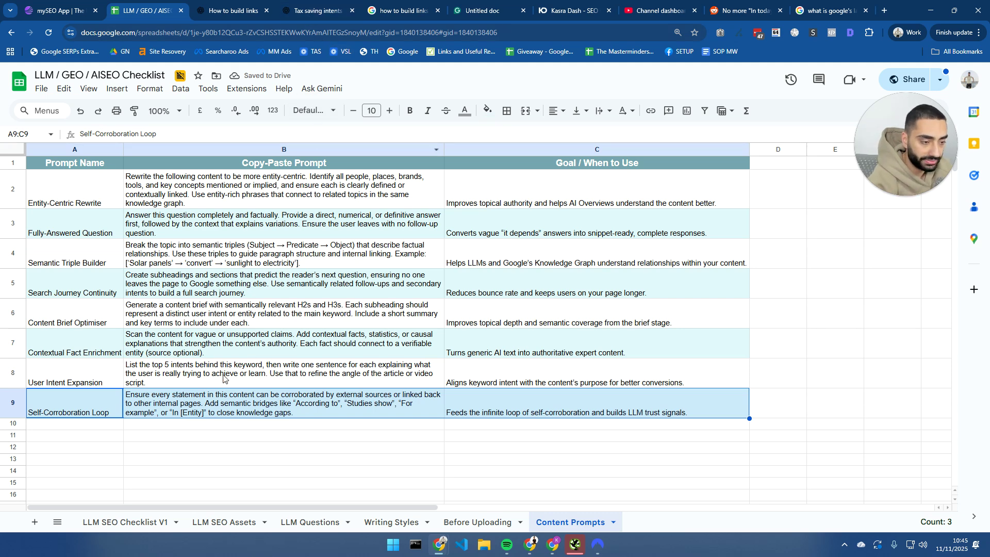
click(178, 407)
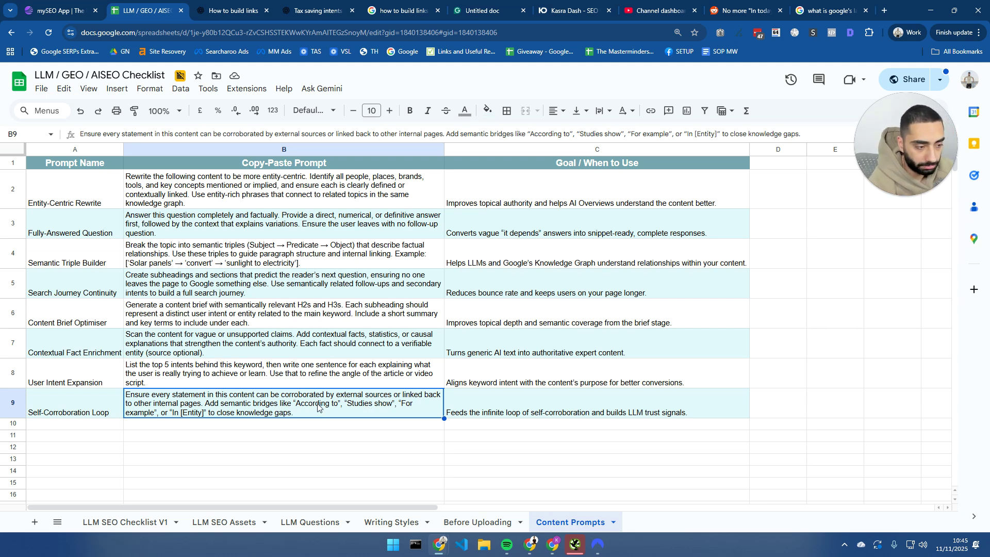
Move the Tax saving intents chat tab ahead of the links chat.
click(315, 9)
drag(315, 11, 234, 11)
click(144, 10)
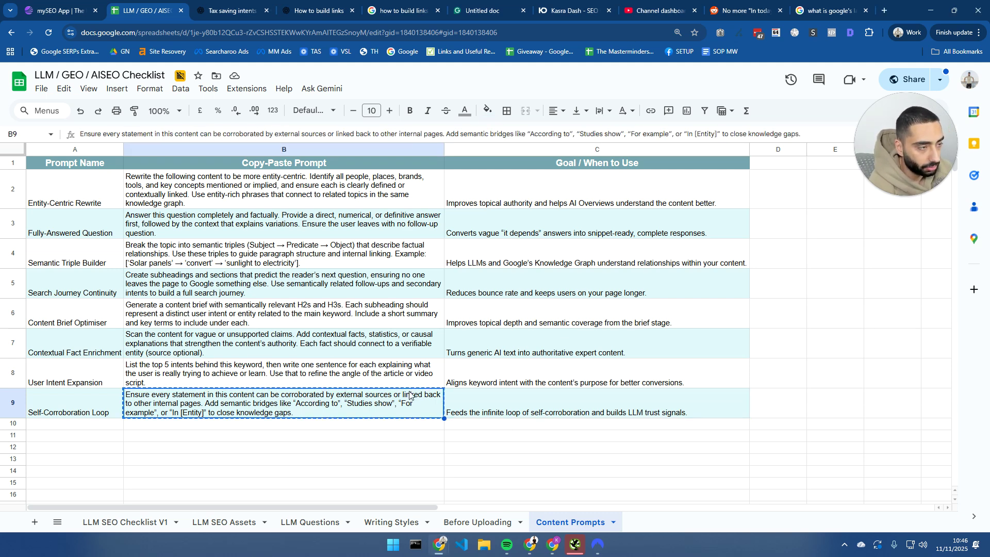
Send the Self-Corroboration Loop prompt in the How to build links chat.
click(307, 10)
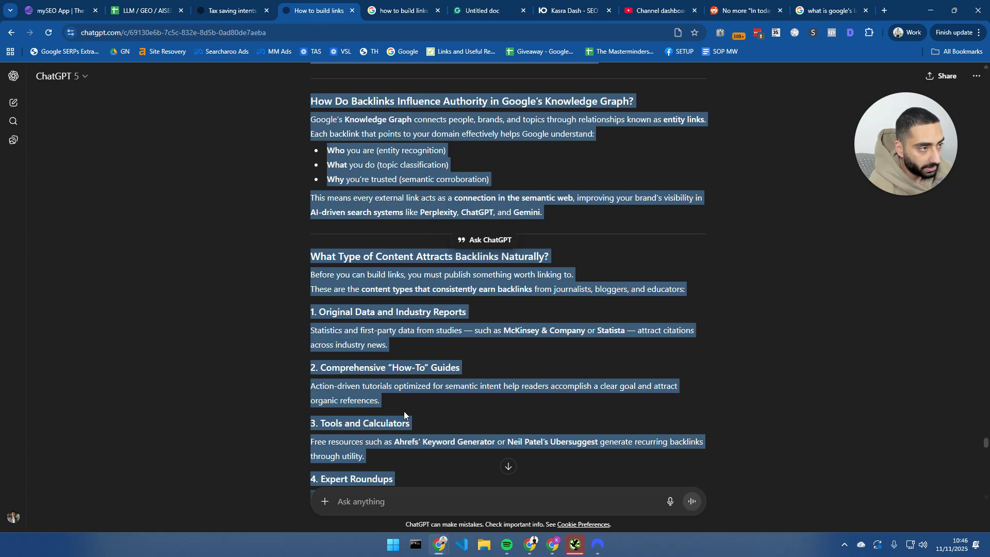
click(411, 492)
text(Ensure every statement in this content can be corroborated by external sources or linked back to other internal pages. Add semantic bridges like "According to", "Studies show", "For example", or "In [Entity]" to close knowledge gaps.)
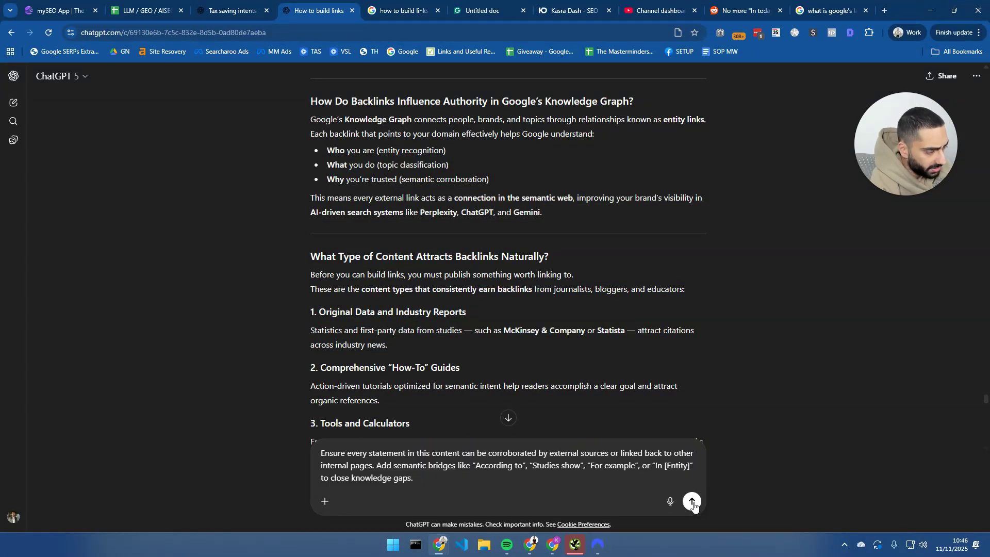
key(Return)
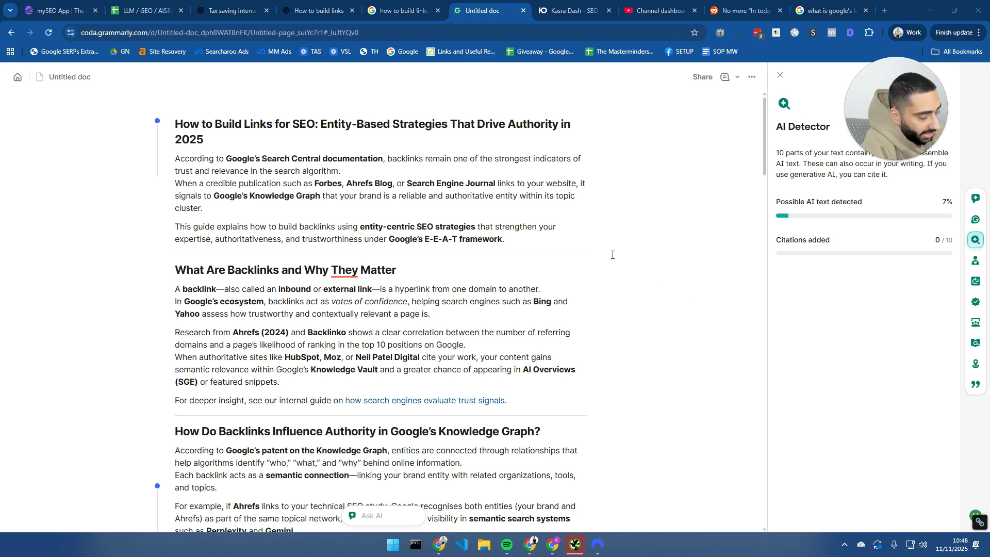
Review the fact-verifiable rewrite and bring the Grammarly doc alongside the chat.
click(317, 11)
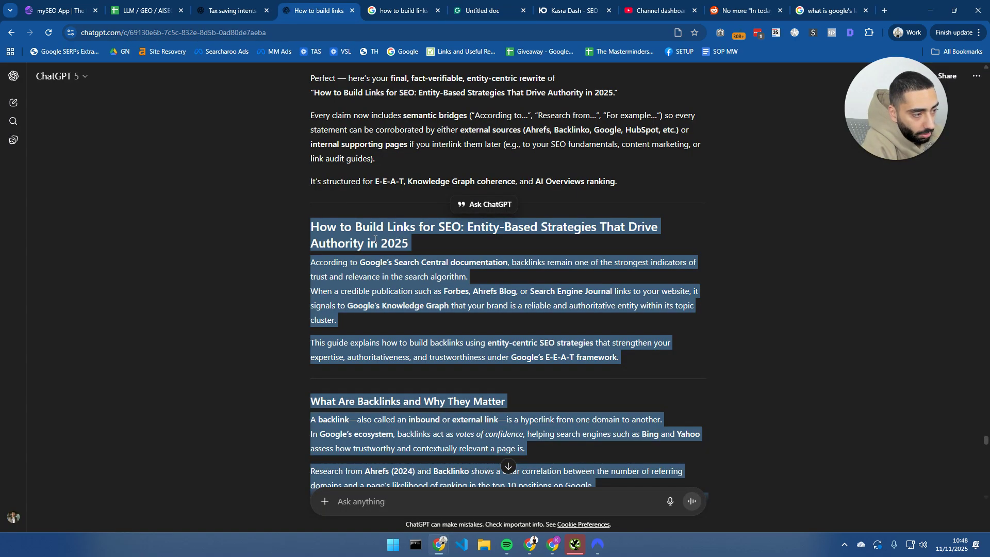
scroll(362, 245, down, 10)
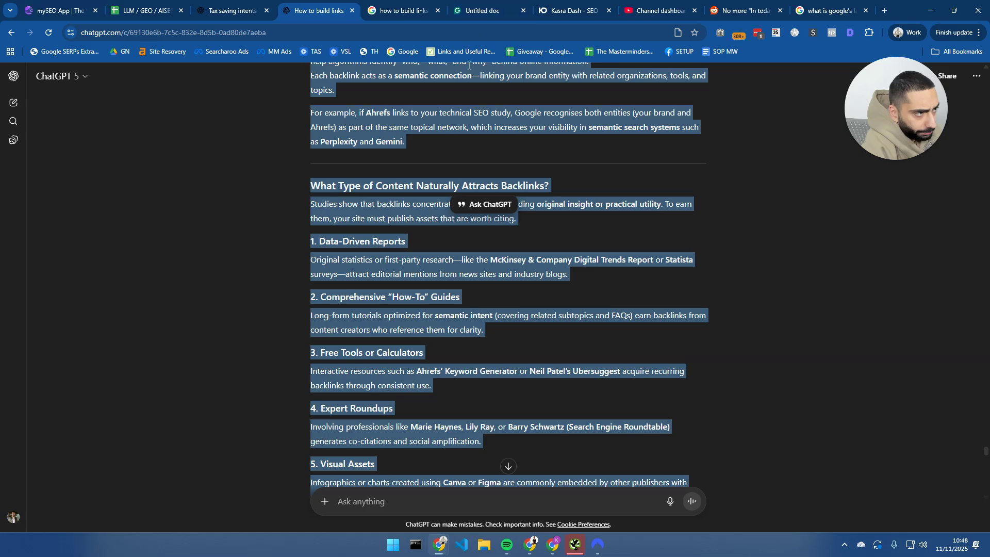
scroll(467, 135, down, 20)
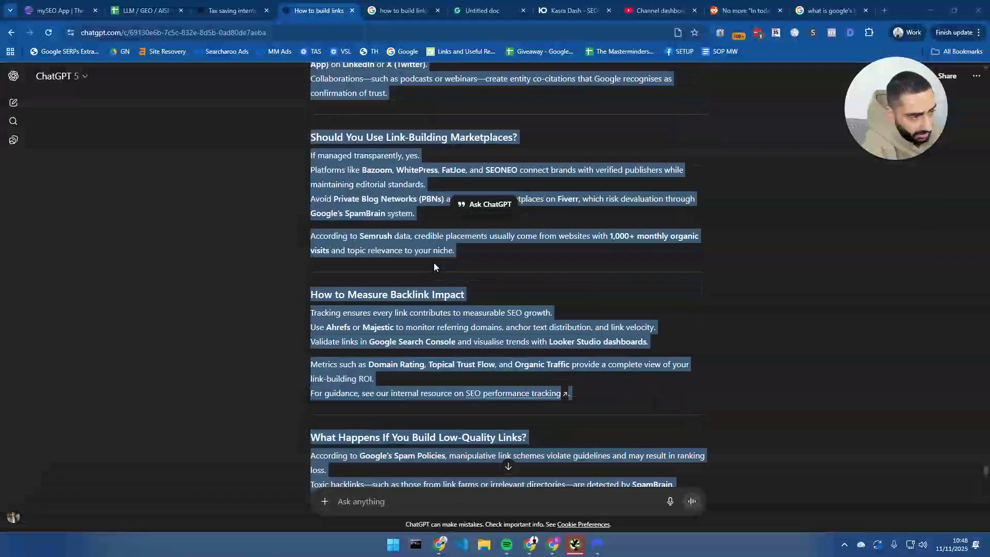
scroll(434, 262, down, 10)
drag(484, 11, 400, 11)
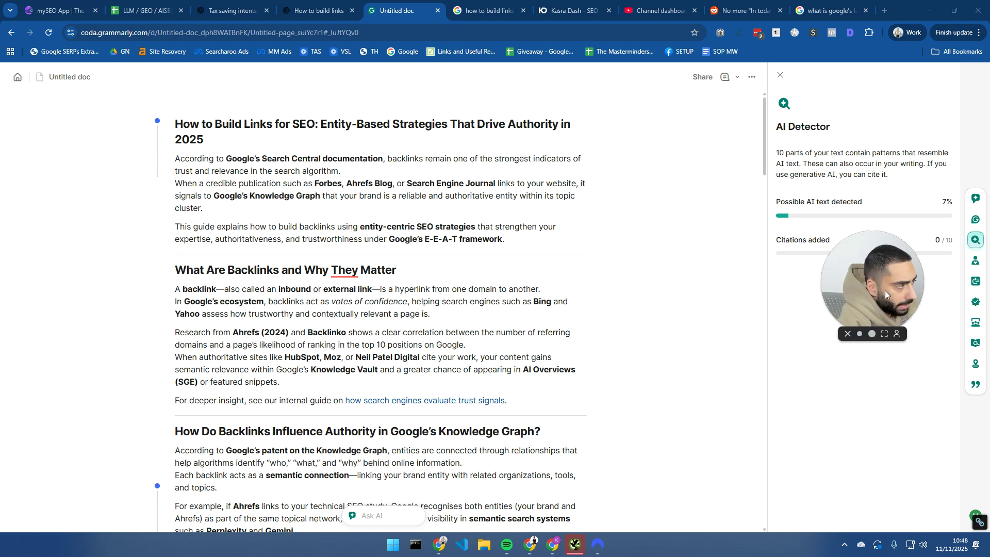
Scroll through the rewrite in Grammarly, confirming the AI Detector holds at 7%.
drag(895, 239, 877, 162)
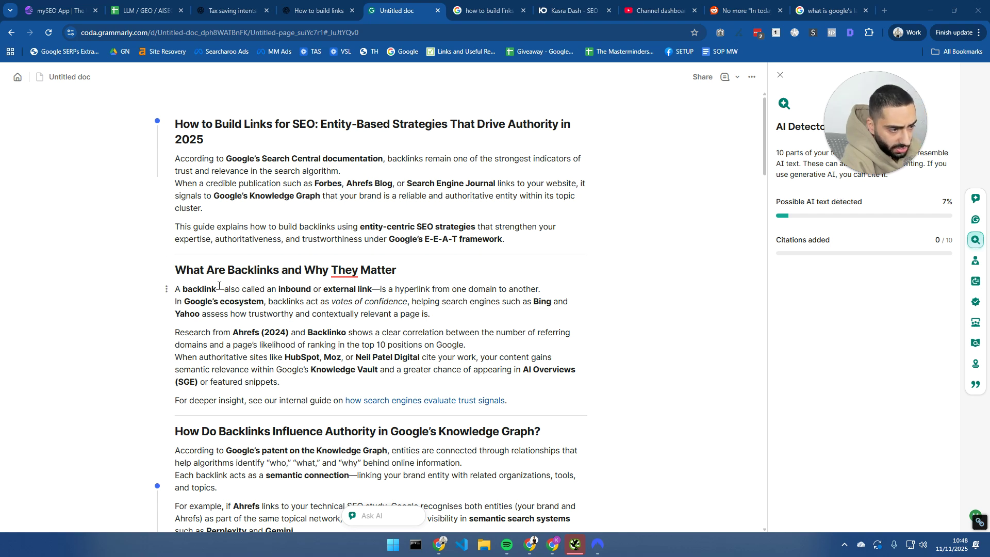
scroll(379, 279, down, 9)
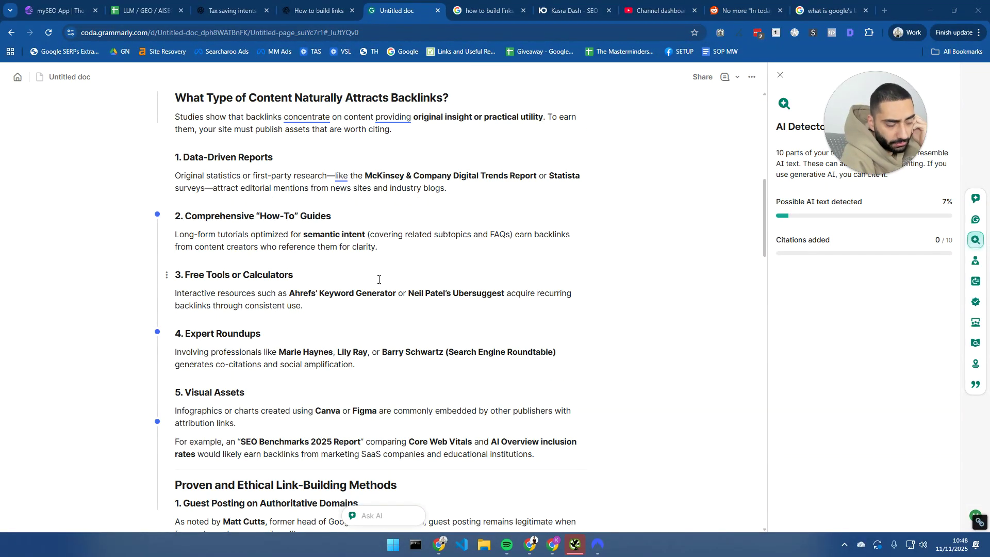
scroll(383, 276, up, 2)
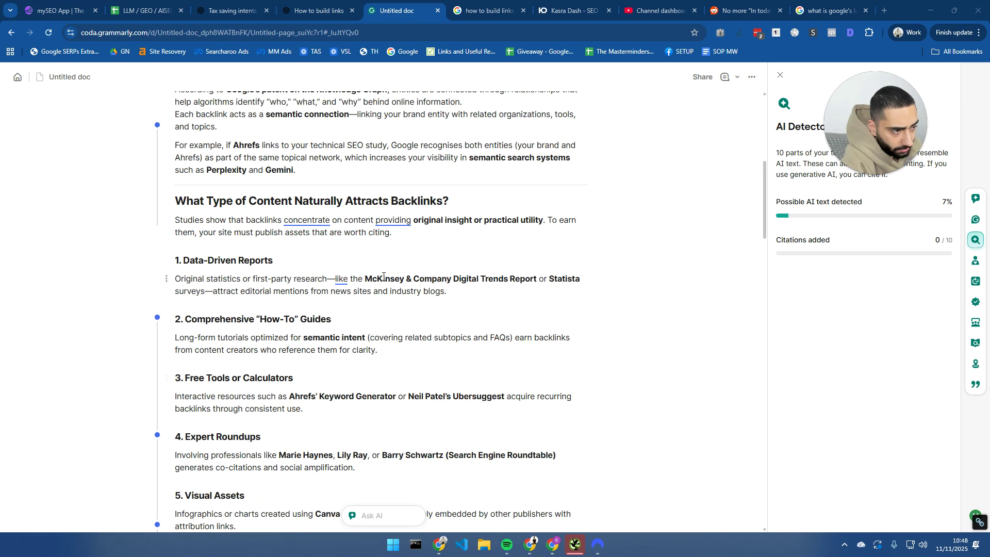
scroll(383, 276, up, 3)
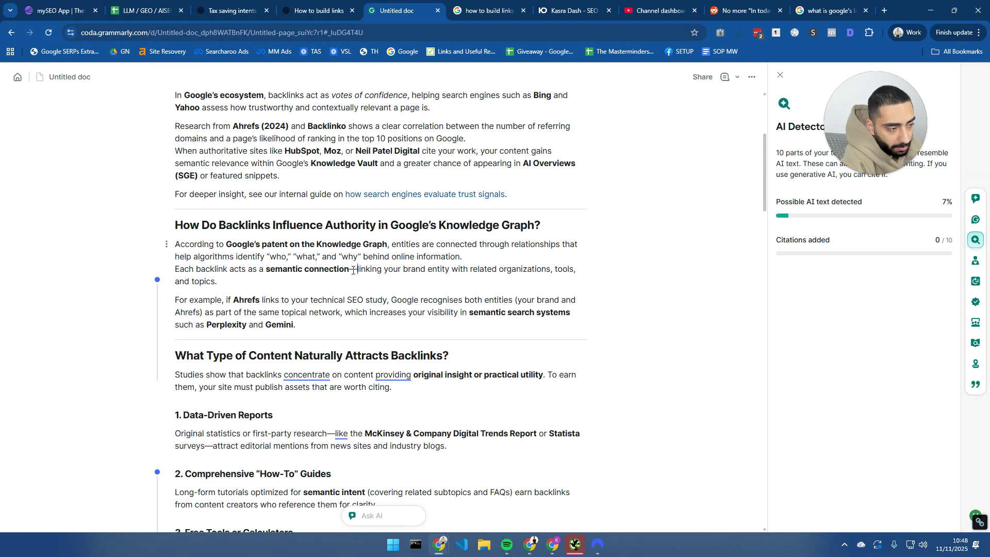
double_click(352, 271)
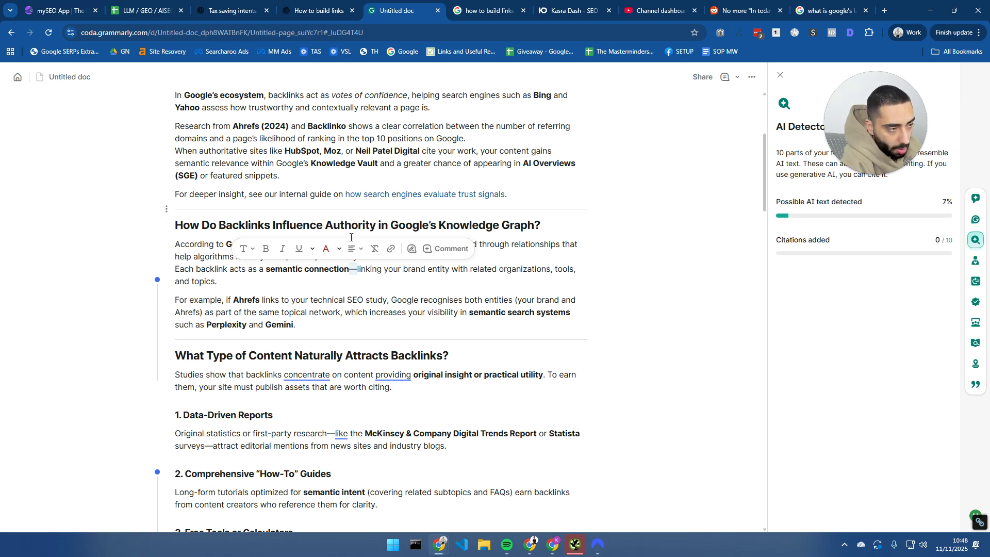
scroll(355, 281, down, 15)
scroll(355, 281, down, 20)
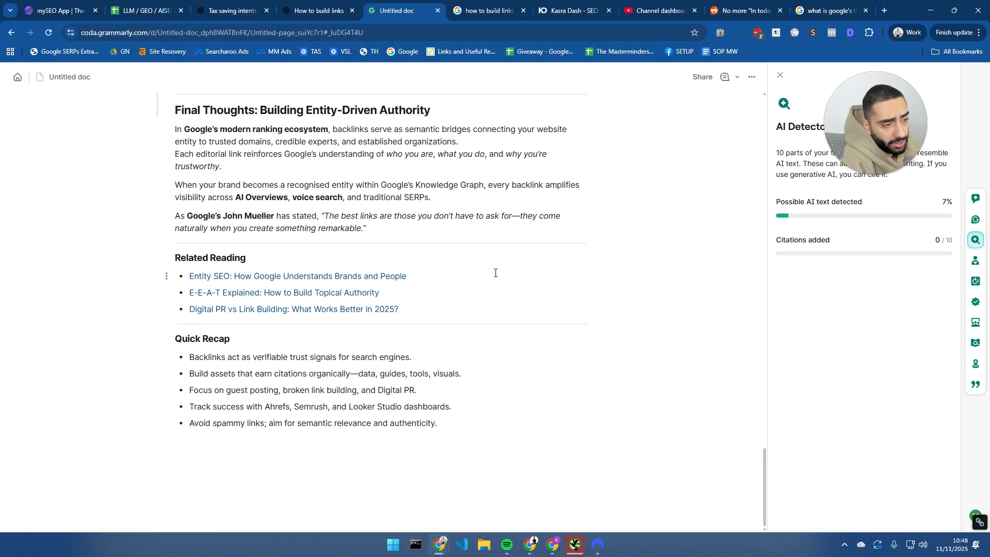
scroll(495, 273, up, 18)
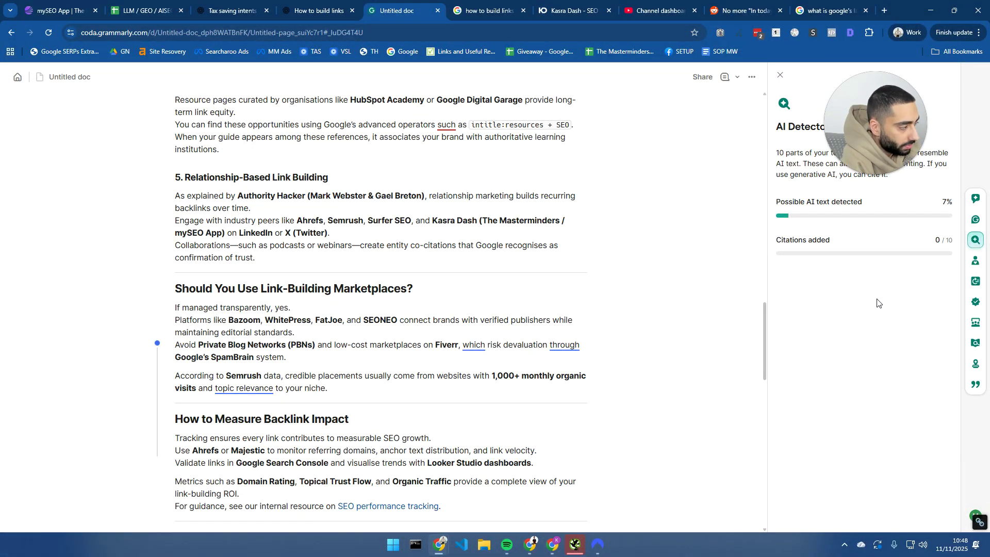
Review the Entity-Centric Rewrite and Search Journey Continuity prompt names in the sheet.
key(ctrl+2)
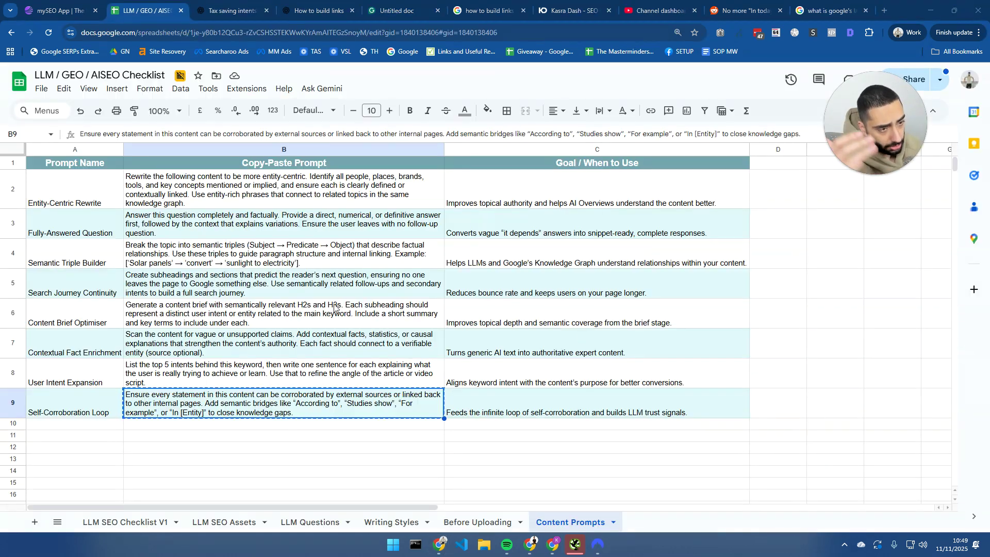
click(90, 199)
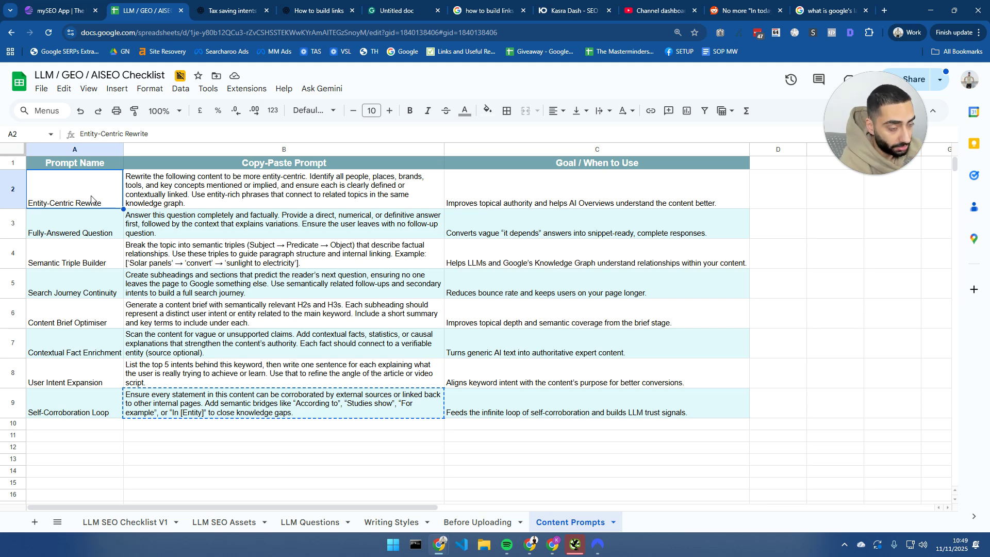
click(89, 289)
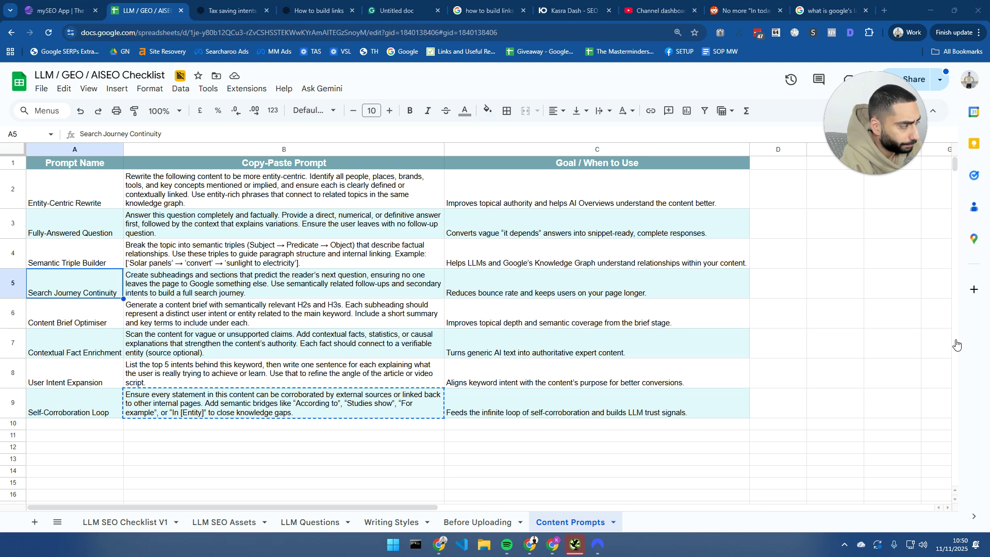
click(41, 88)
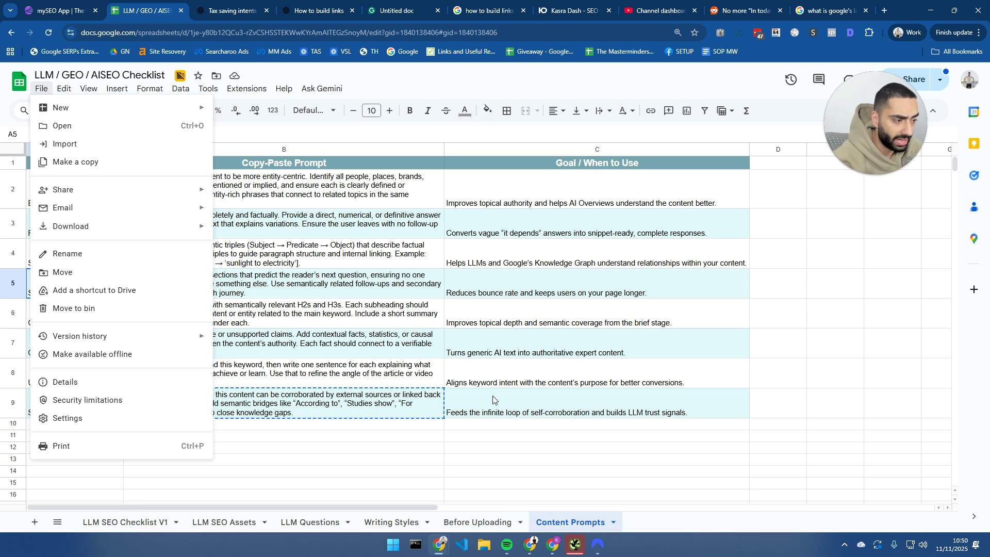
click(727, 415)
key(ctrl+shift+Tab)
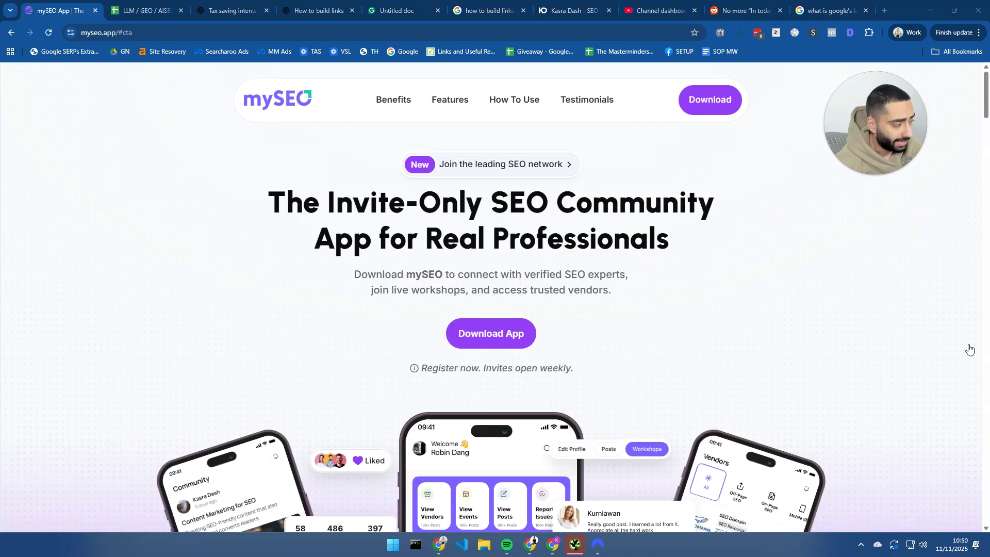